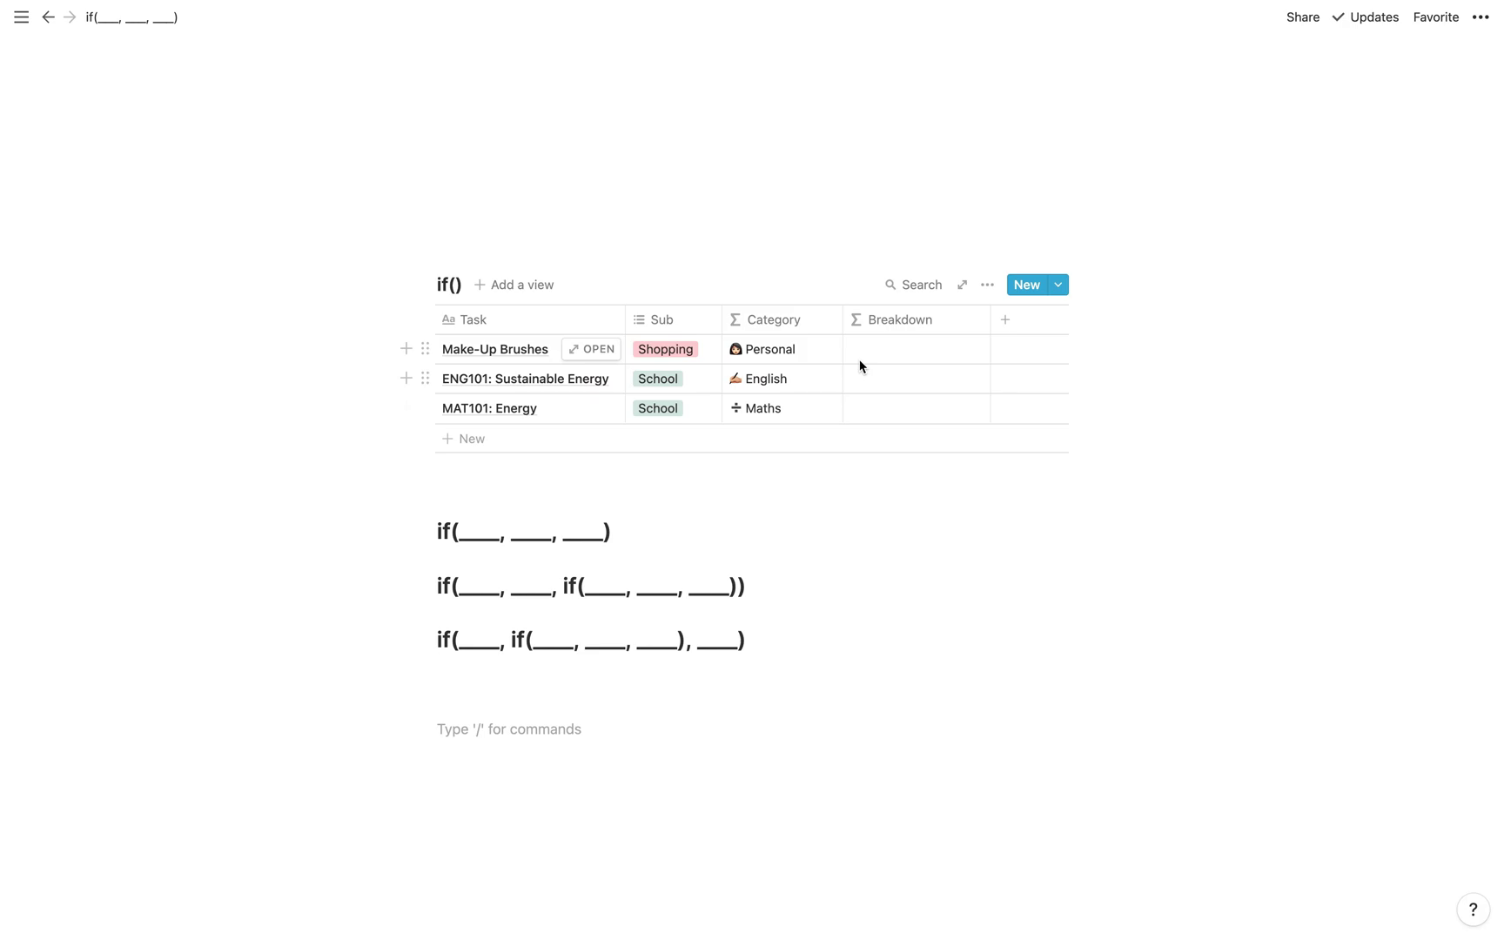
- Examine each of the three arguments in the basic if(____, ____, ____) template heading
click(537, 532)
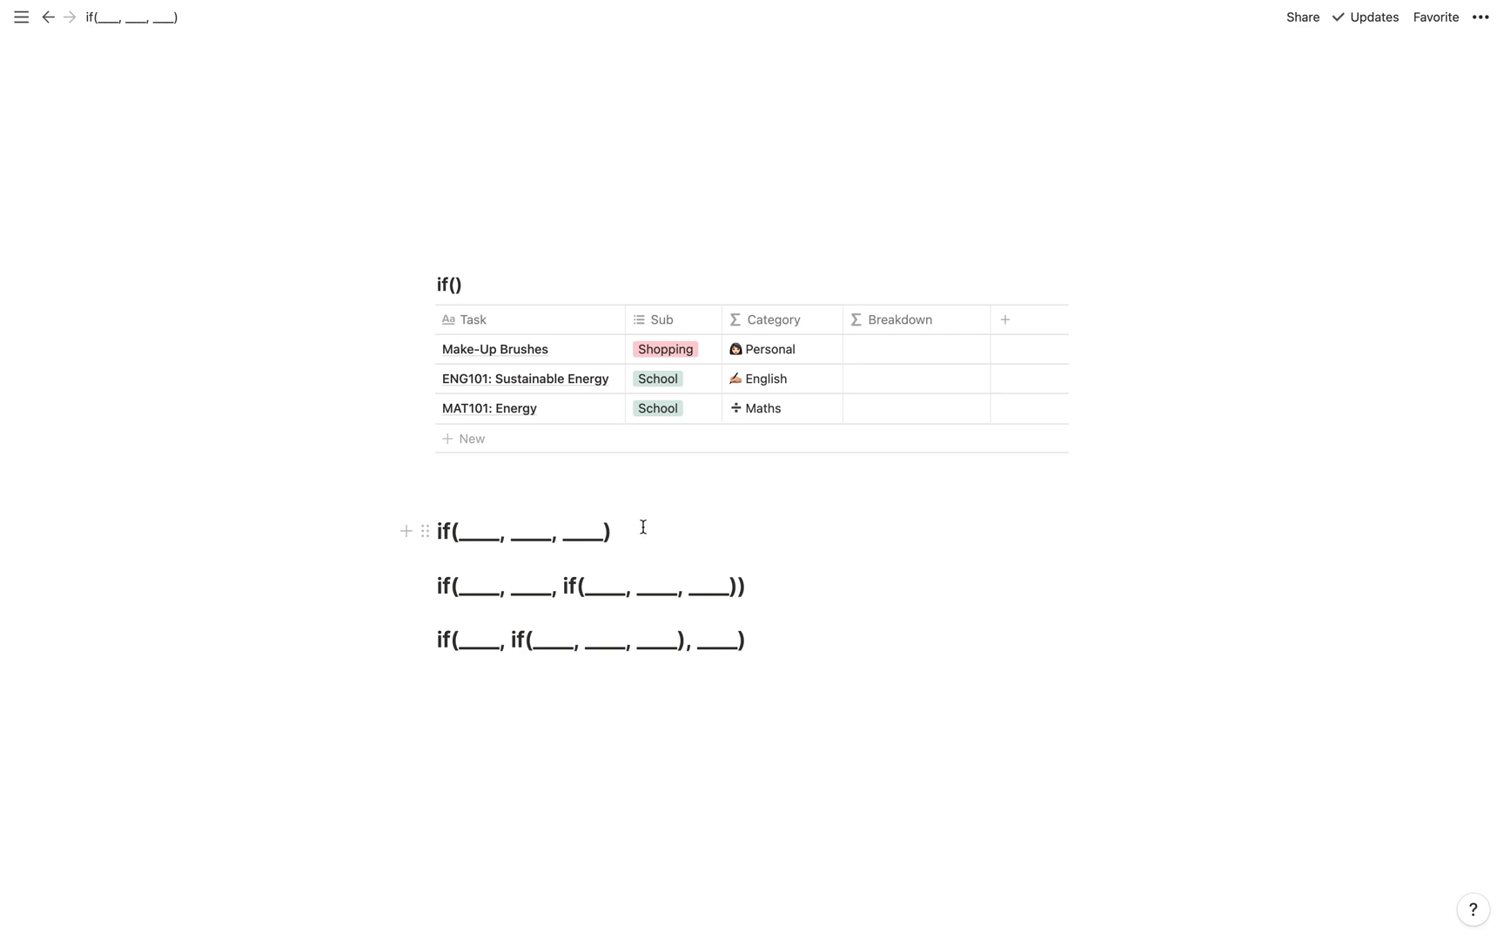
double_click(470, 532)
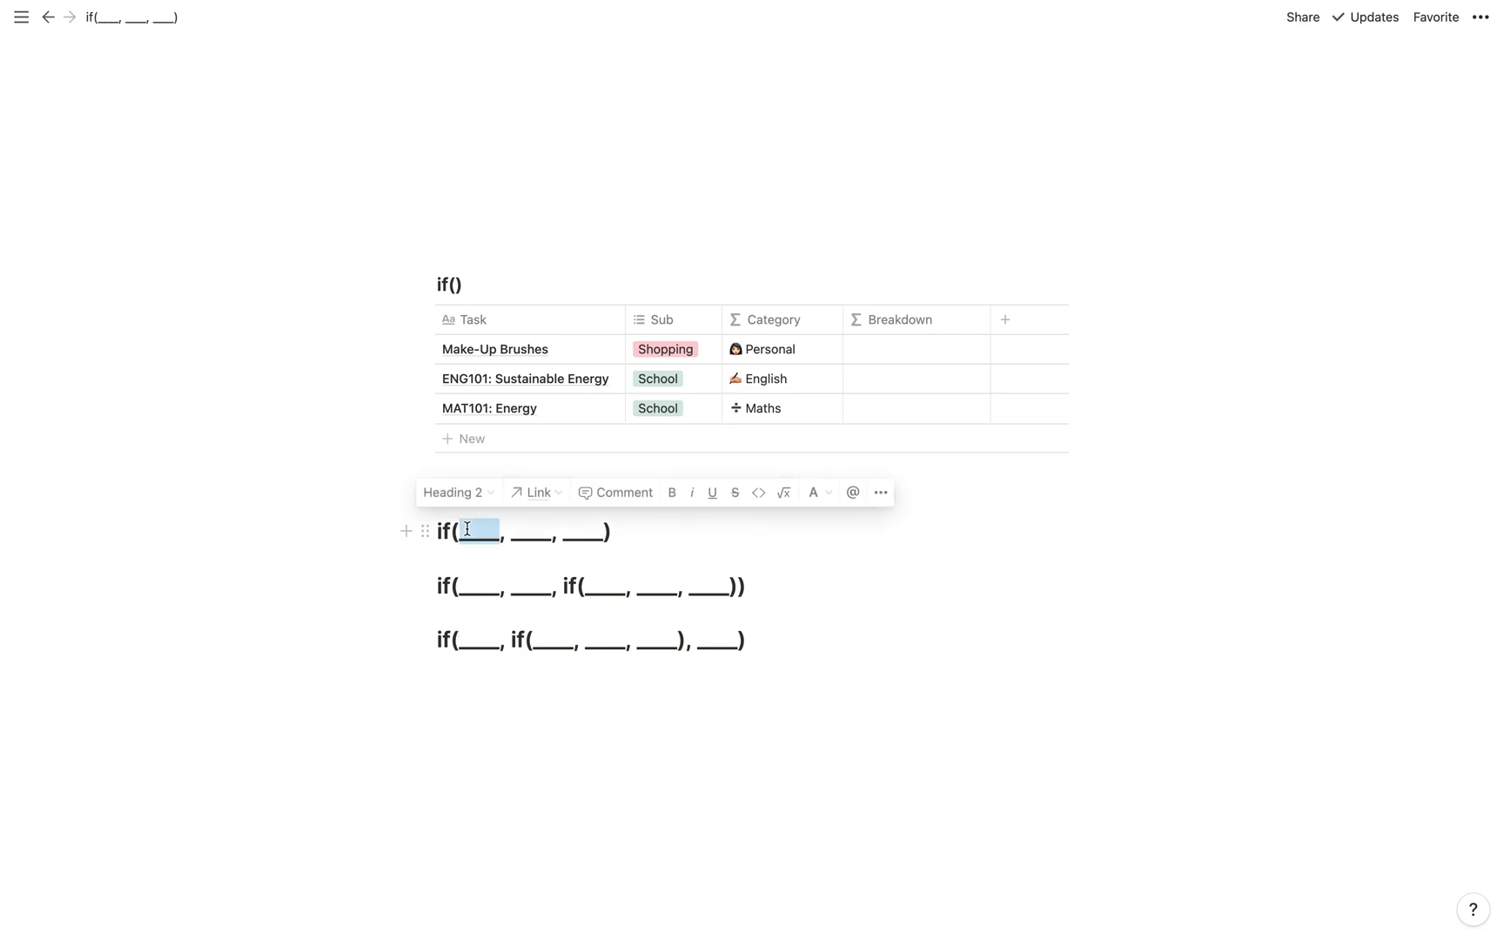
double_click(530, 533)
double_click(587, 531)
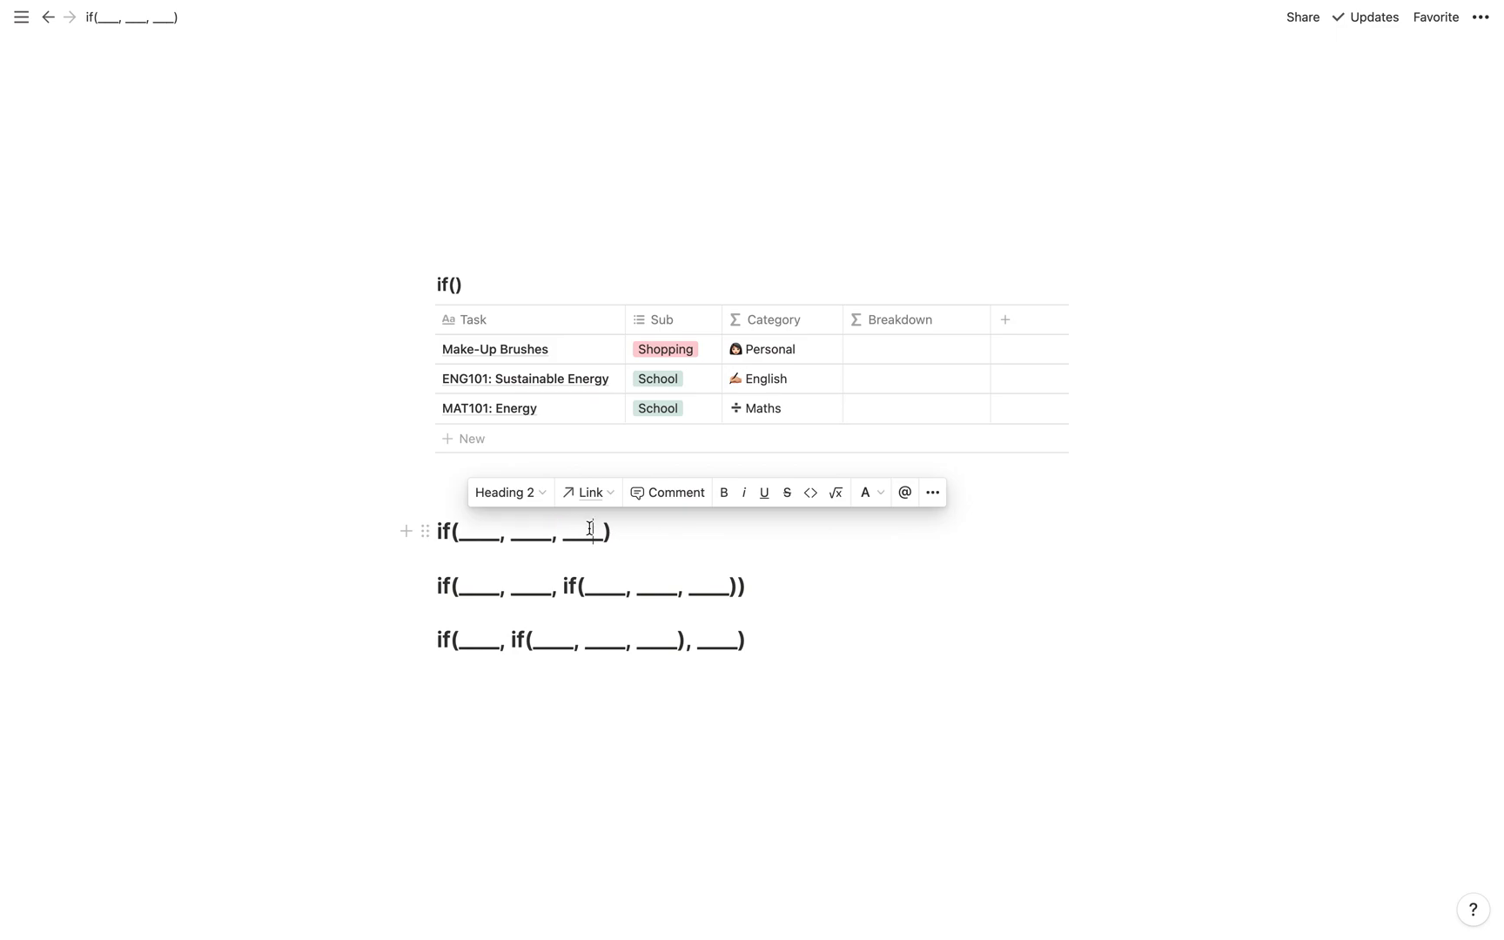
click(714, 461)
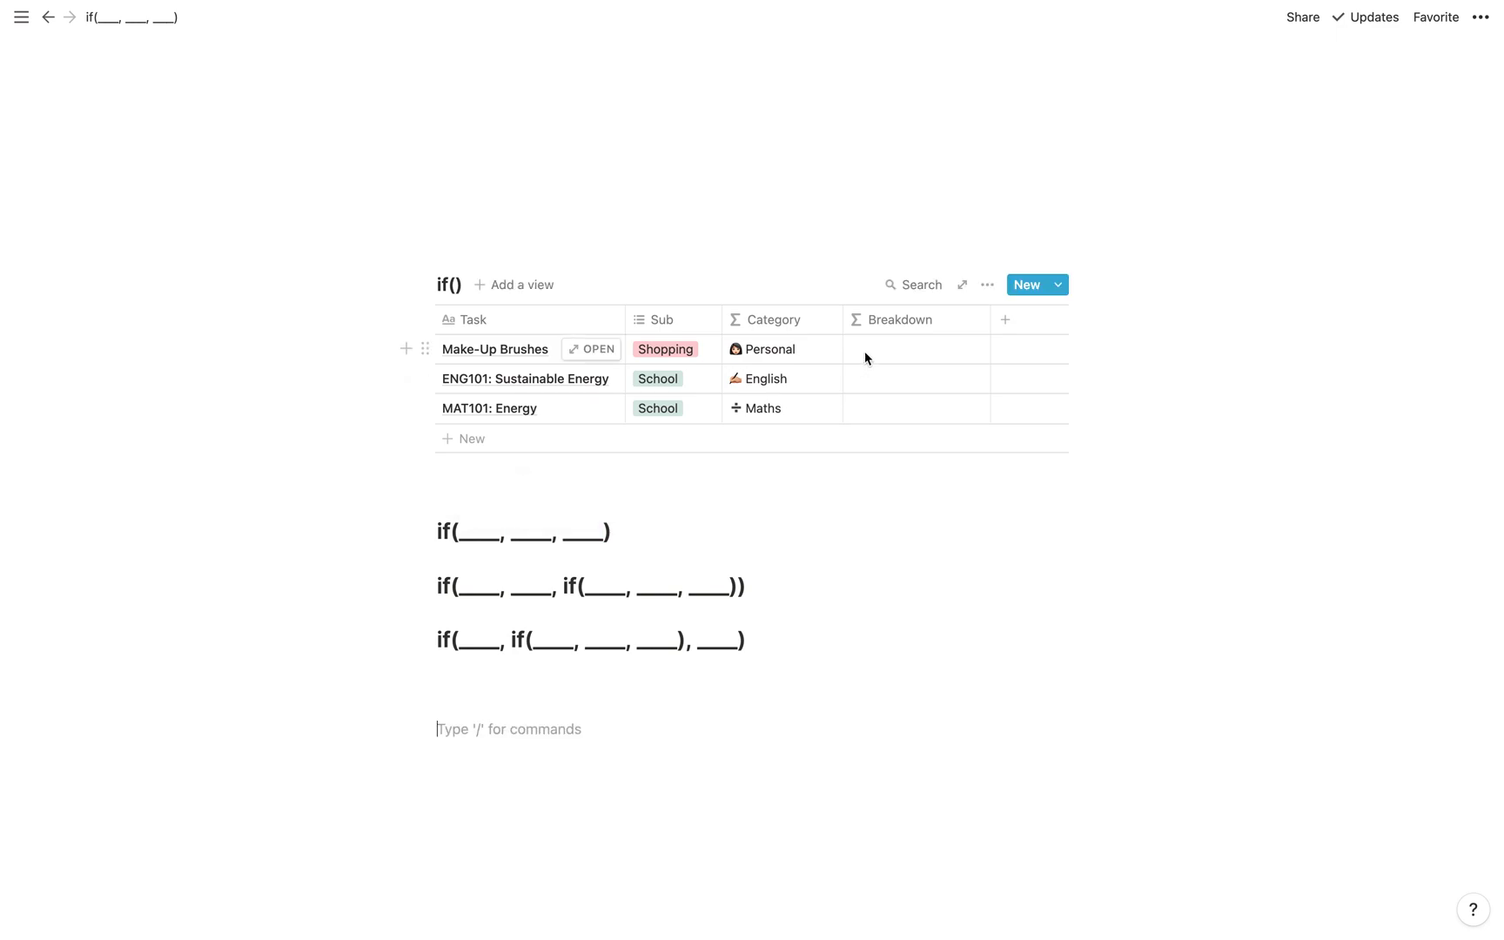
- Set the Breakdown formula to if(prop("Sub") == "Shopping", "Personal", "")
click(865, 351)
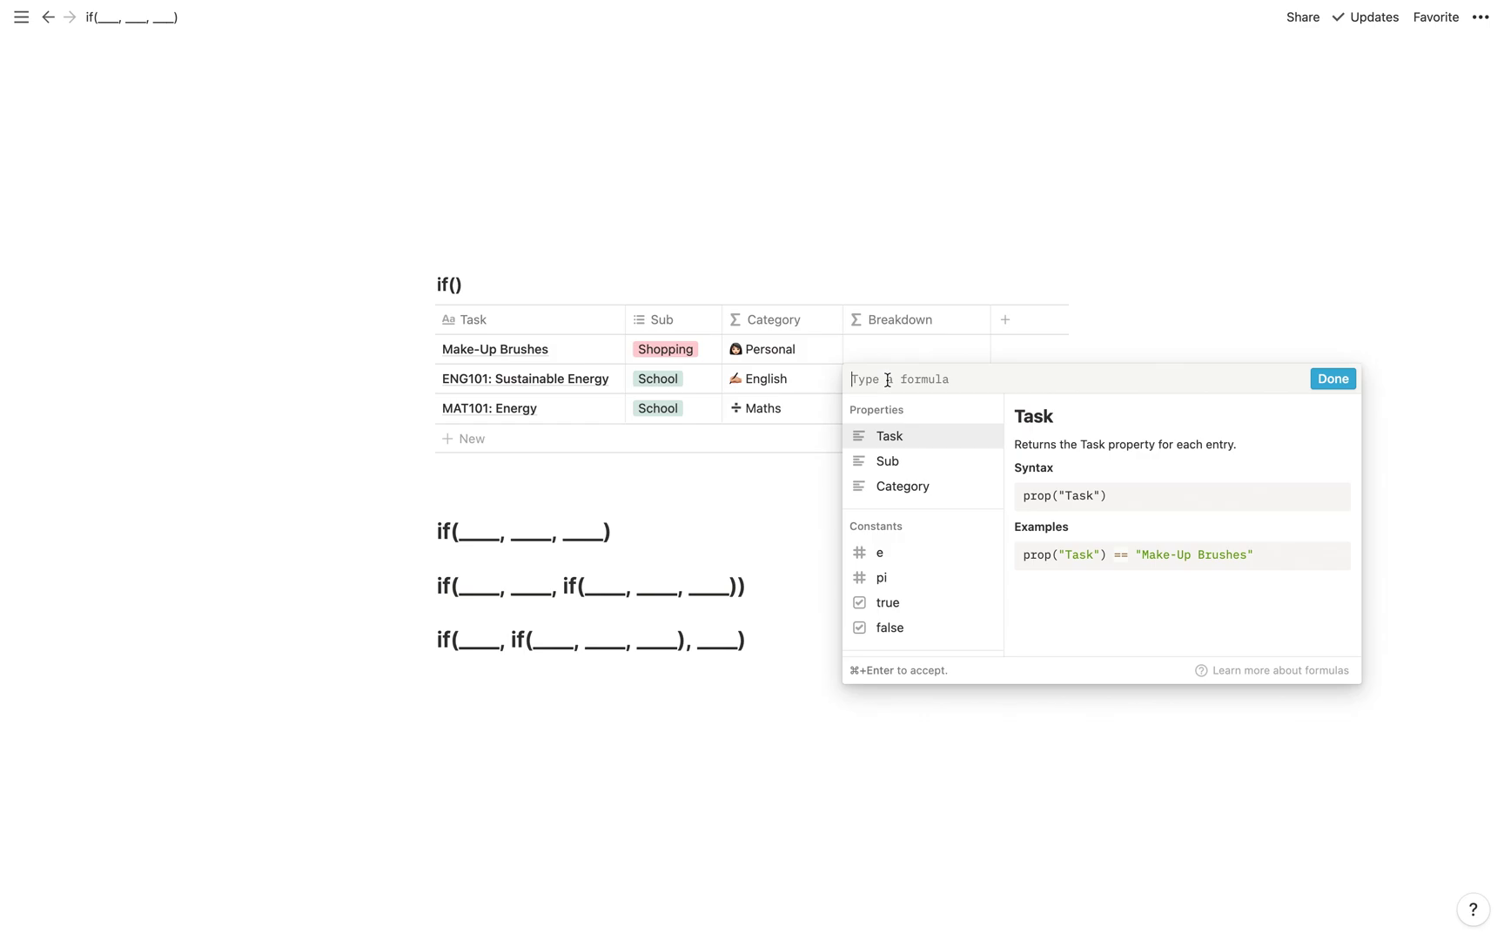
text(if)
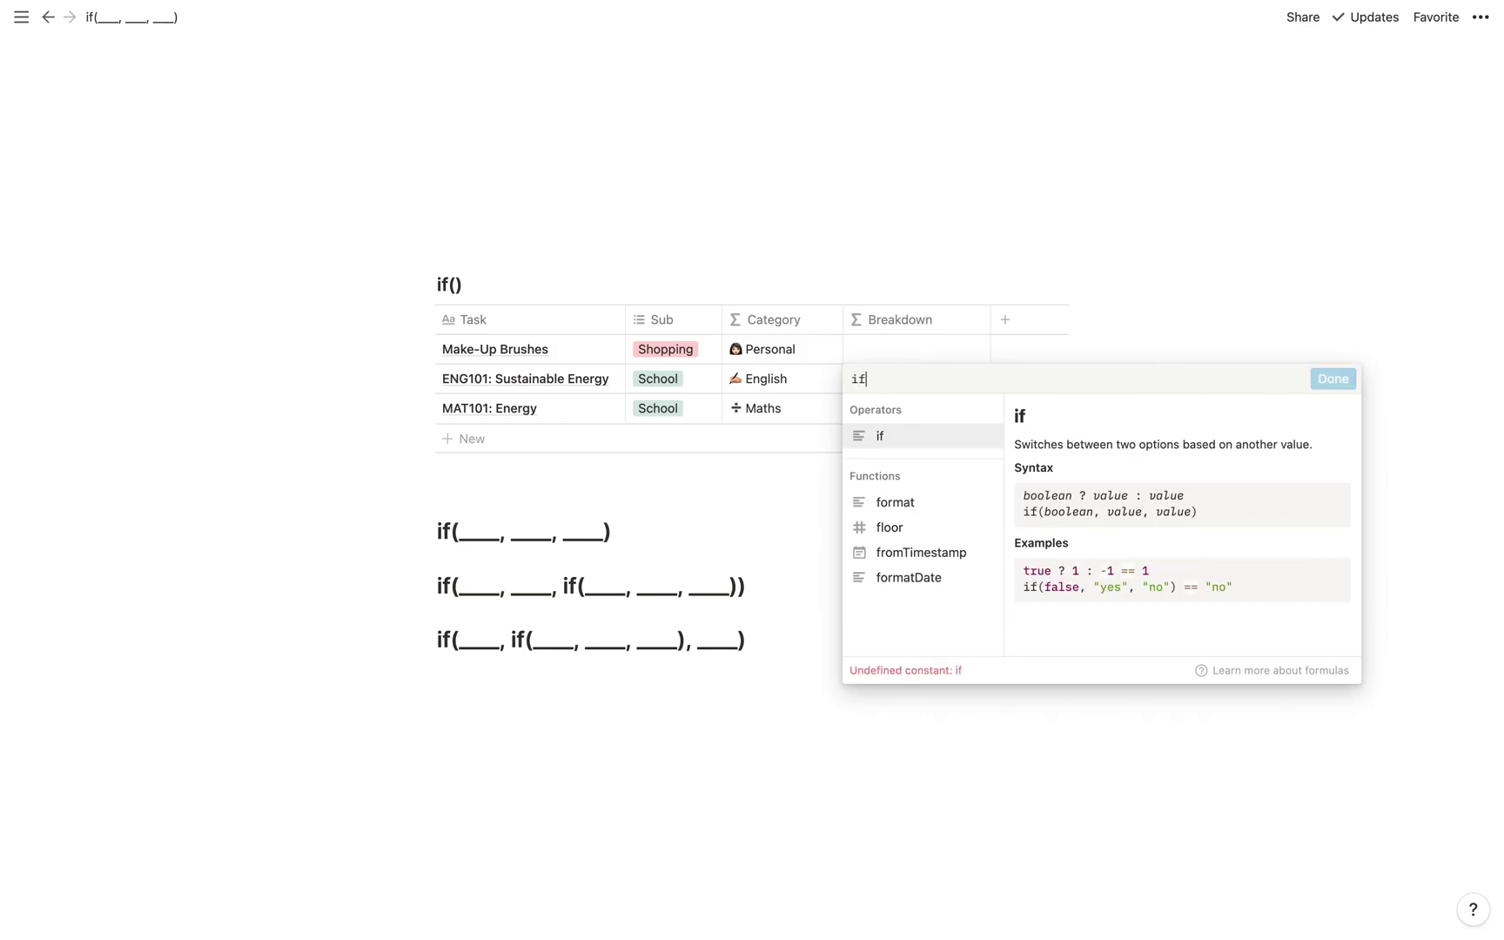
text((prop("Sub") == "Sho)
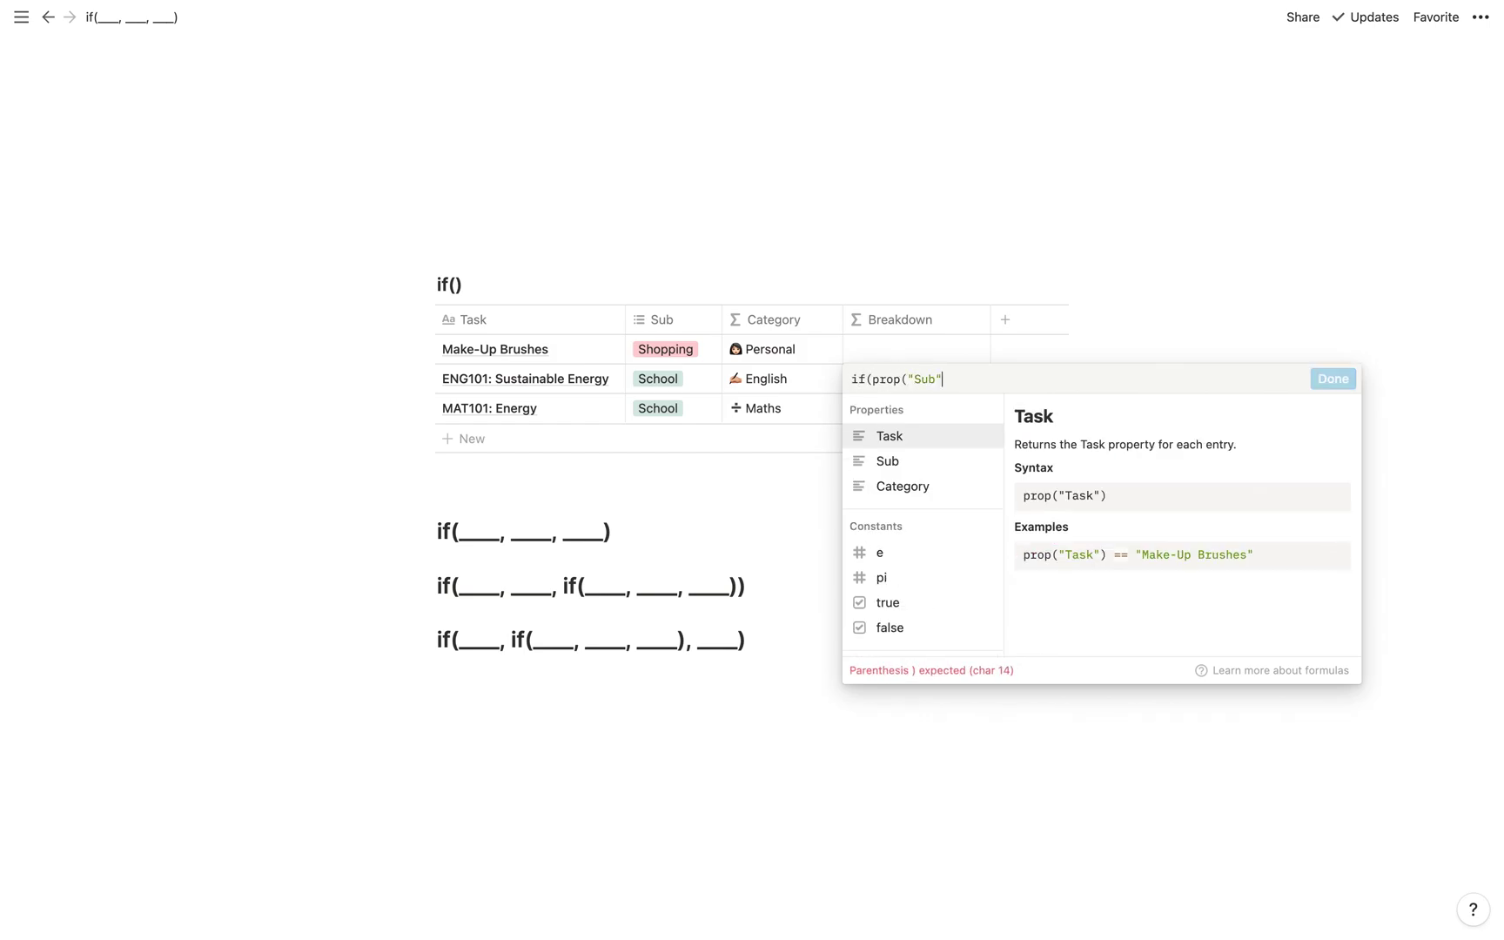
text(pping", "Personal", ")
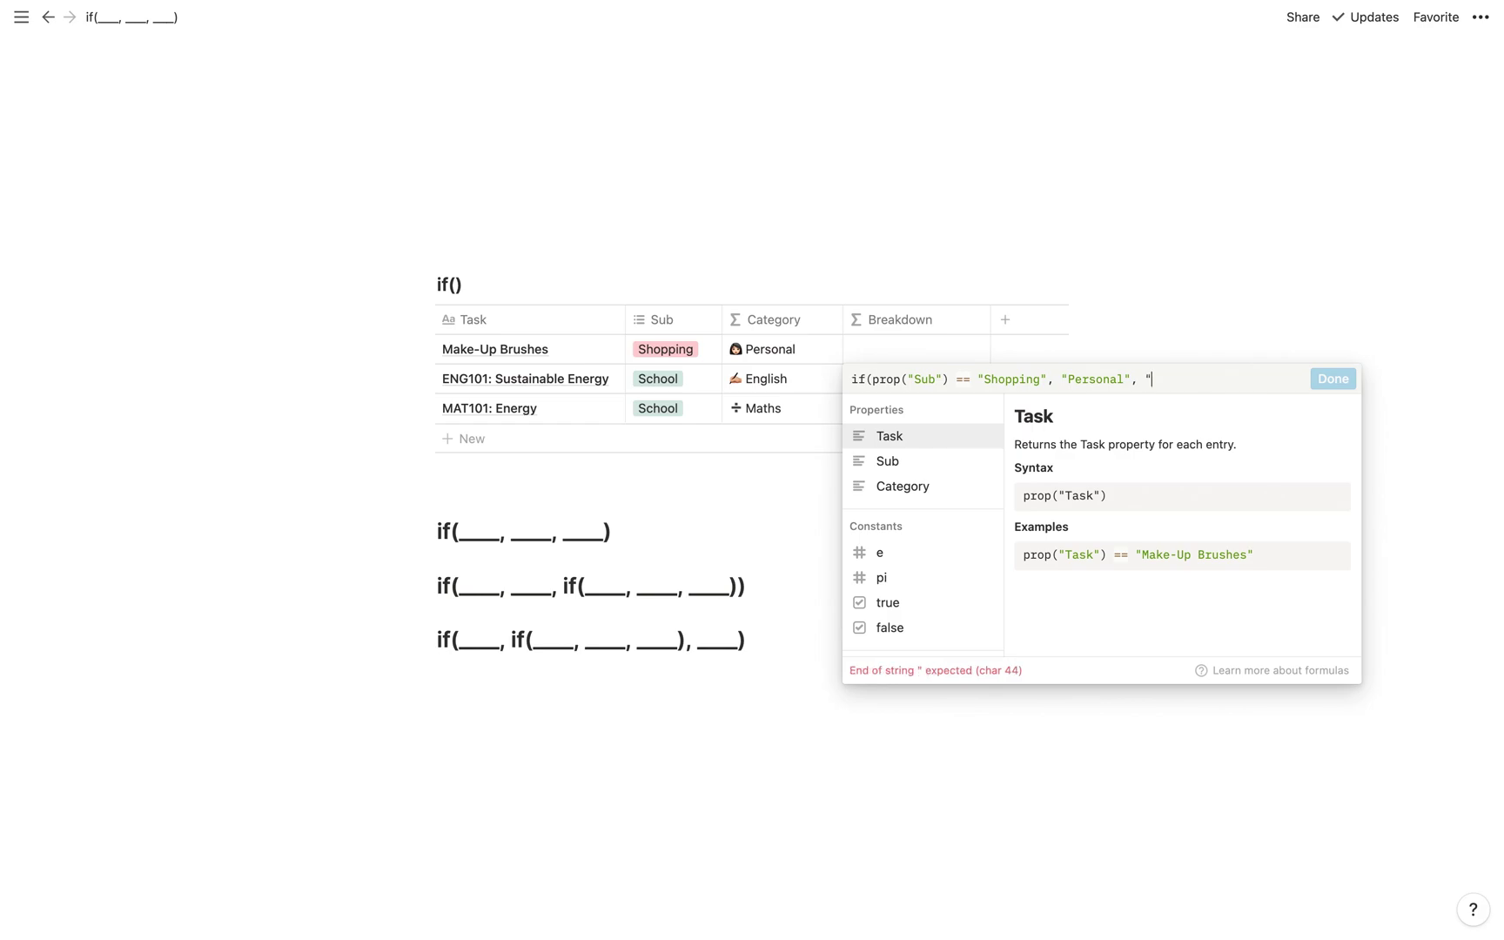
text("))
click(1312, 379)
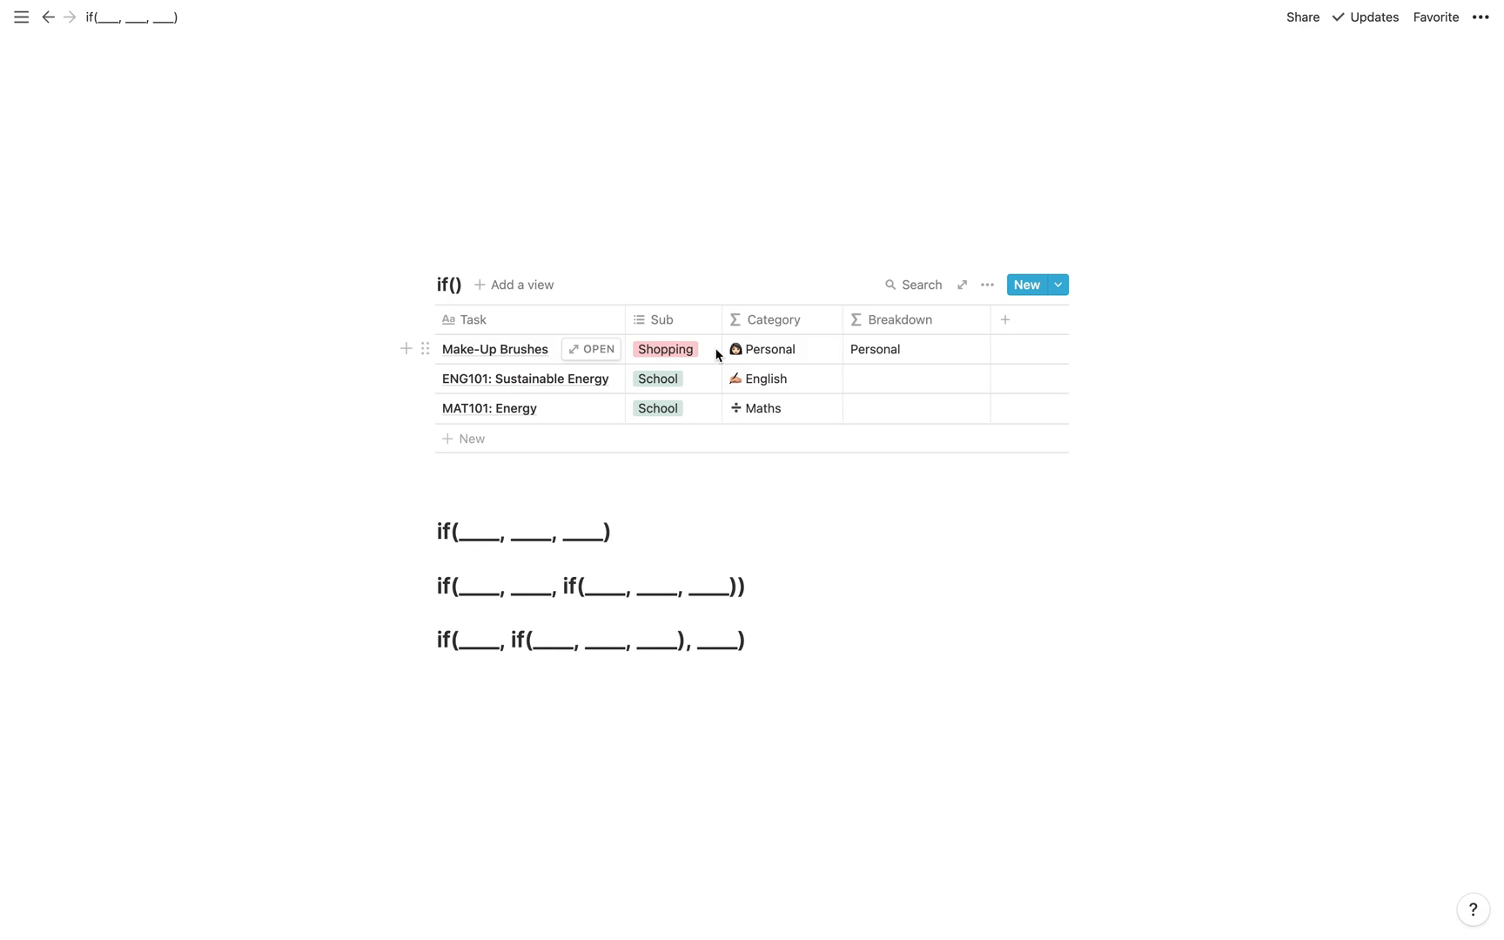
- Review the Breakdown formula up to its last argument and the blanks of the template with if() nested as third argument
click(883, 377)
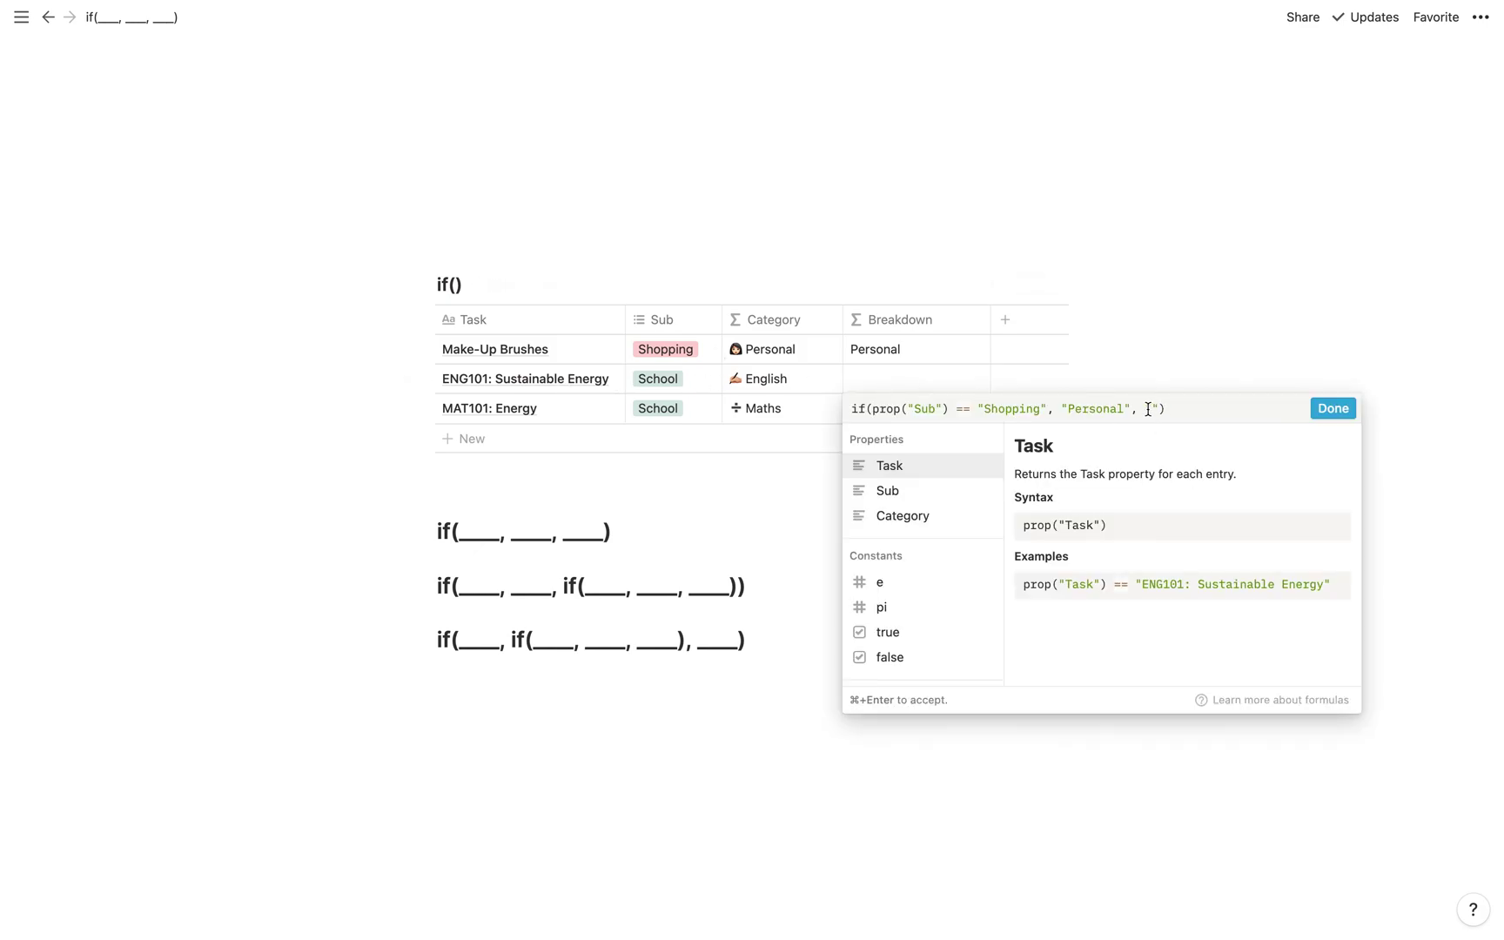
drag(854, 408, 1144, 409)
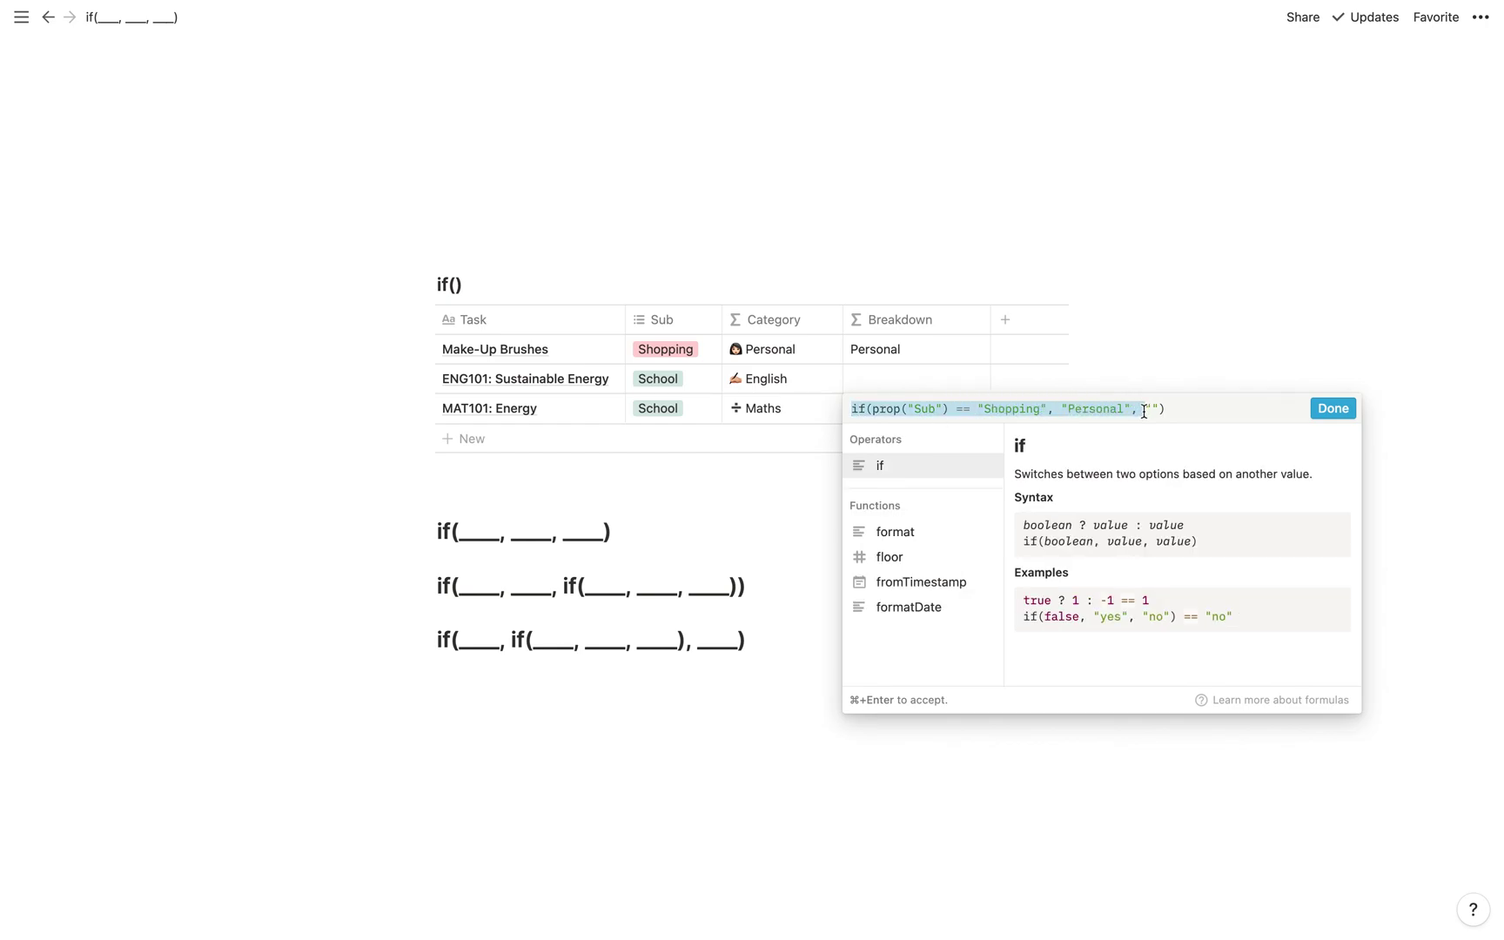
click(1332, 408)
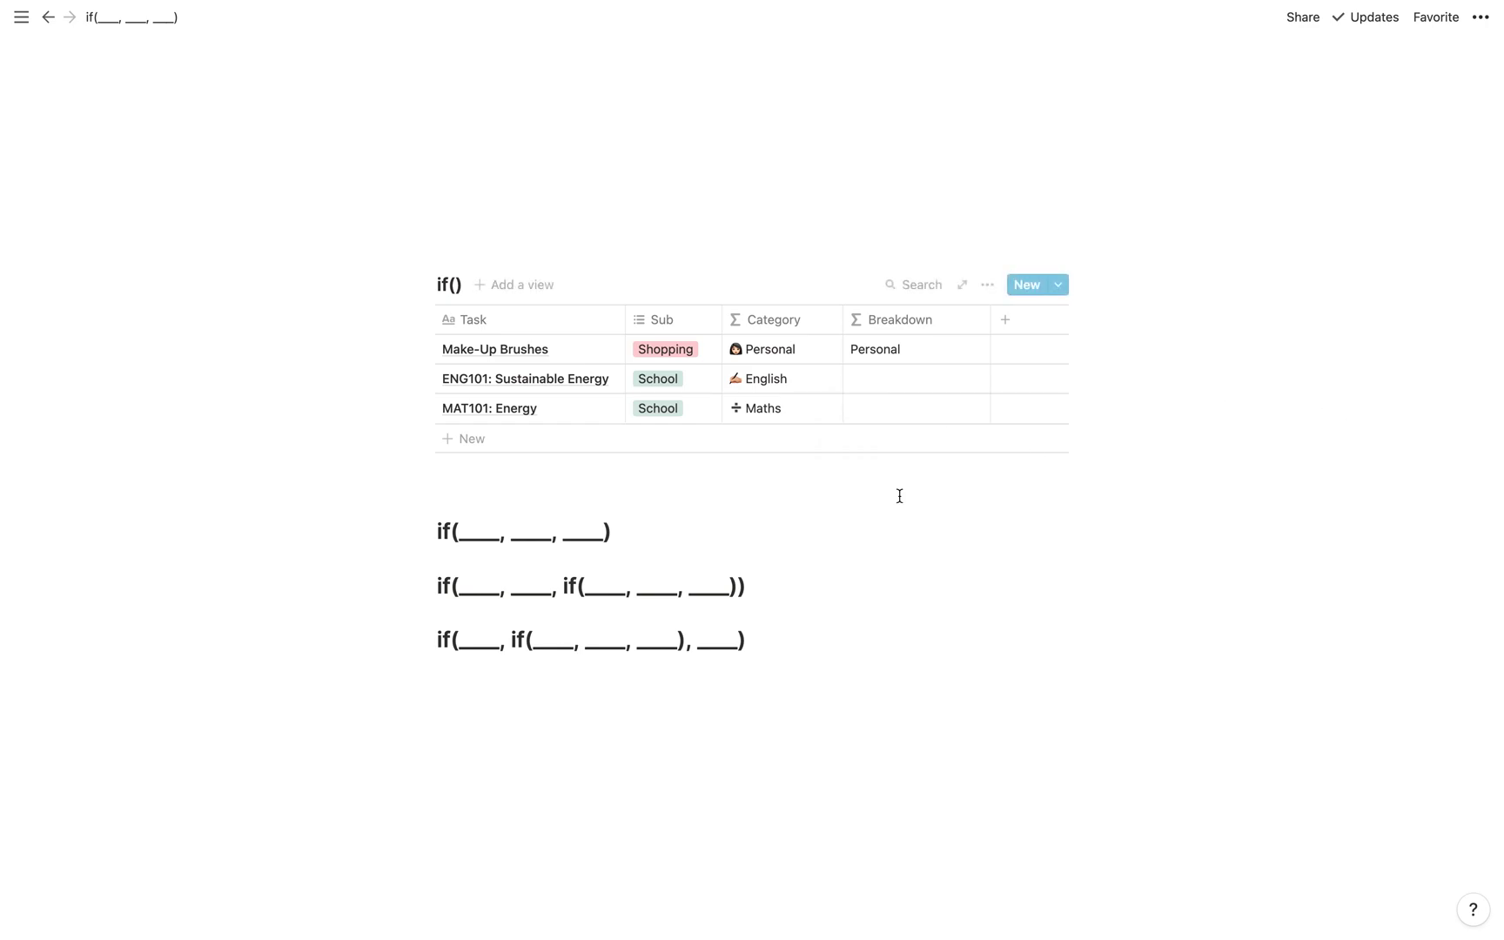
double_click(480, 585)
double_click(532, 585)
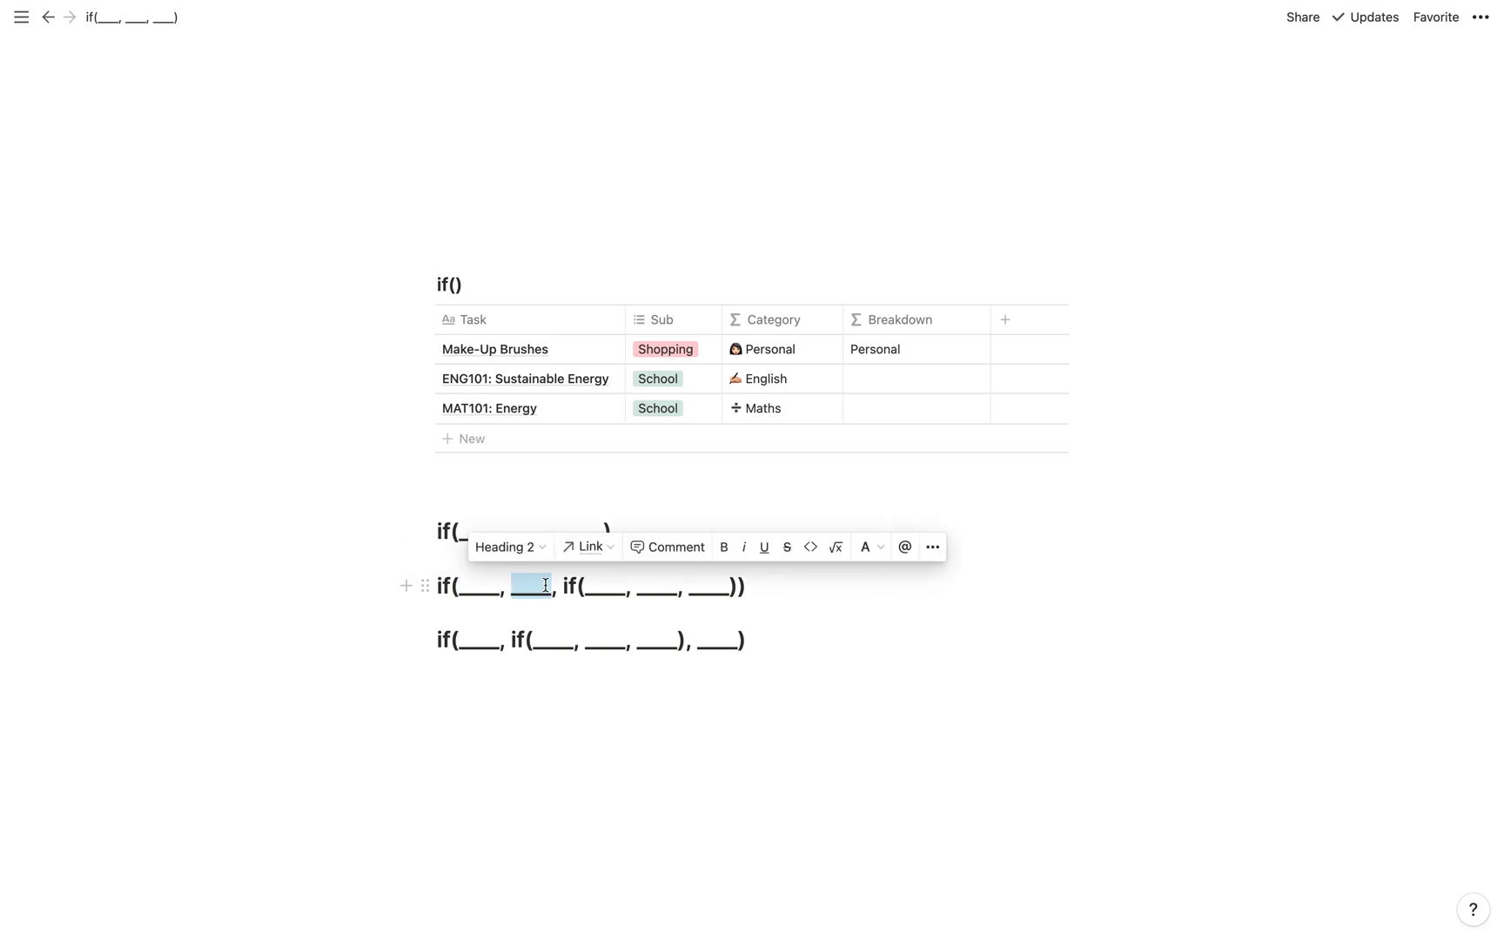
double_click(599, 586)
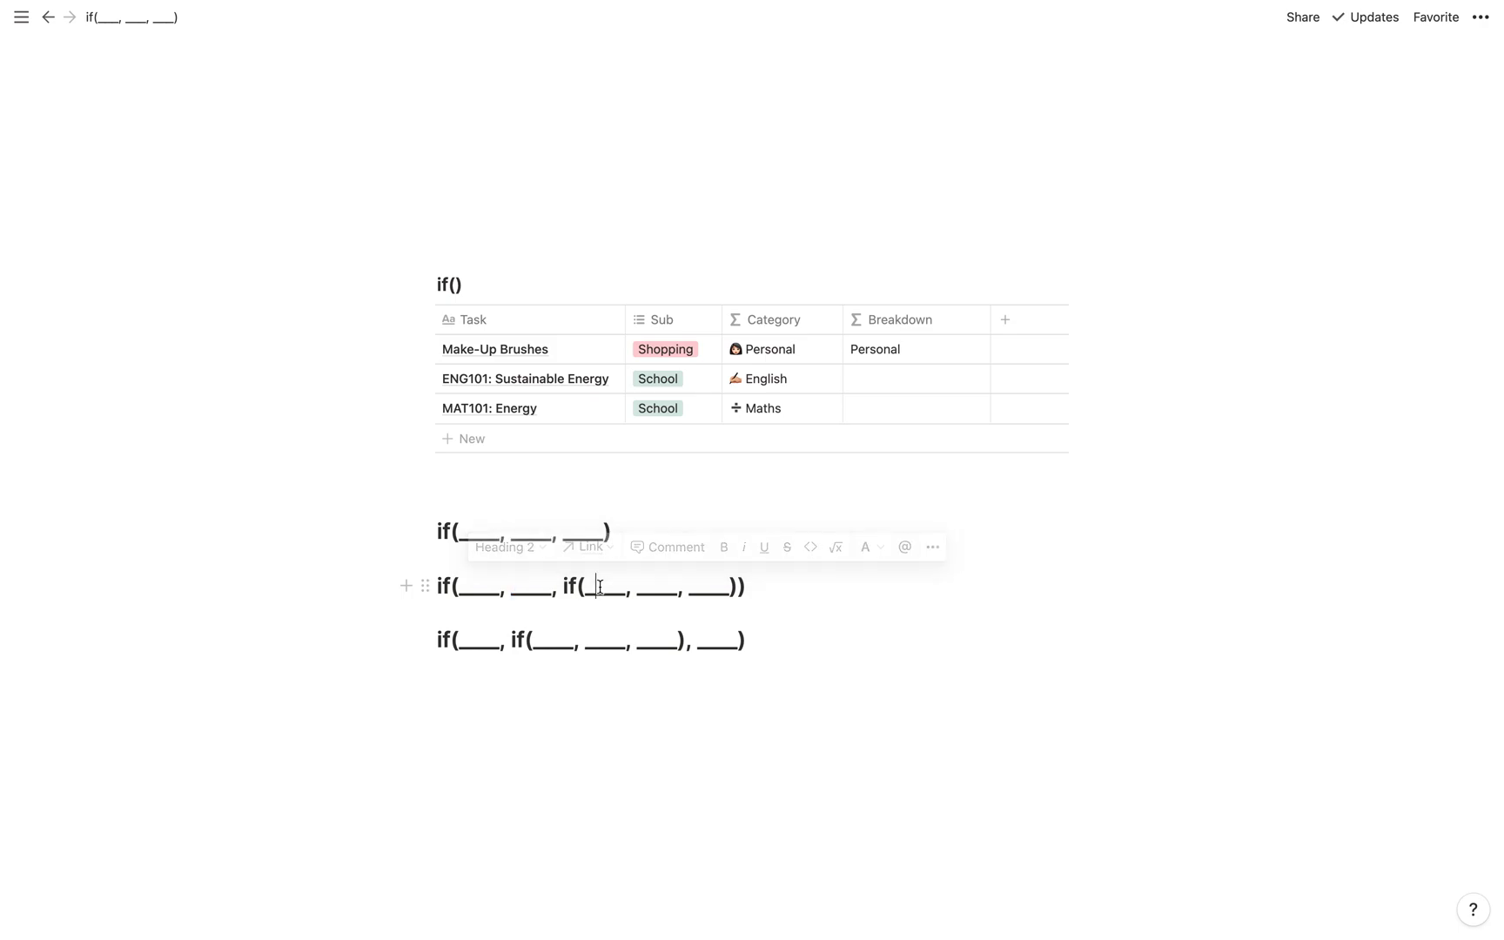
double_click(657, 585)
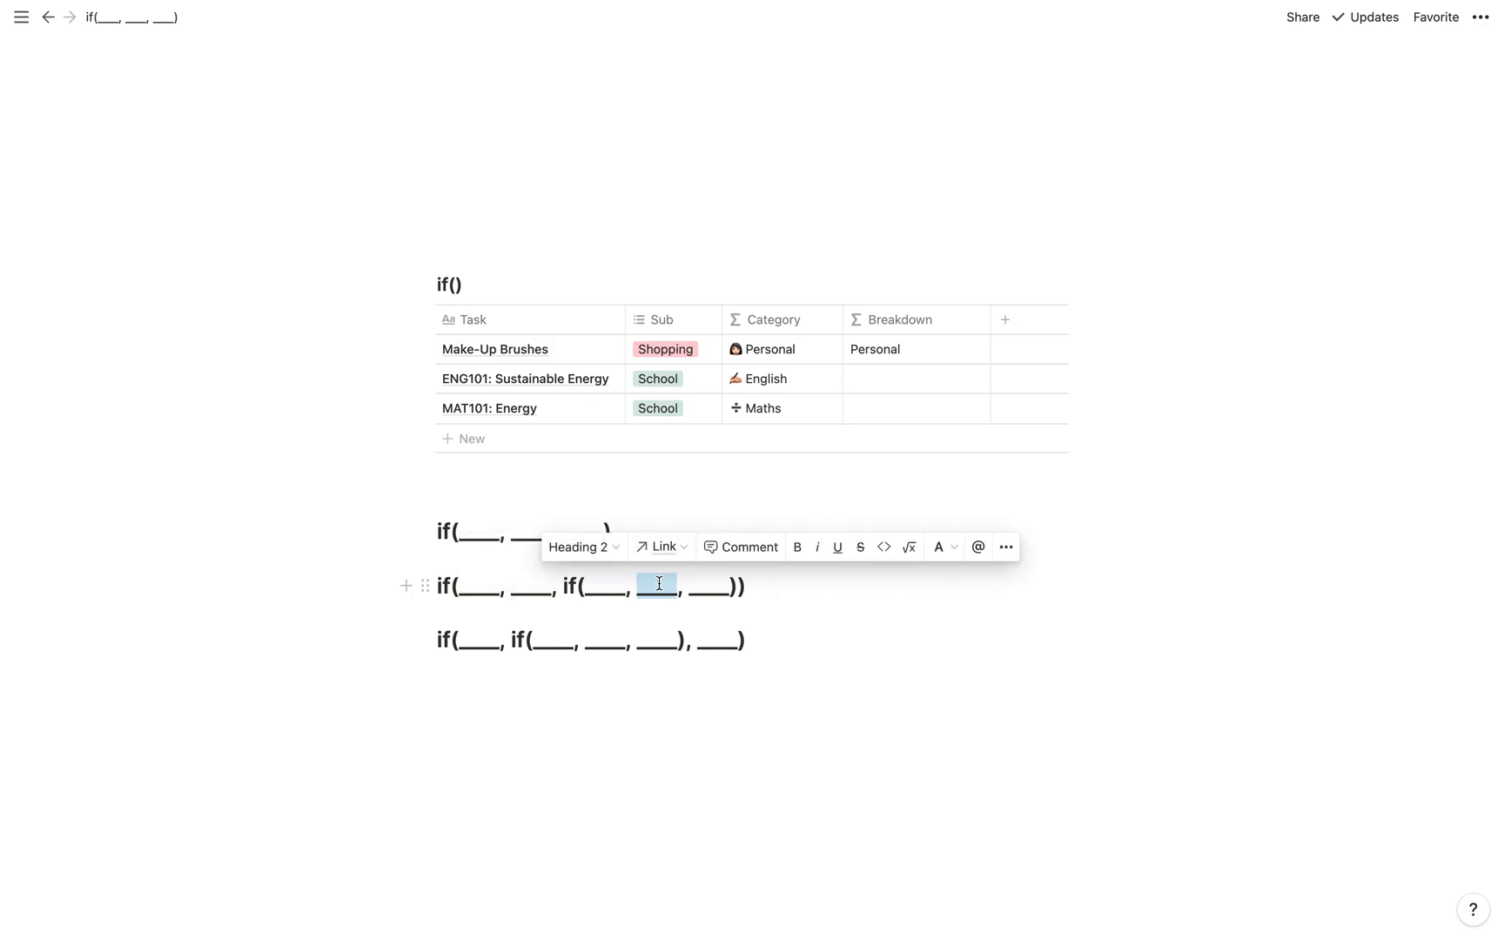
double_click(707, 586)
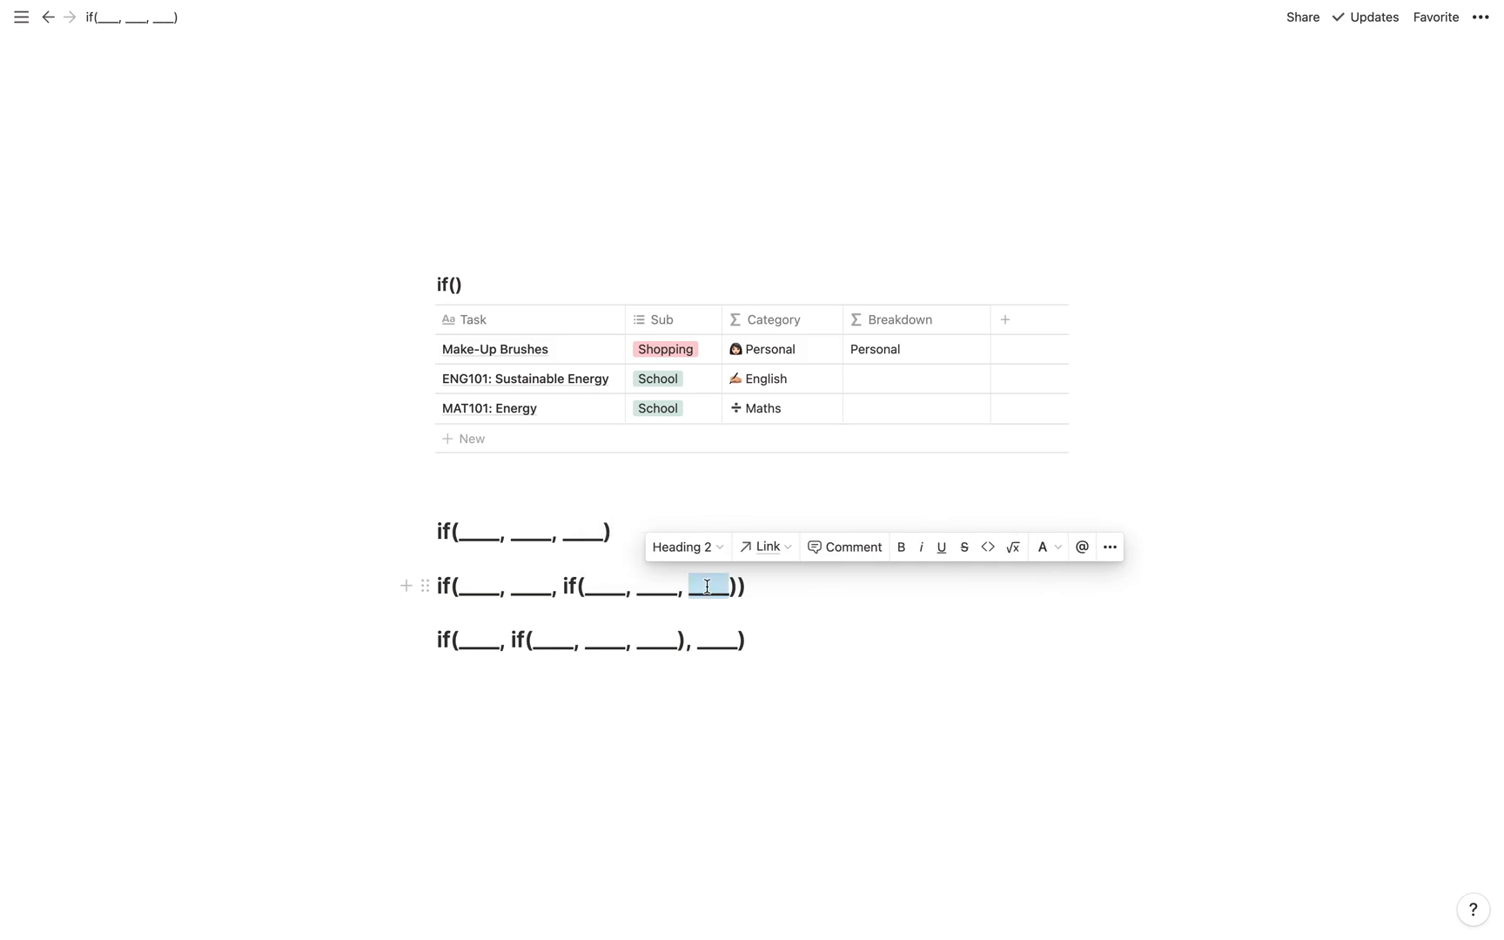
click(767, 585)
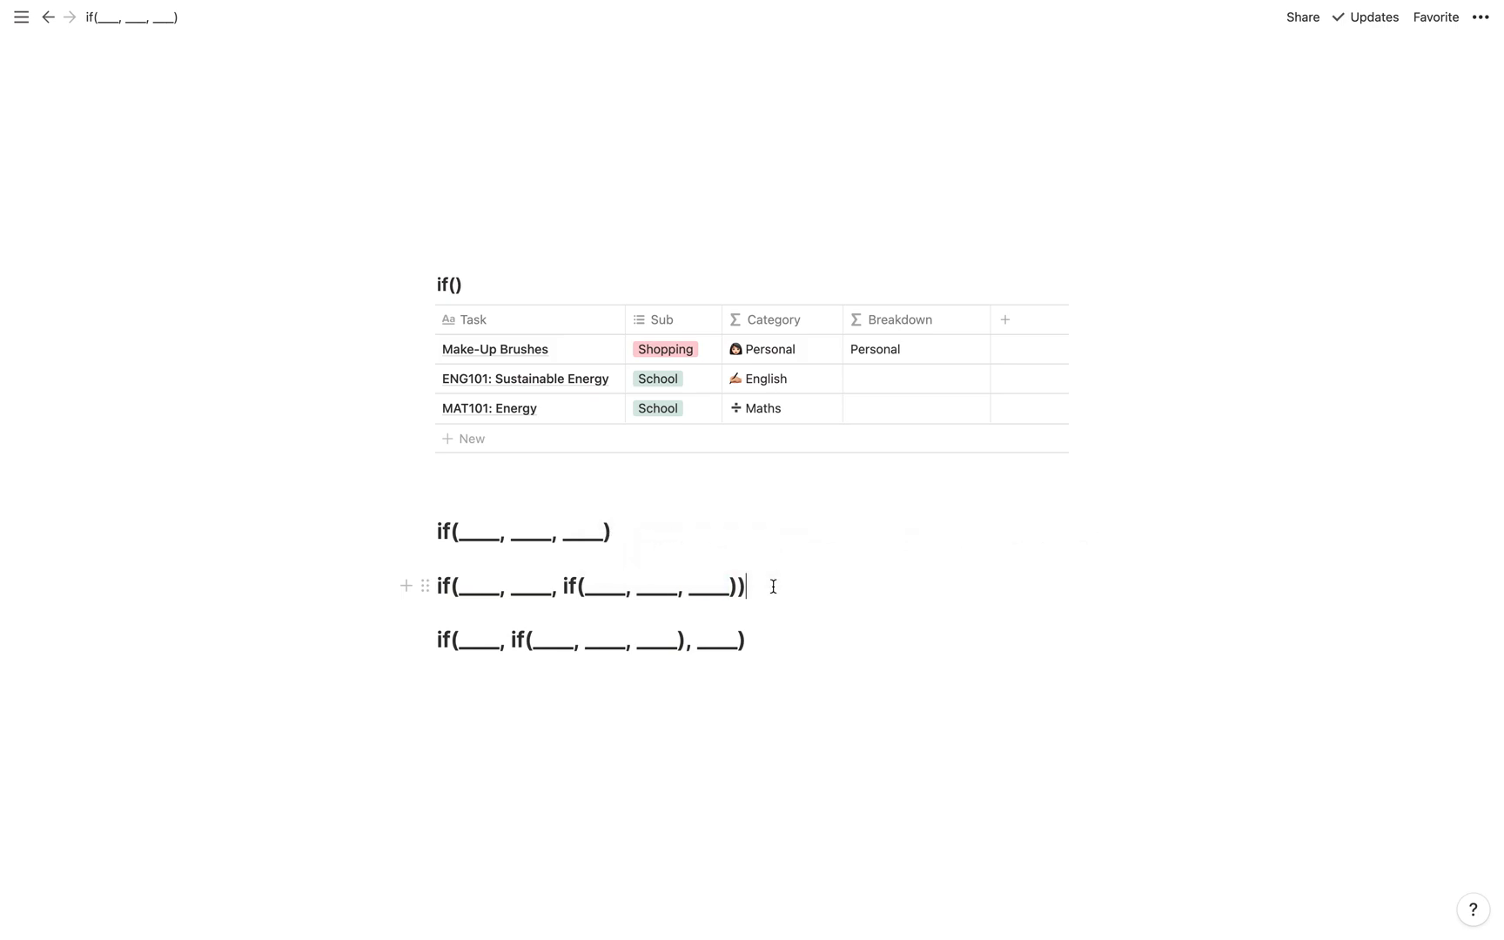
- Nest if(prop("Sub") == "School", "Education", "") as the third argument of the Breakdown formula
click(890, 370)
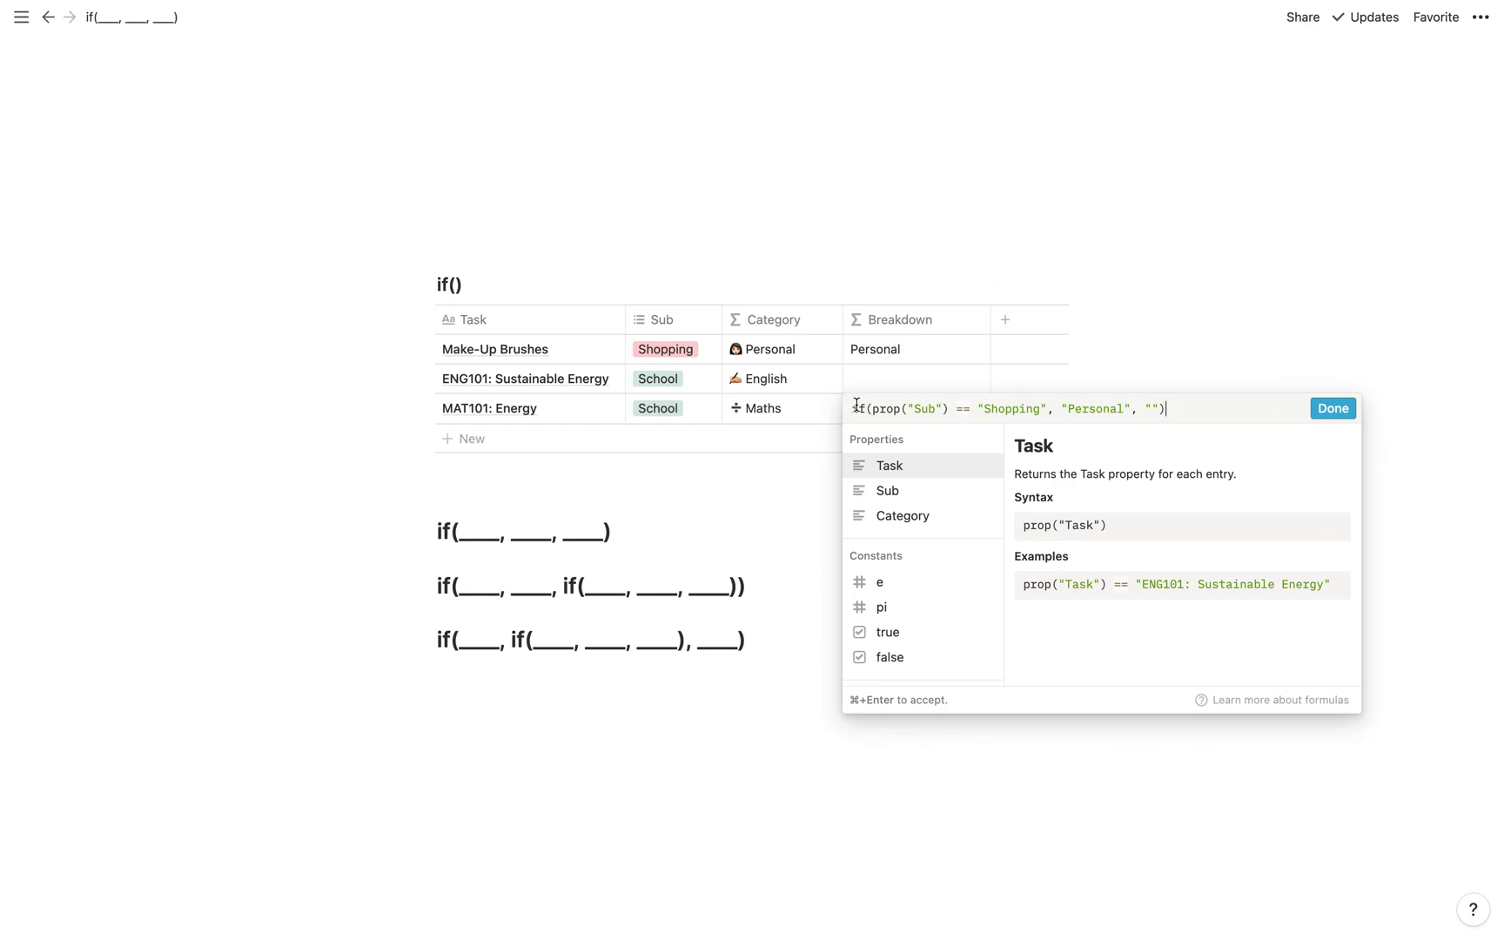
double_click(1148, 408)
click(1143, 409)
text(if(pr)
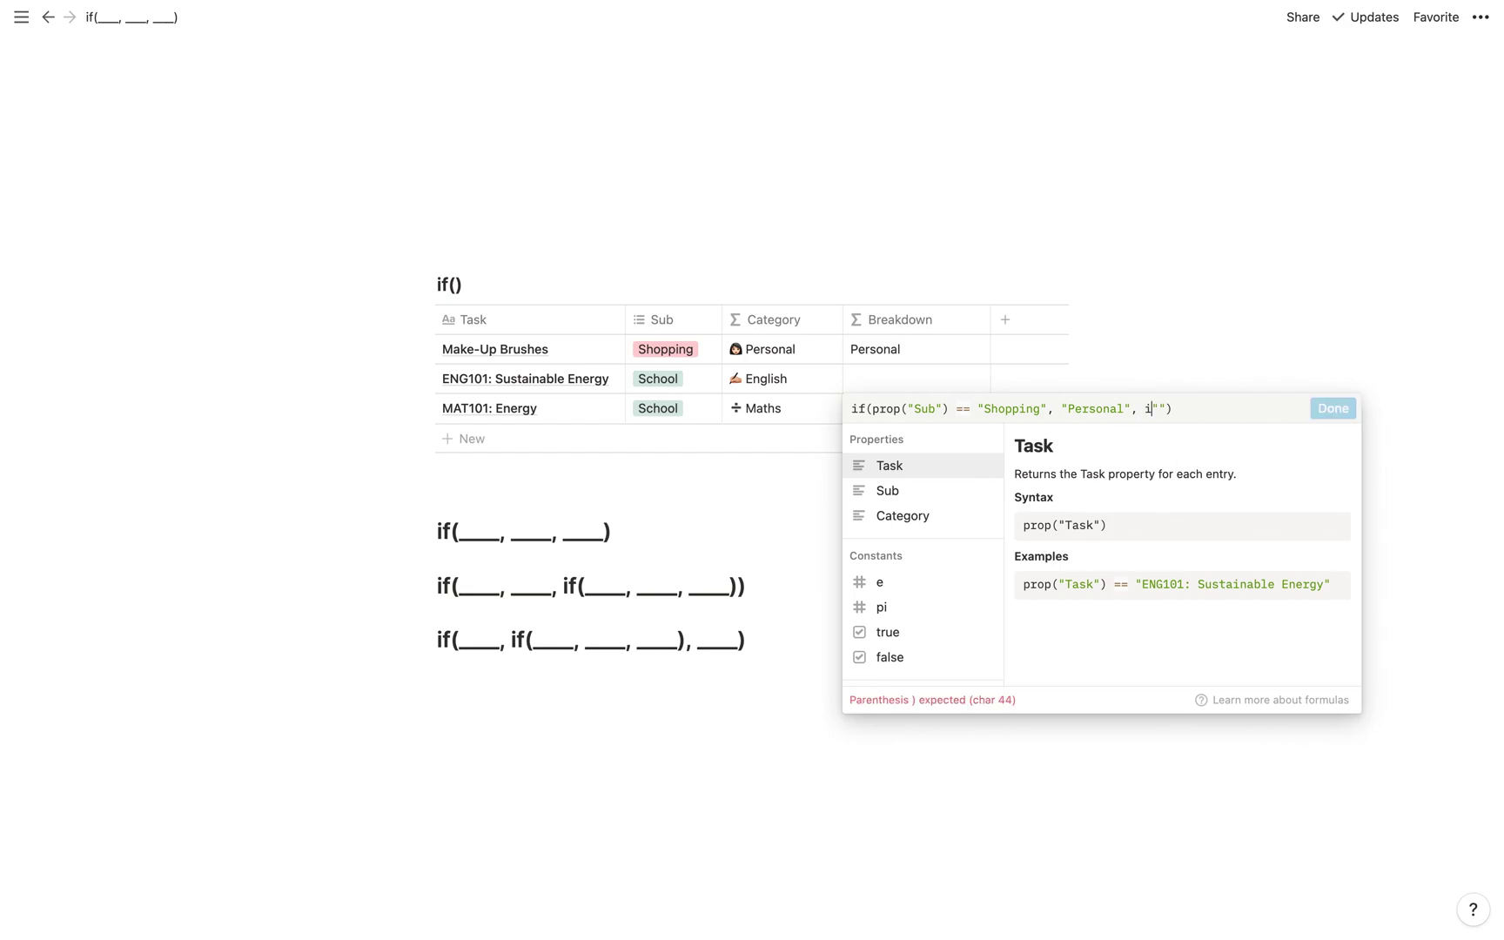
text(op("Sub") == "School", ")
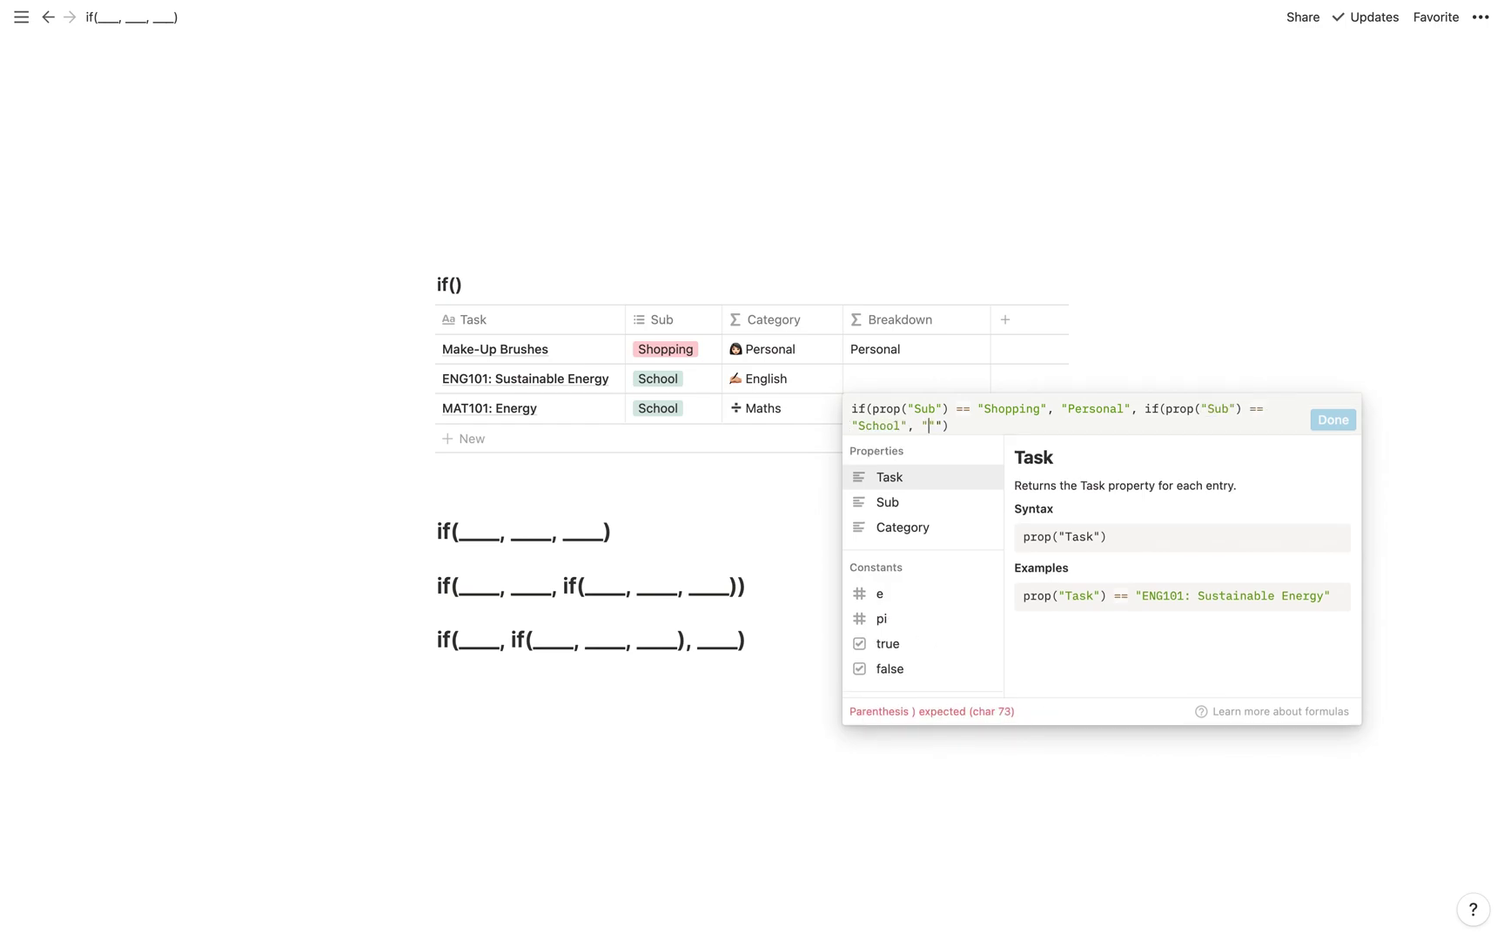
text(Education",)
drag(1145, 408, 1007, 427)
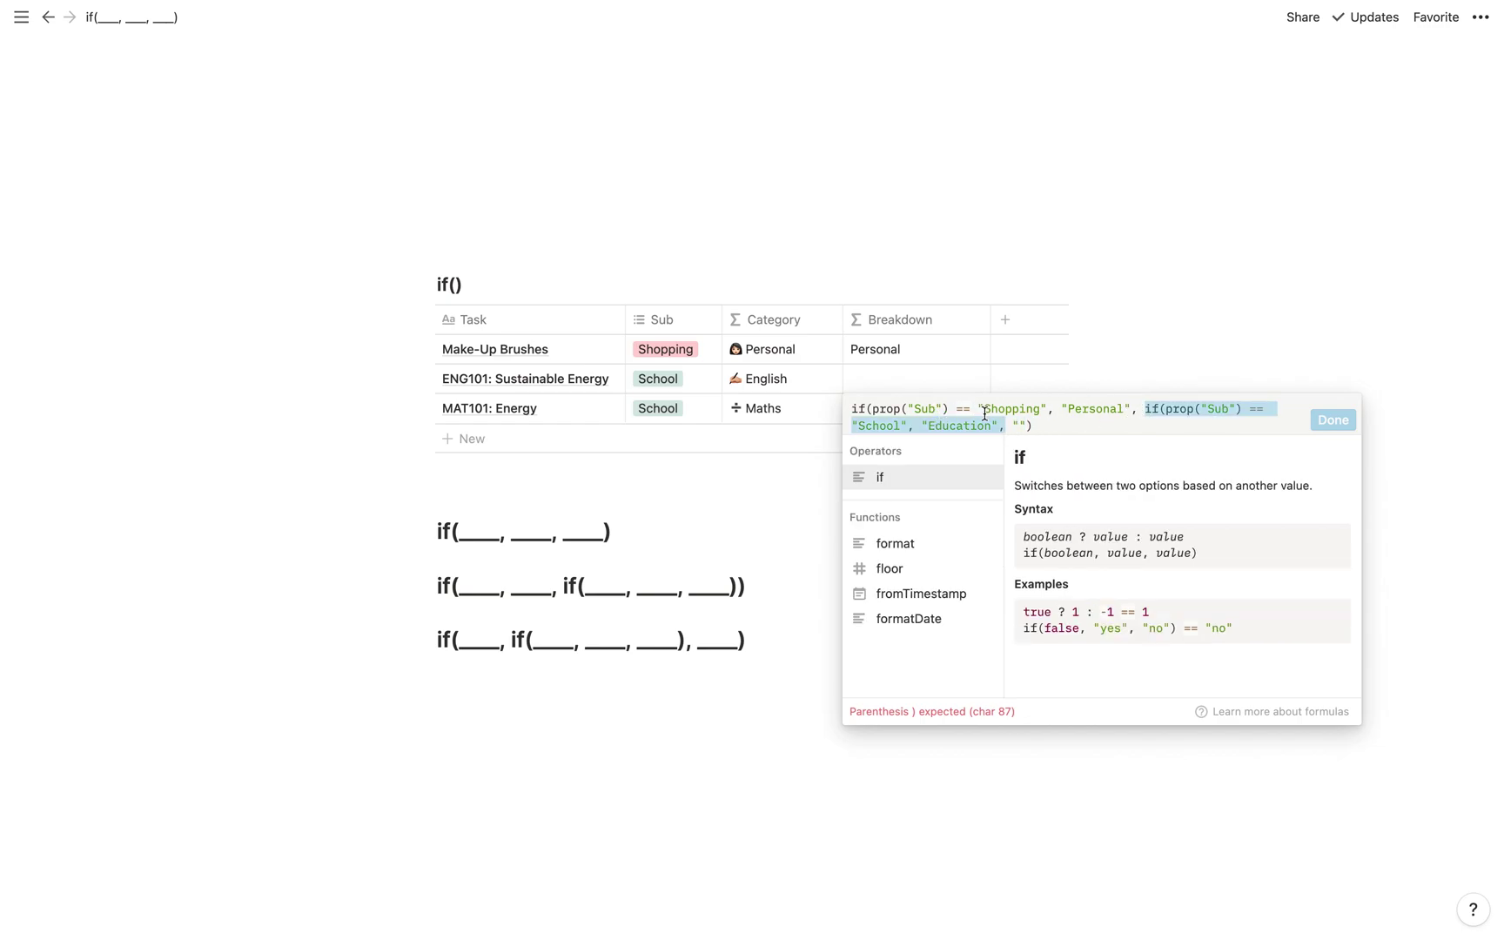
click(1059, 424)
text())
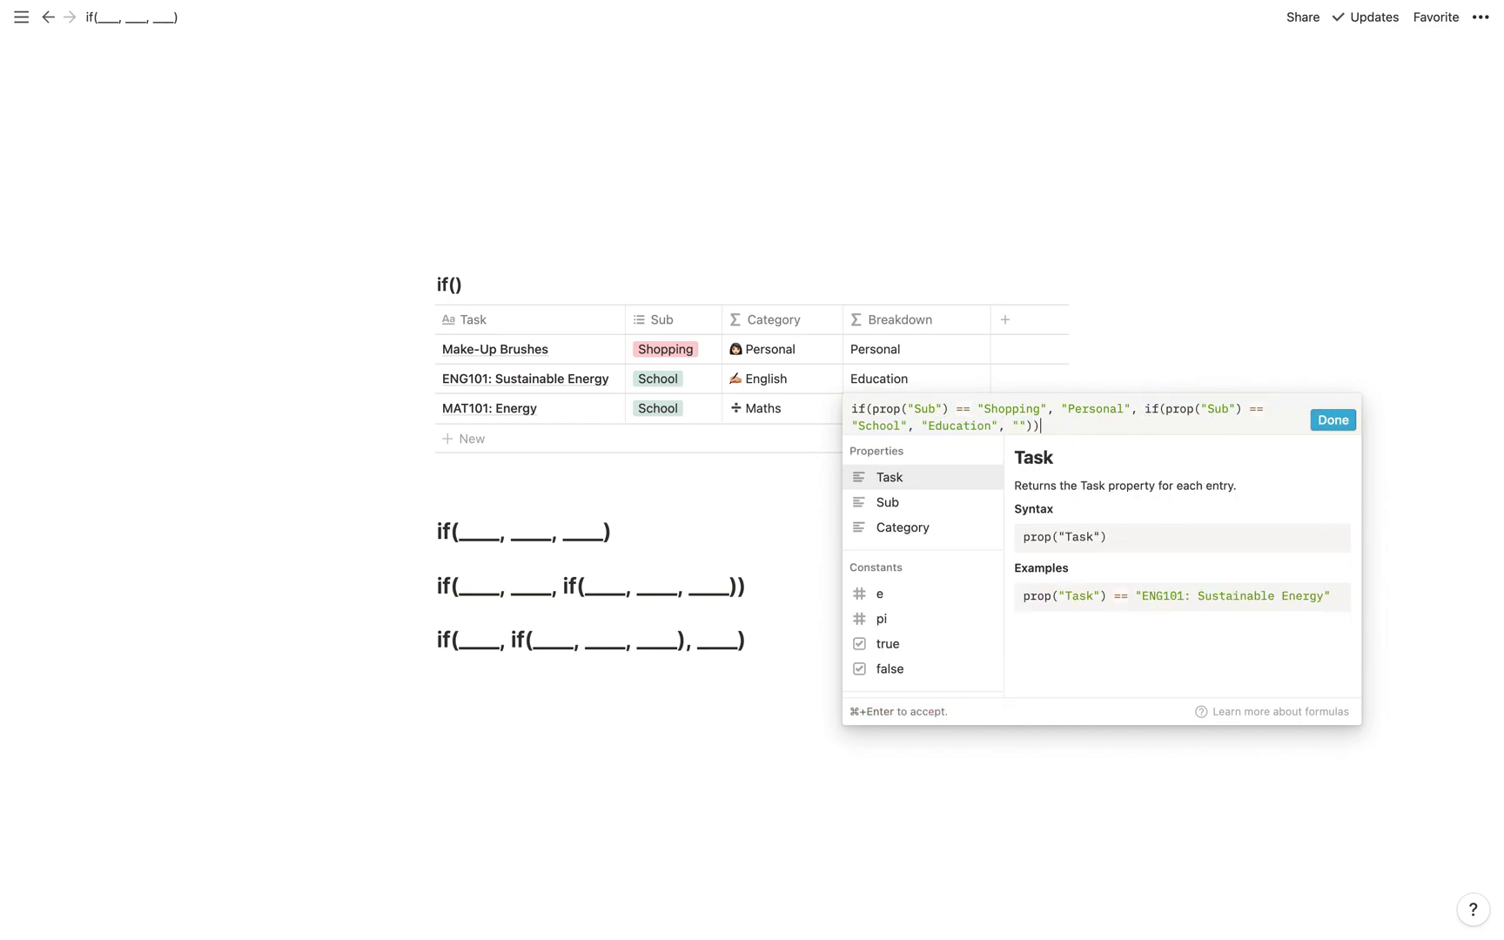
click(1324, 423)
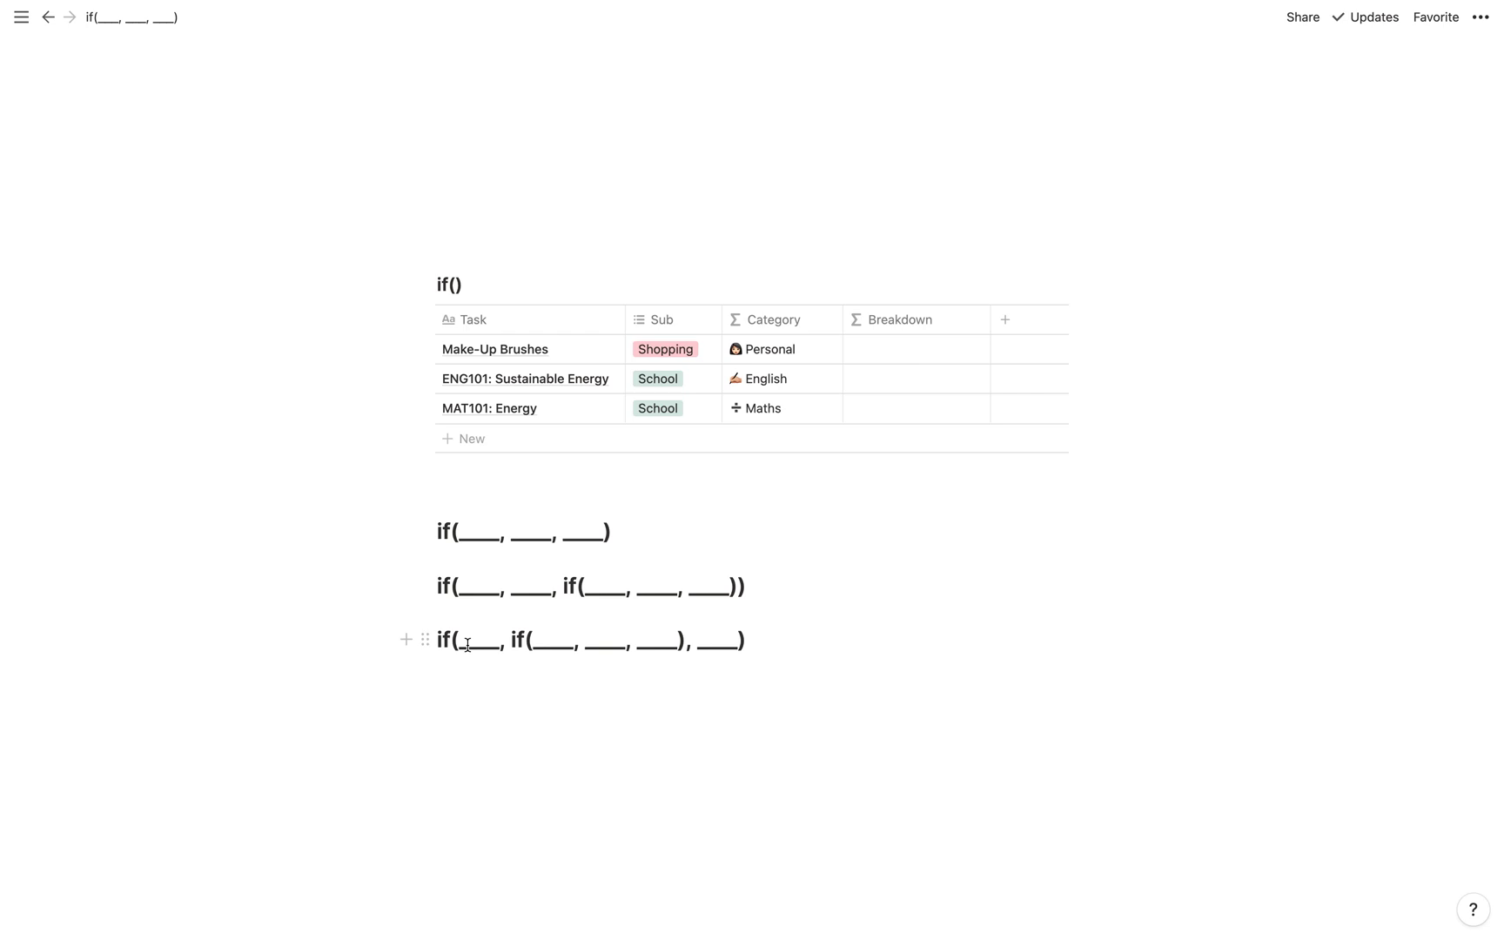
- Examine the condition and the nested if() arguments in the template if(____, if(____, ____, ____), ____)
double_click(467, 645)
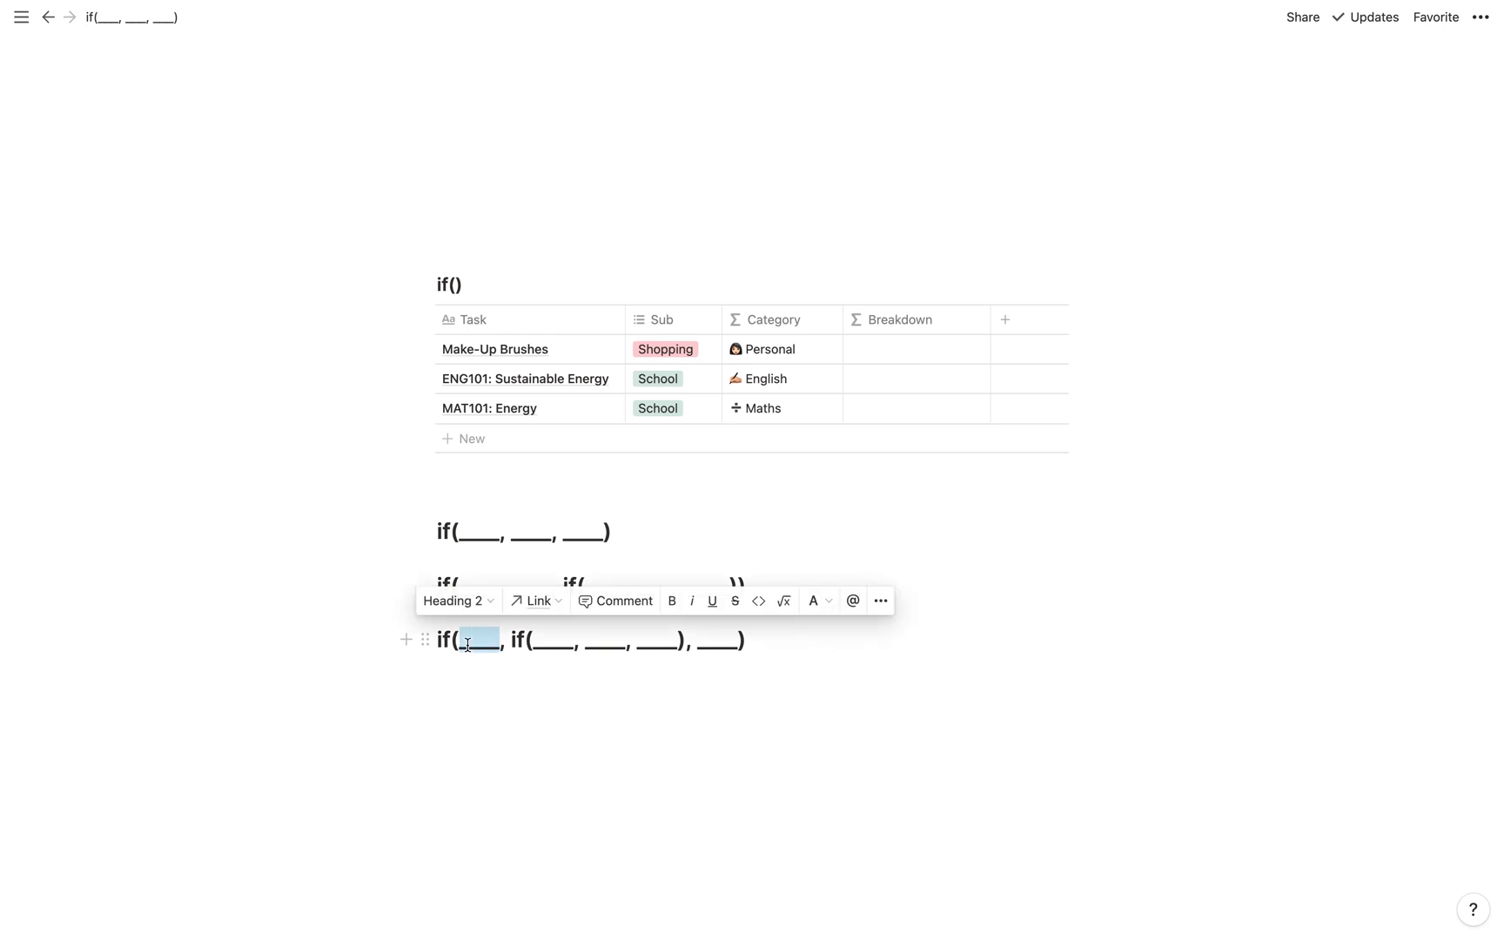
double_click(554, 644)
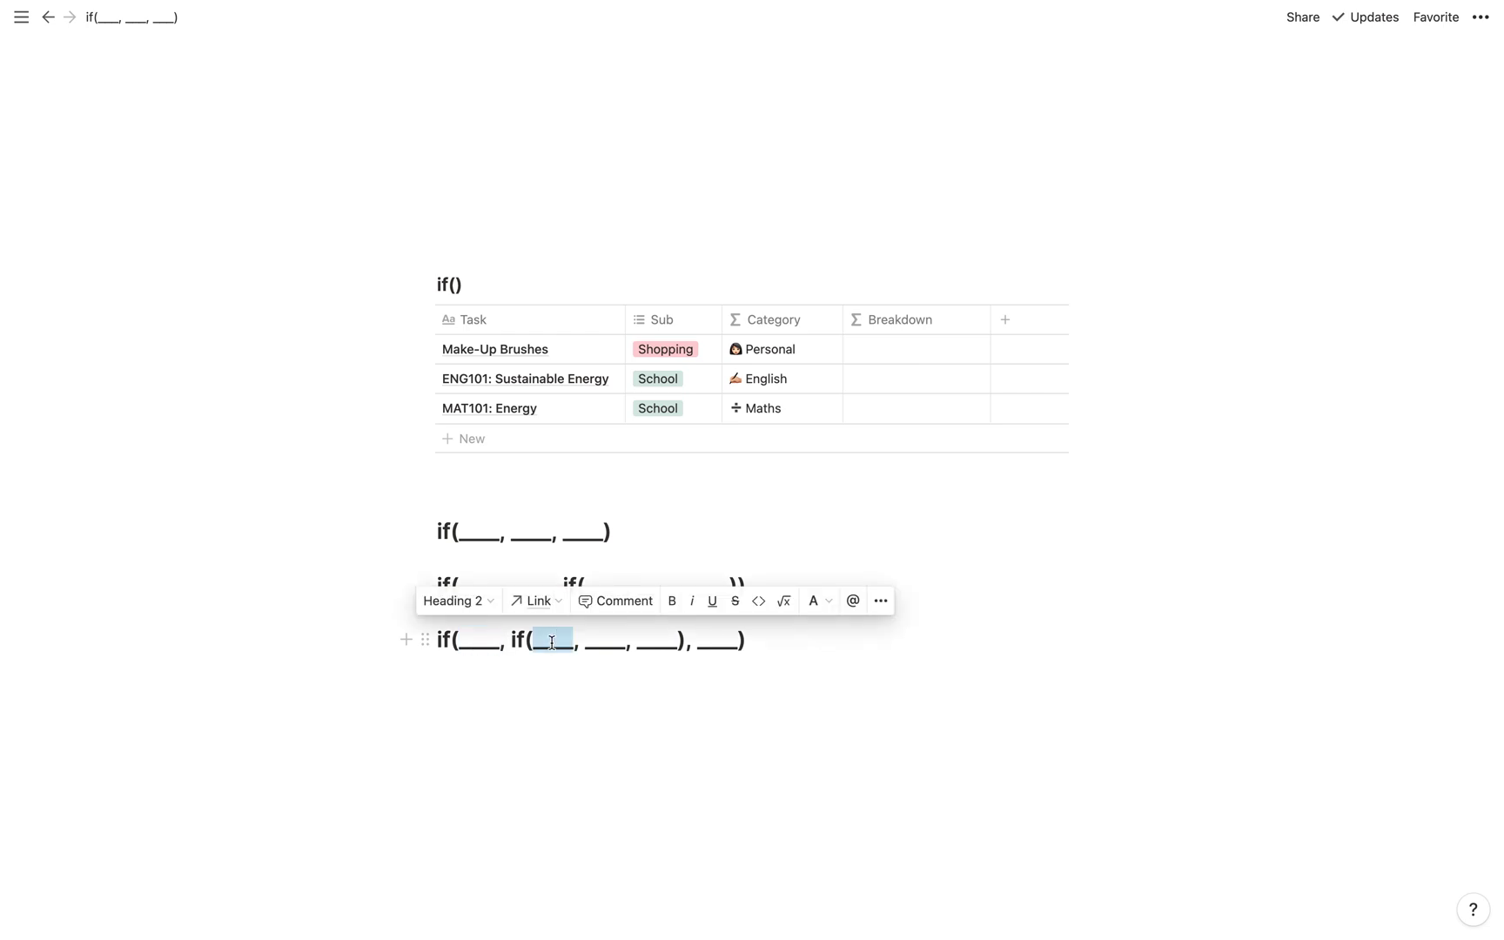
double_click(603, 639)
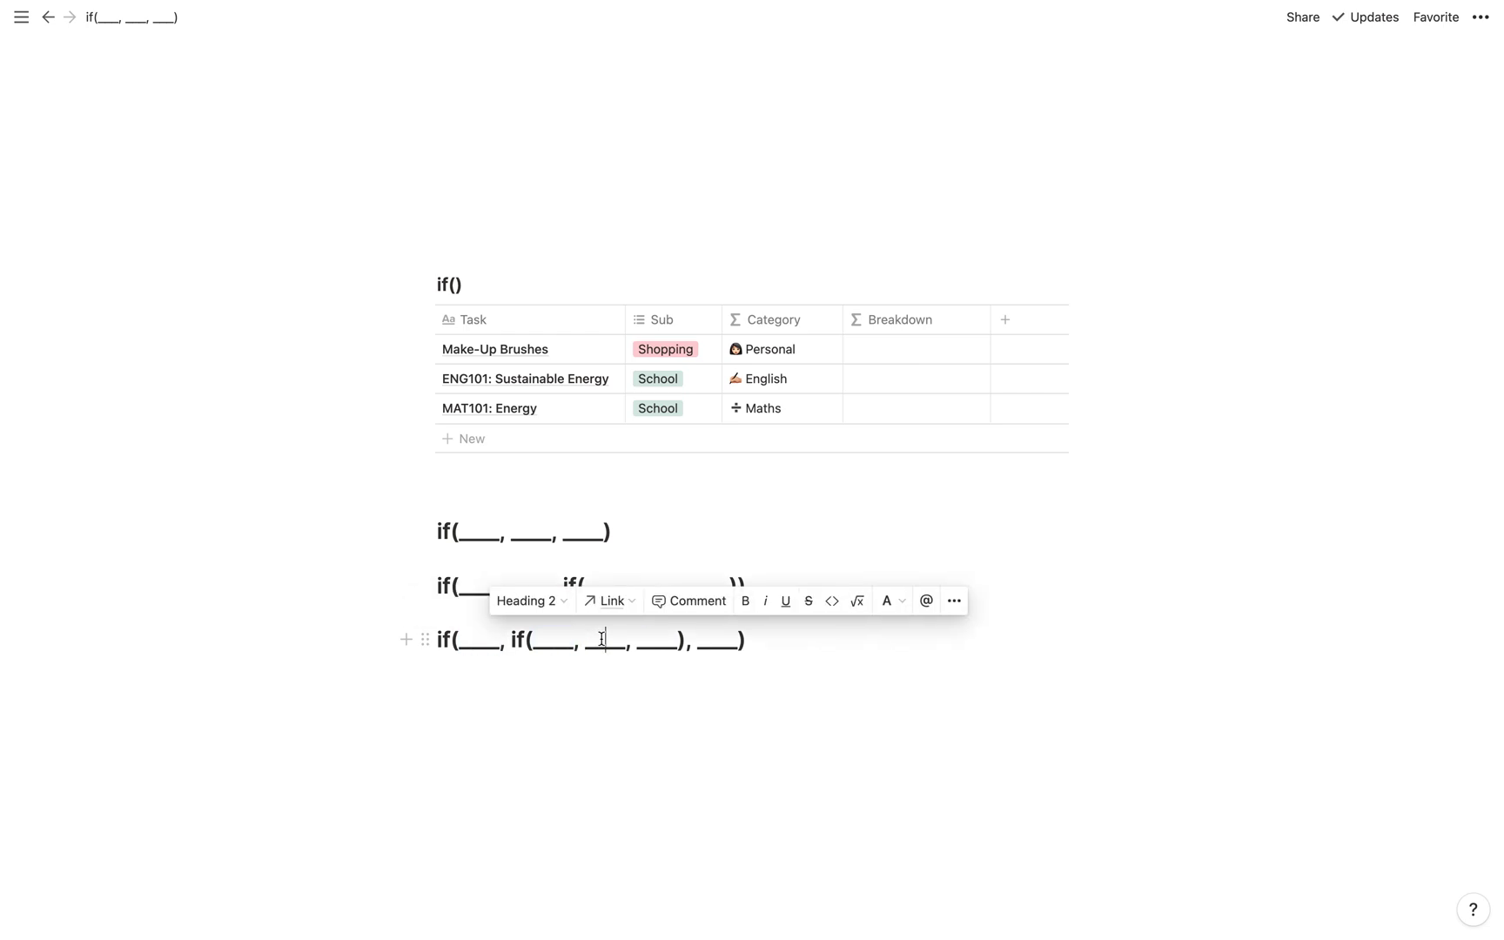
double_click(657, 640)
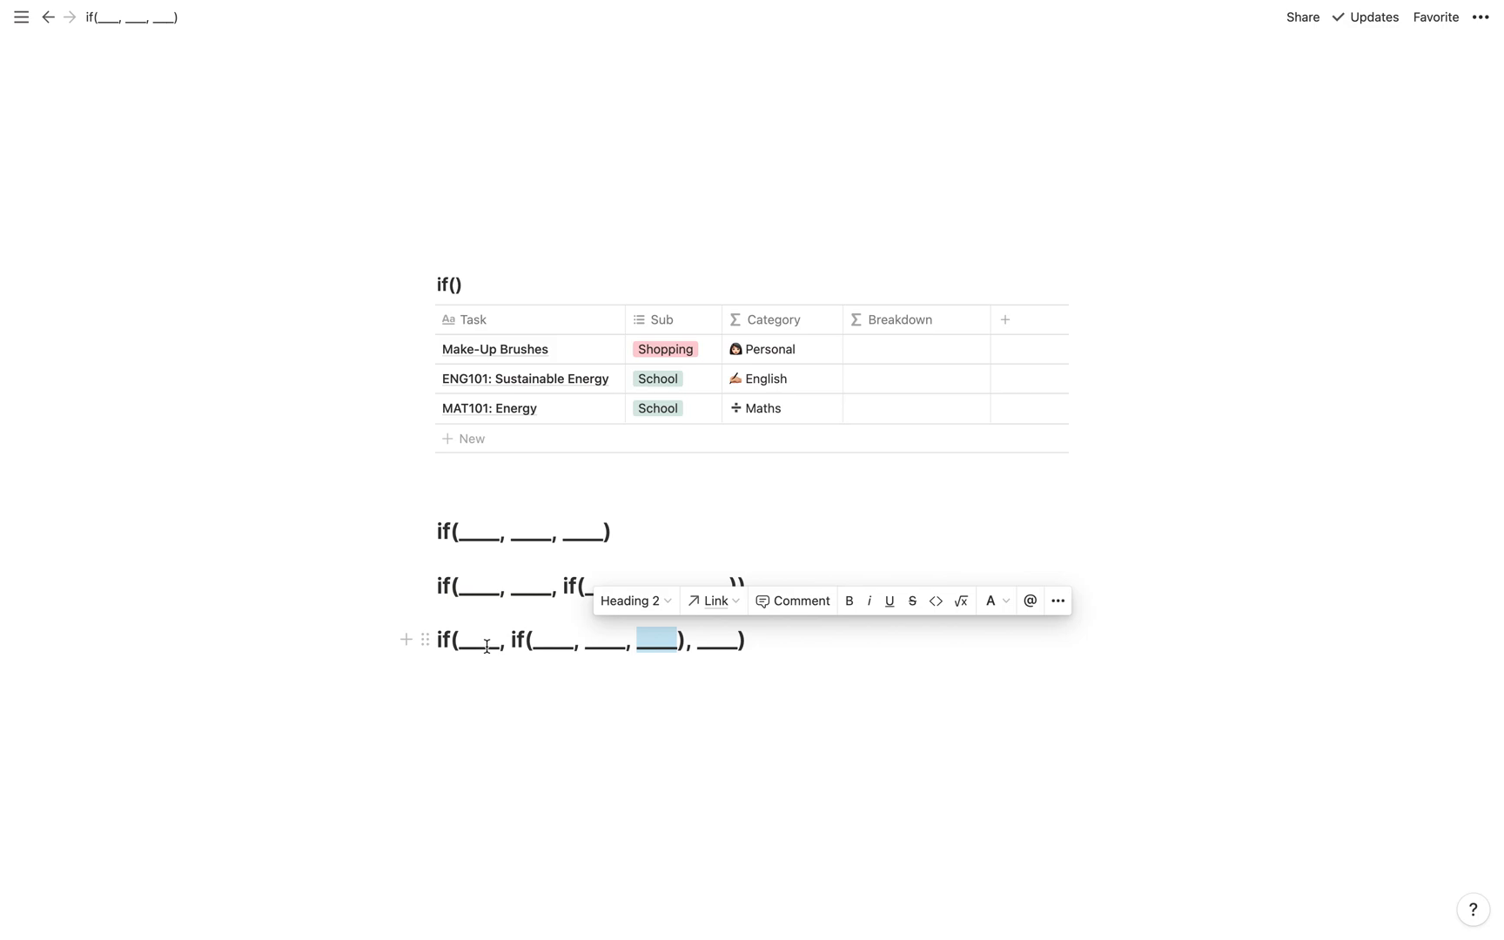
click(650, 636)
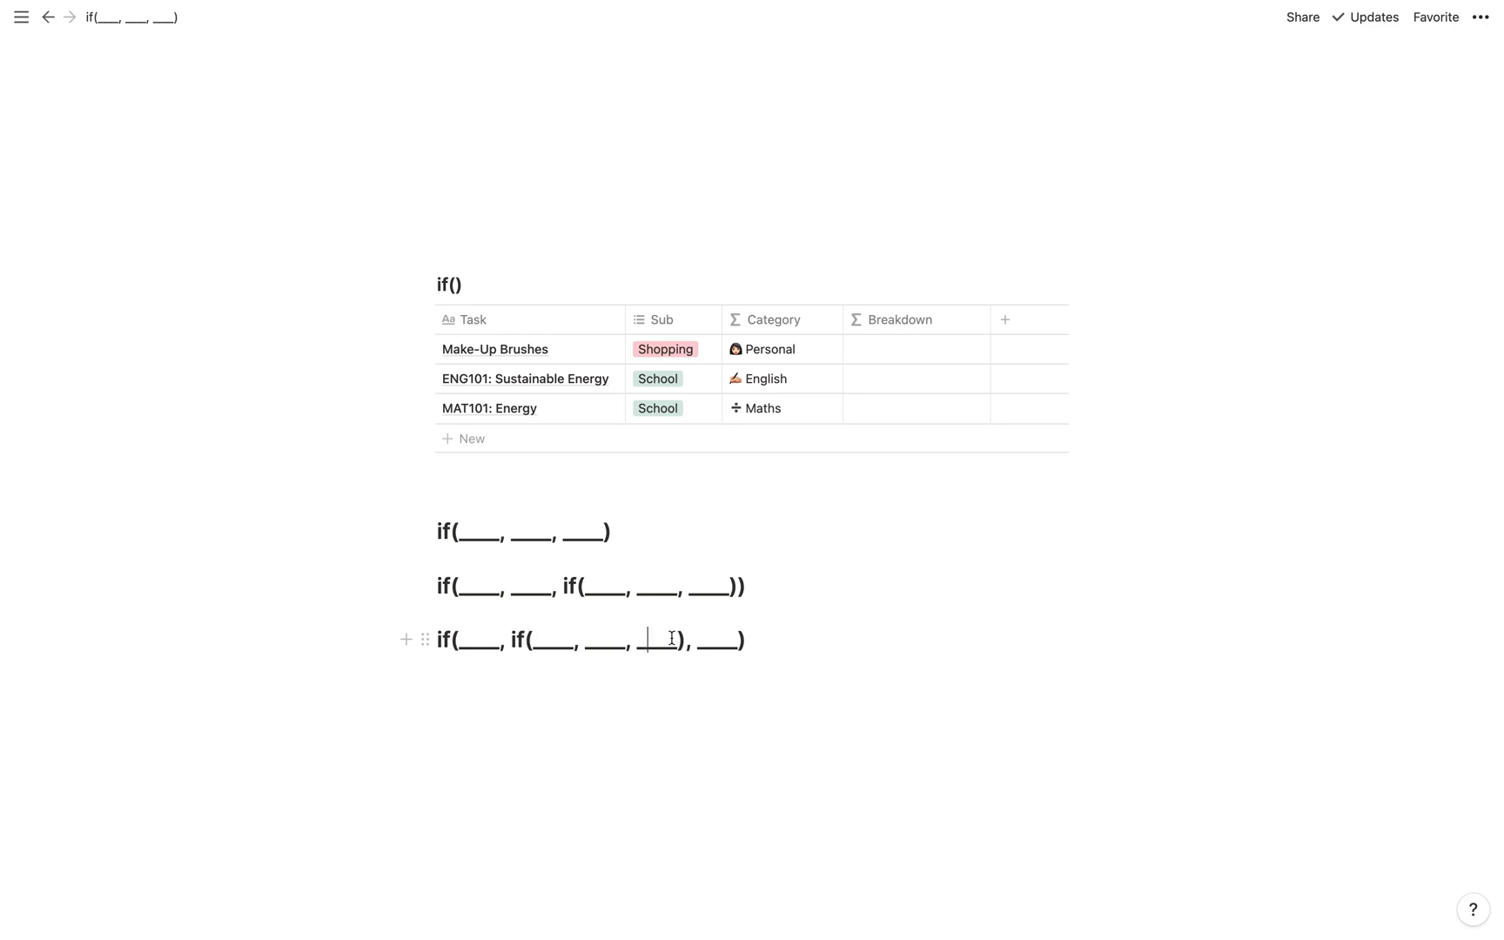
- Set the Breakdown formula to if(prop("Sub") == "School", if(contains(prop("Task"), "ENG"), "English", ""), "")
click(900, 376)
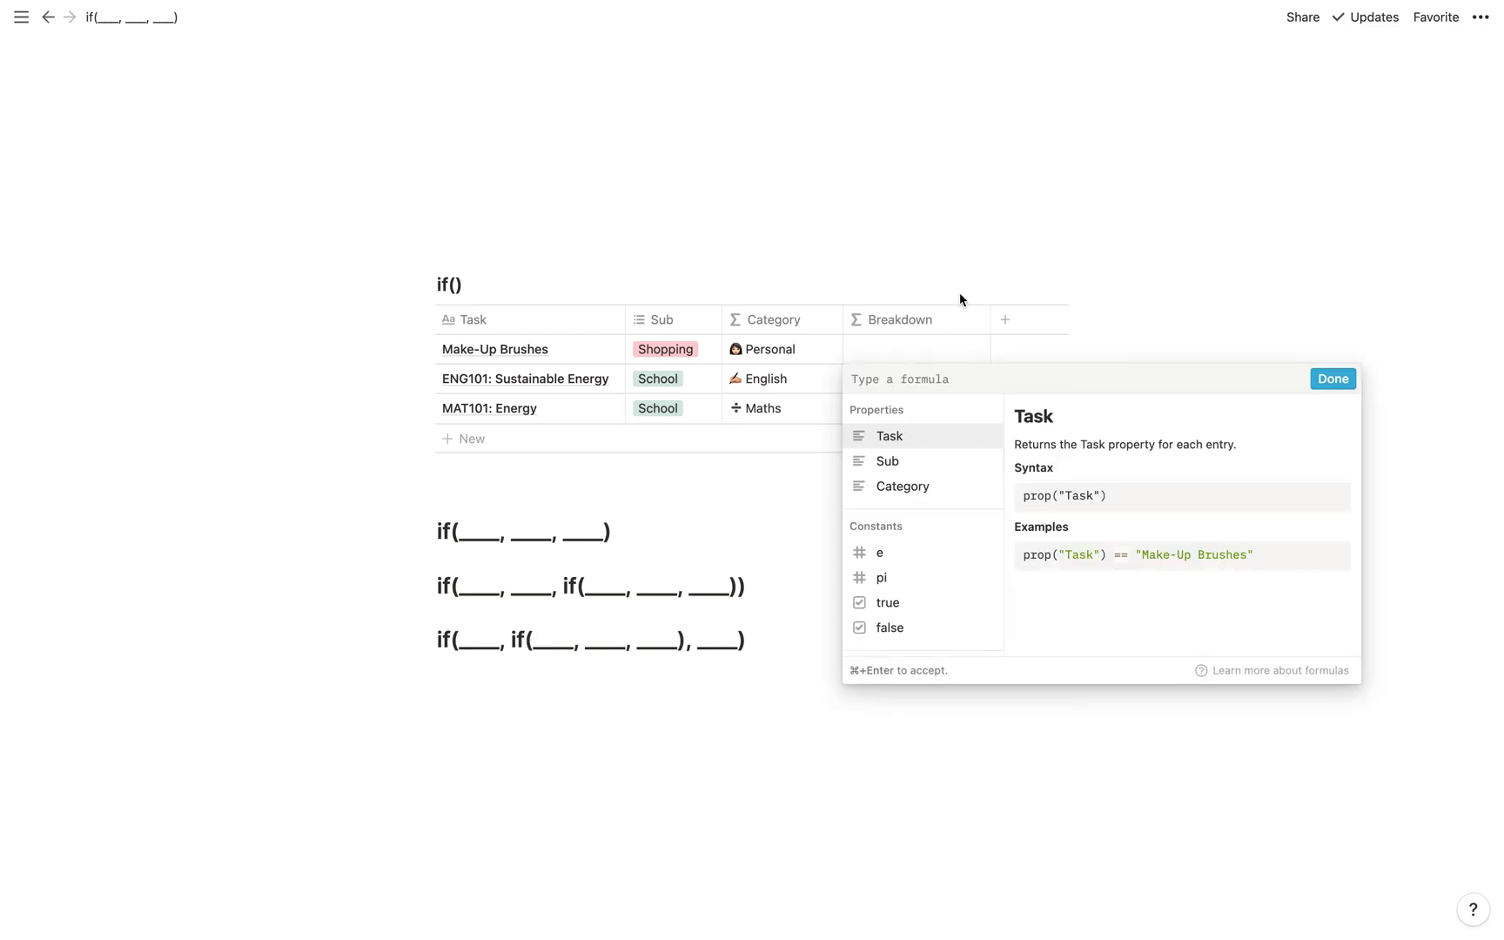
text(if(pro)
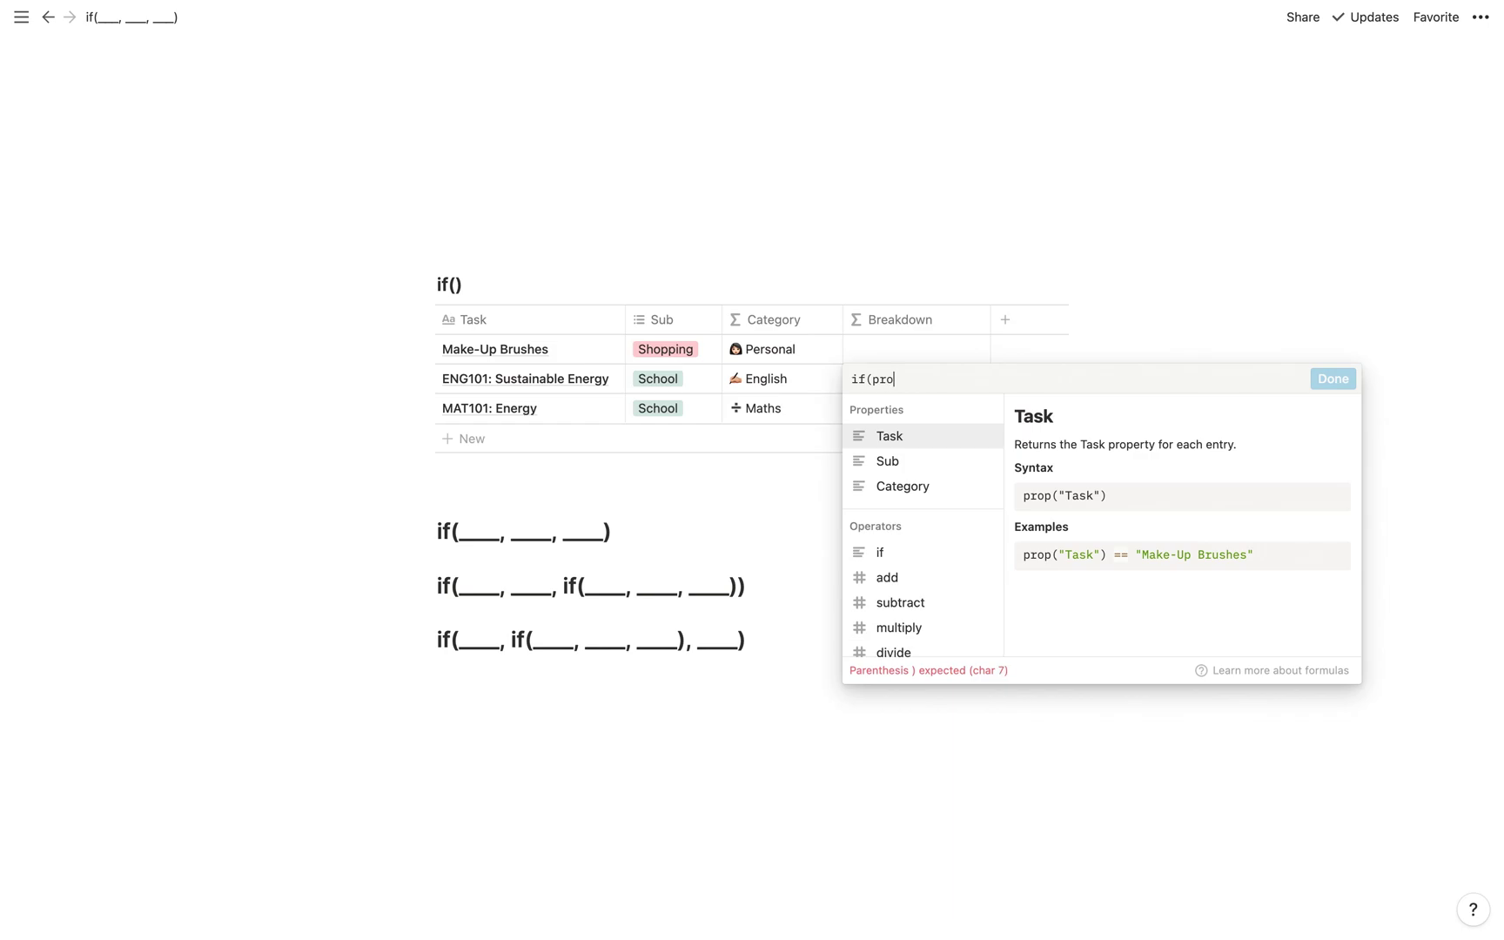
text(p("Sub") == )
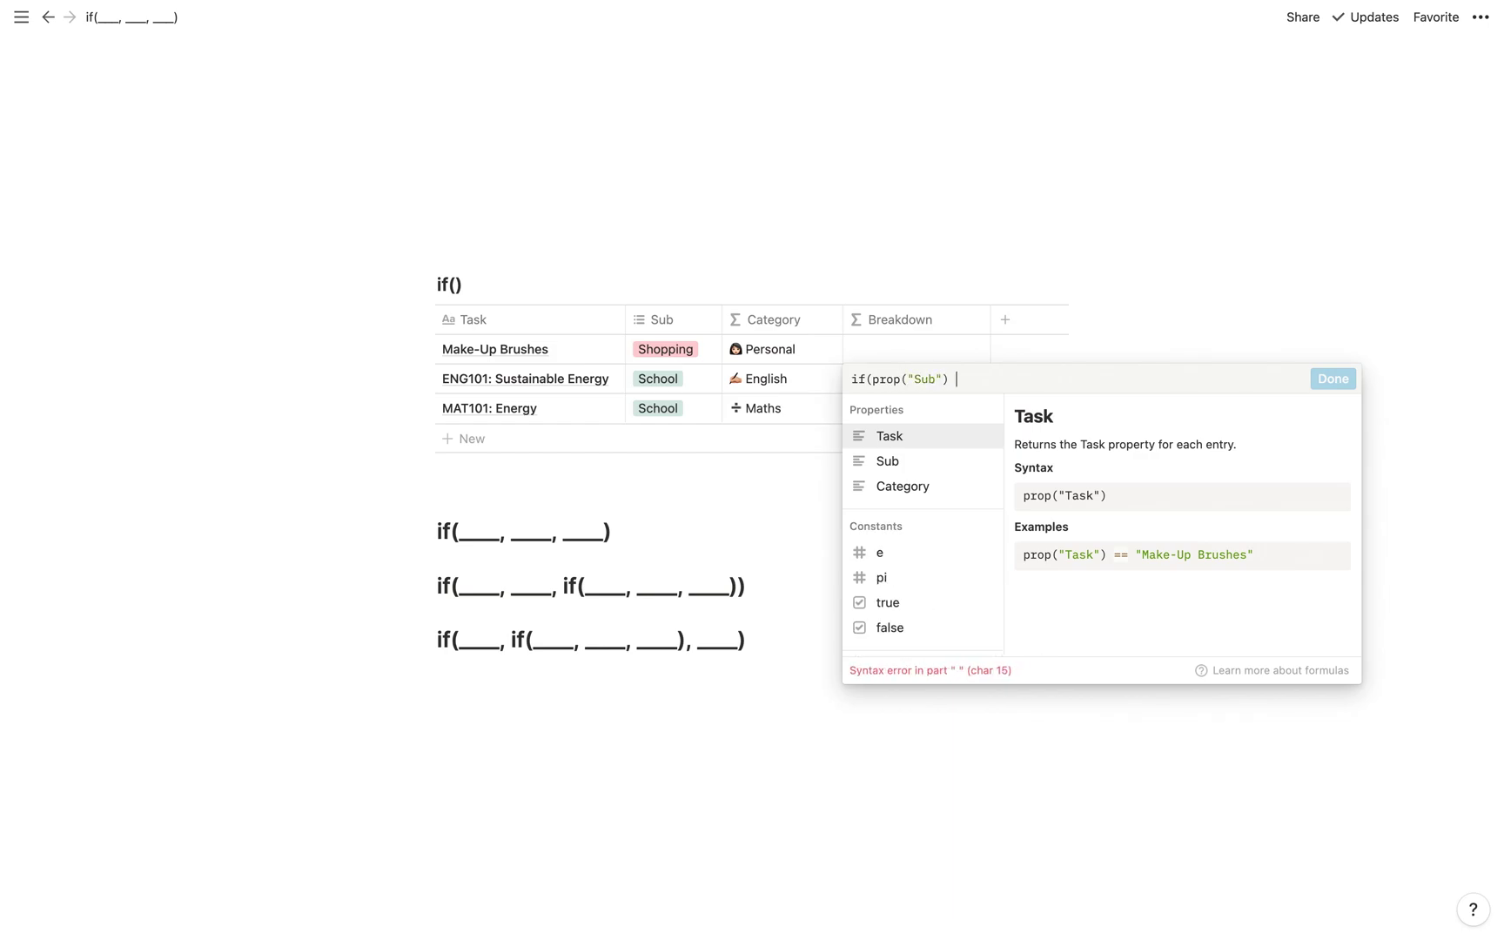
text("School")
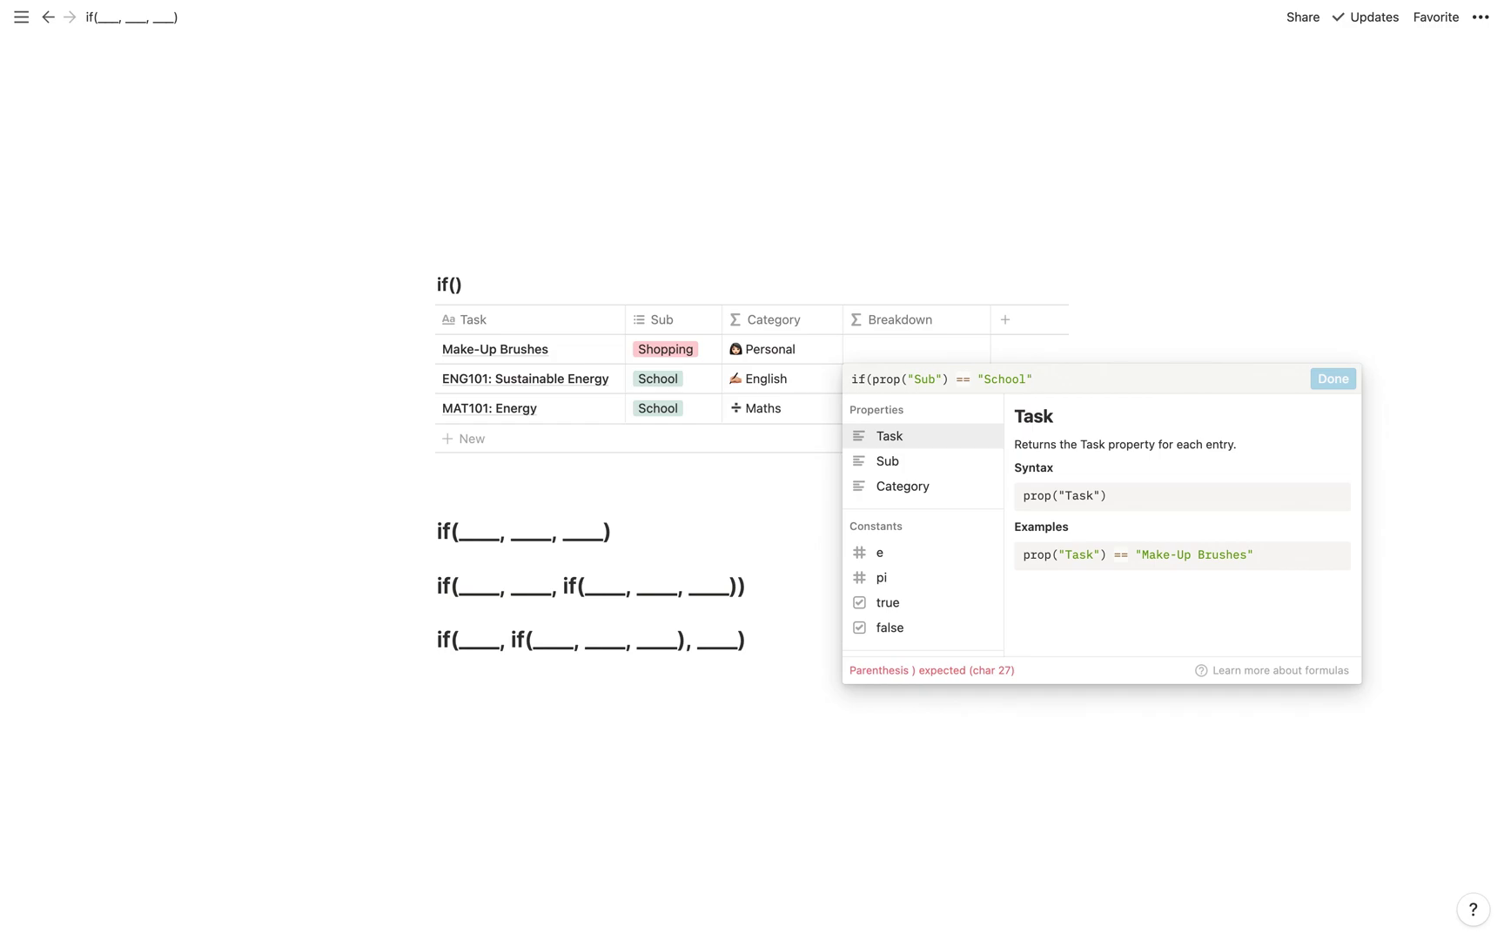
text(, if(contains(prop("Task"), "ENG"), "English", ")
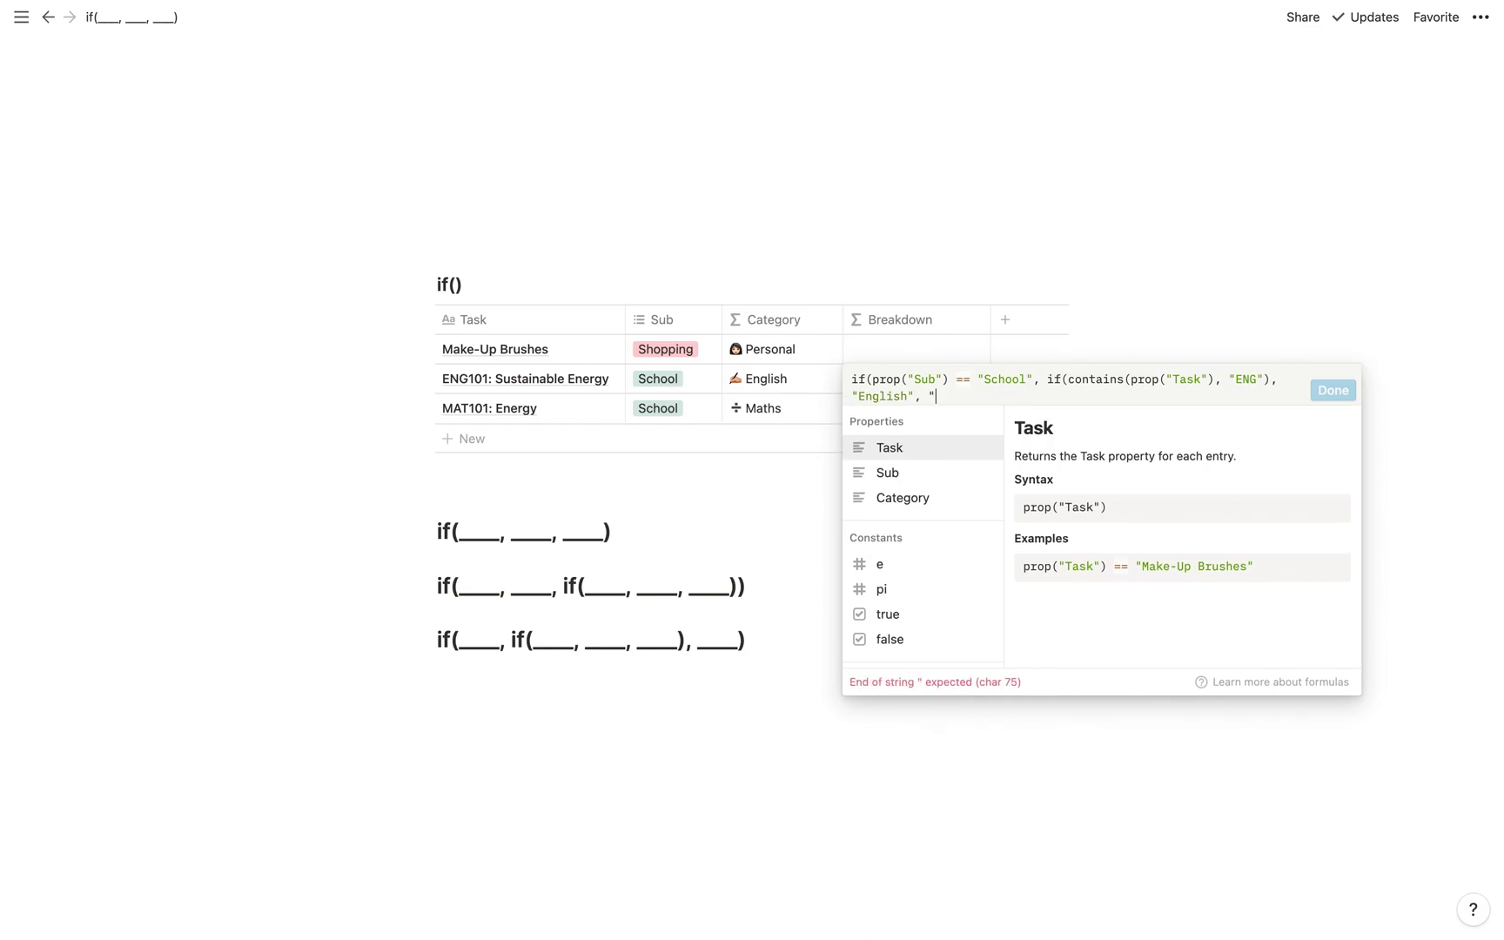
text("), ""))
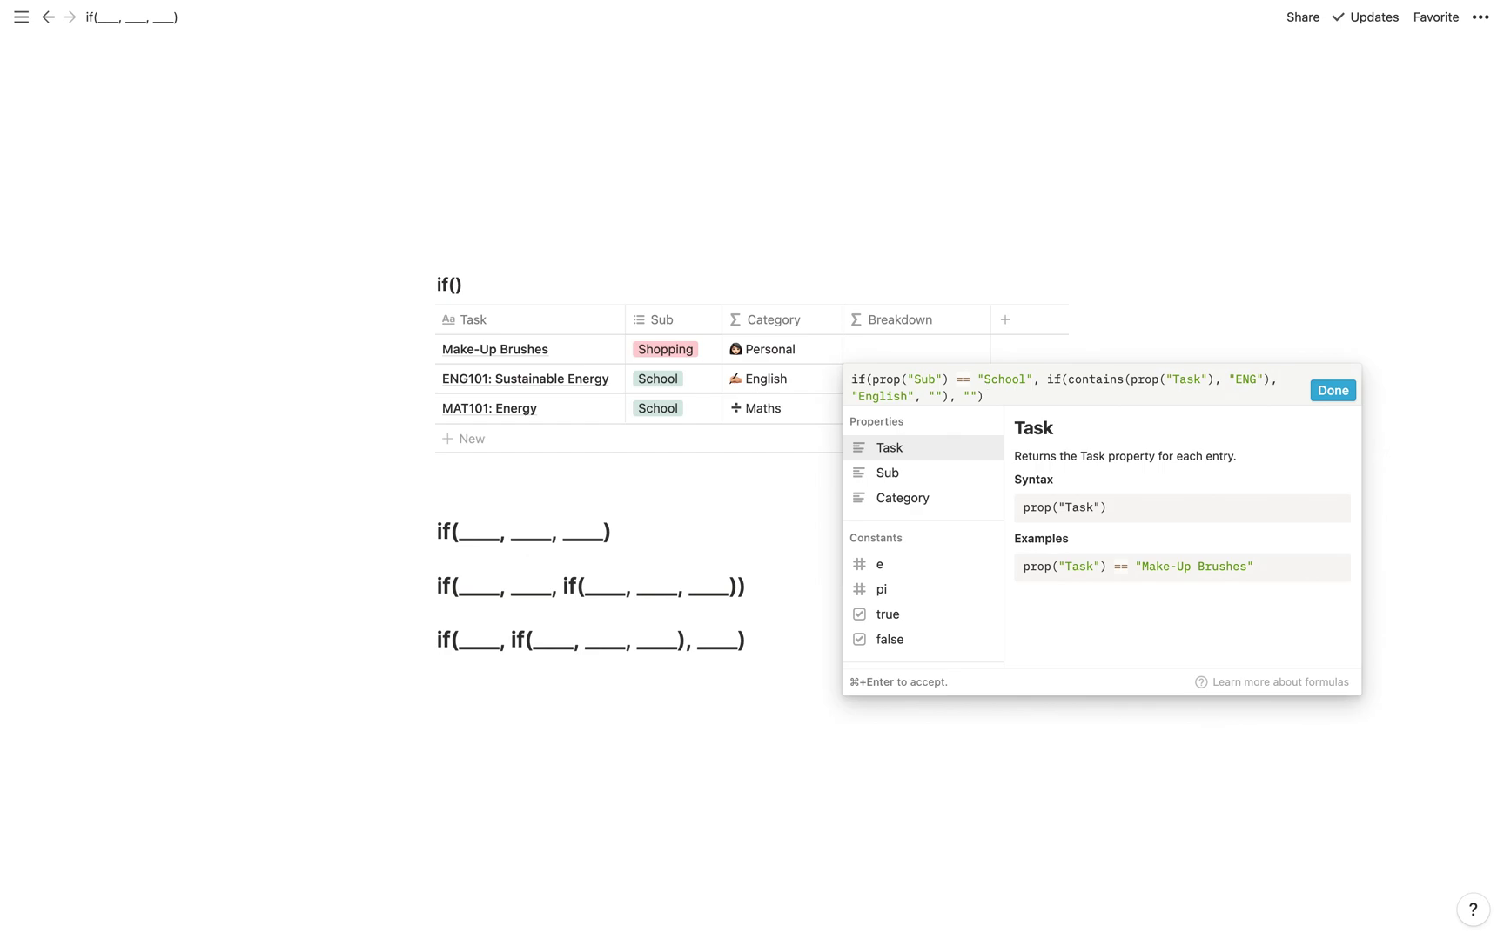
click(1353, 398)
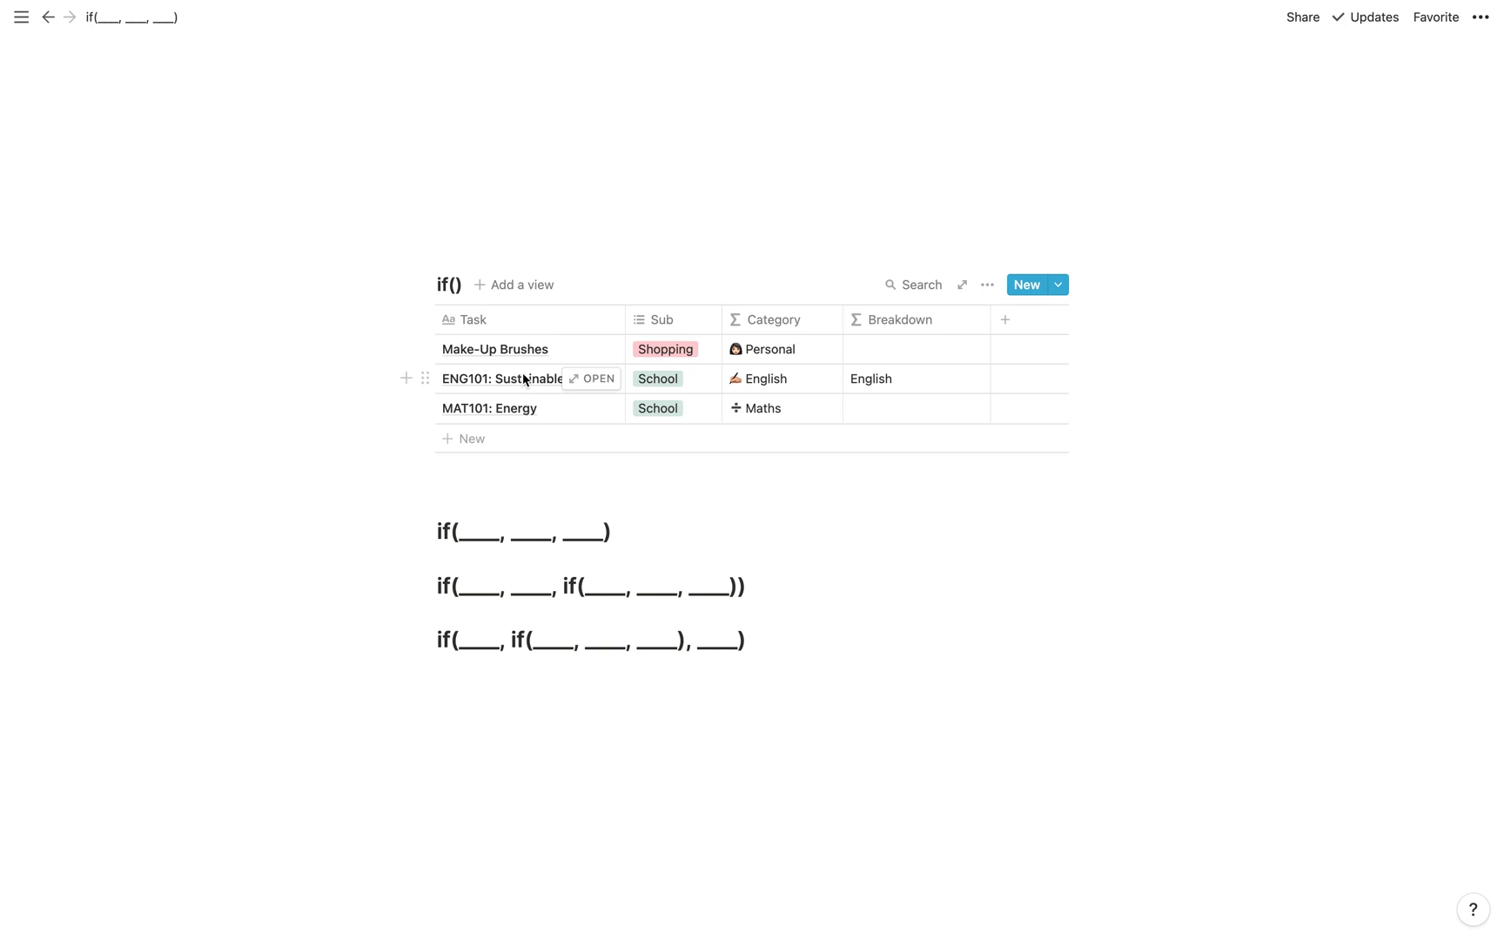
- Set the last argument of the nested if() in the Breakdown formula to "School" and review the finished formula
click(877, 412)
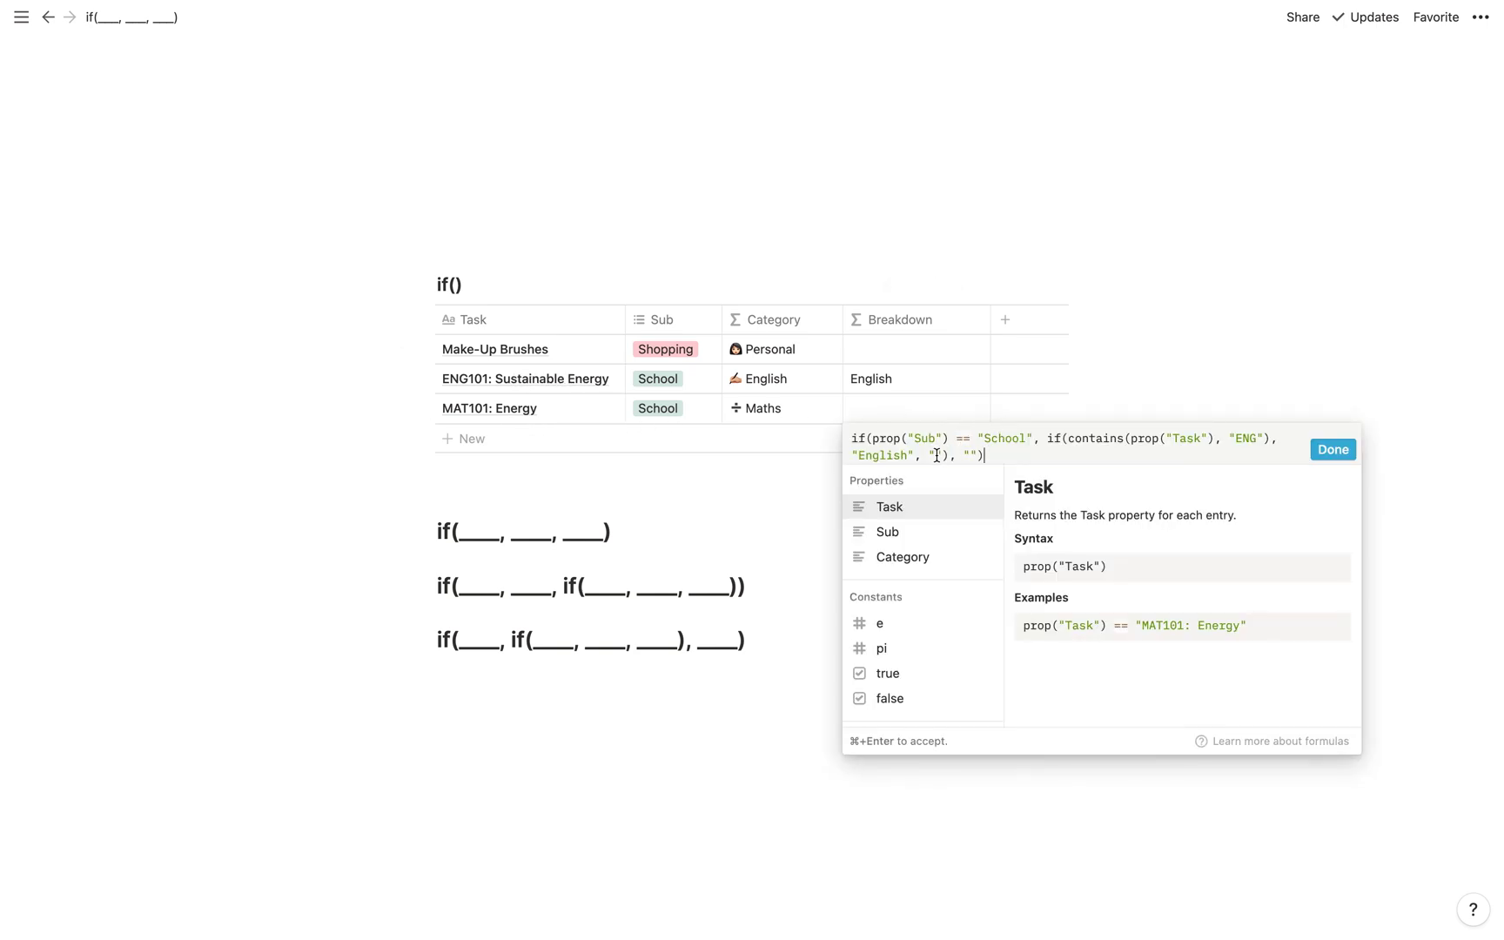
click(937, 456)
text(School)
click(1331, 450)
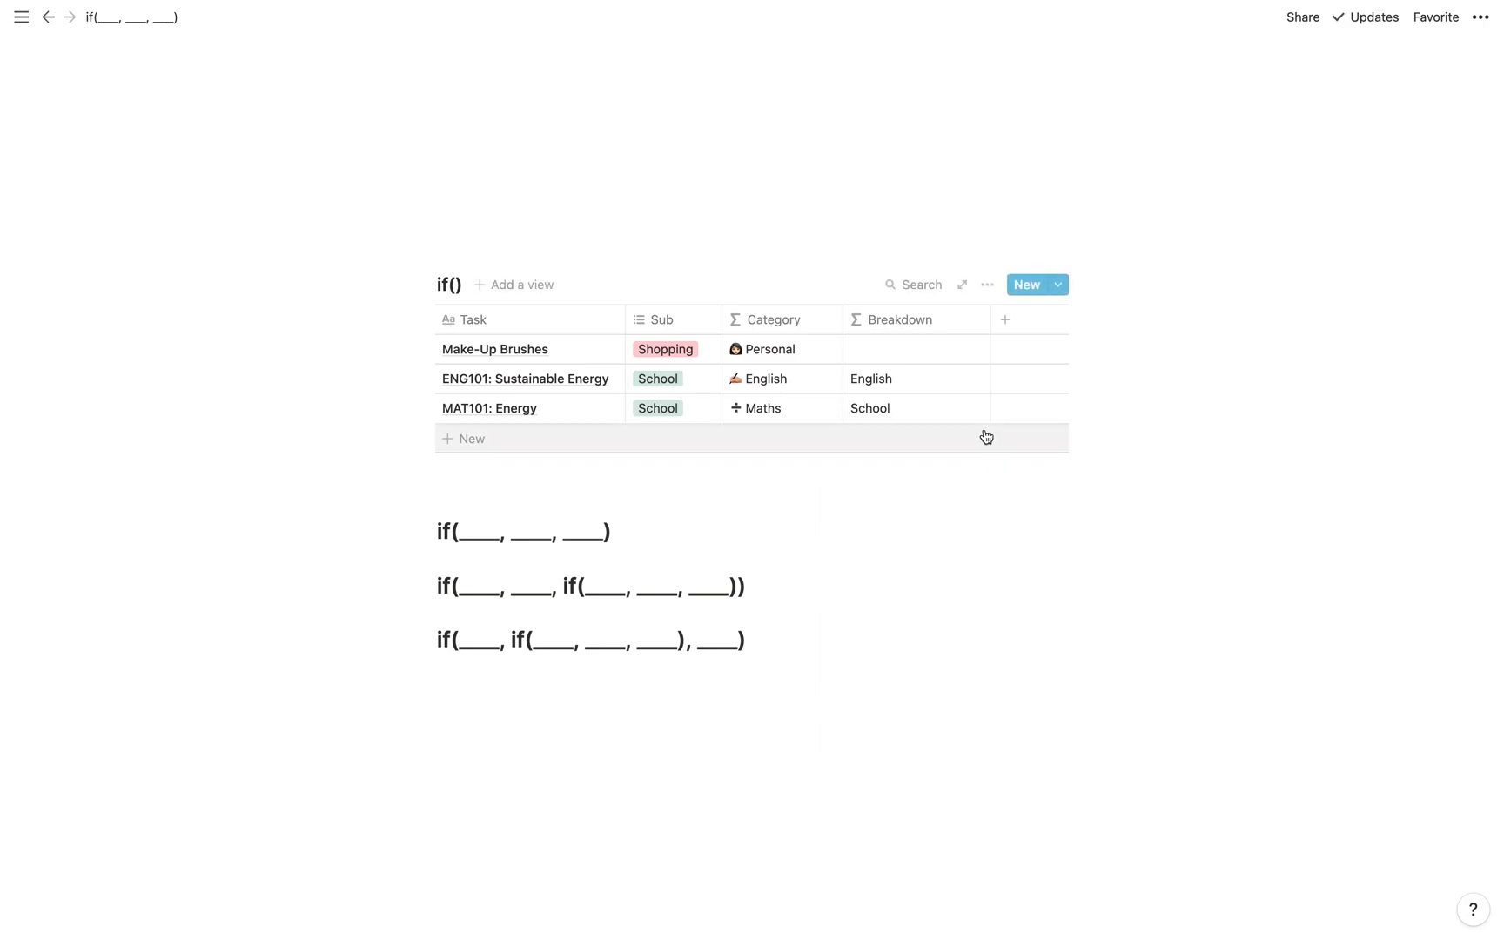
click(932, 409)
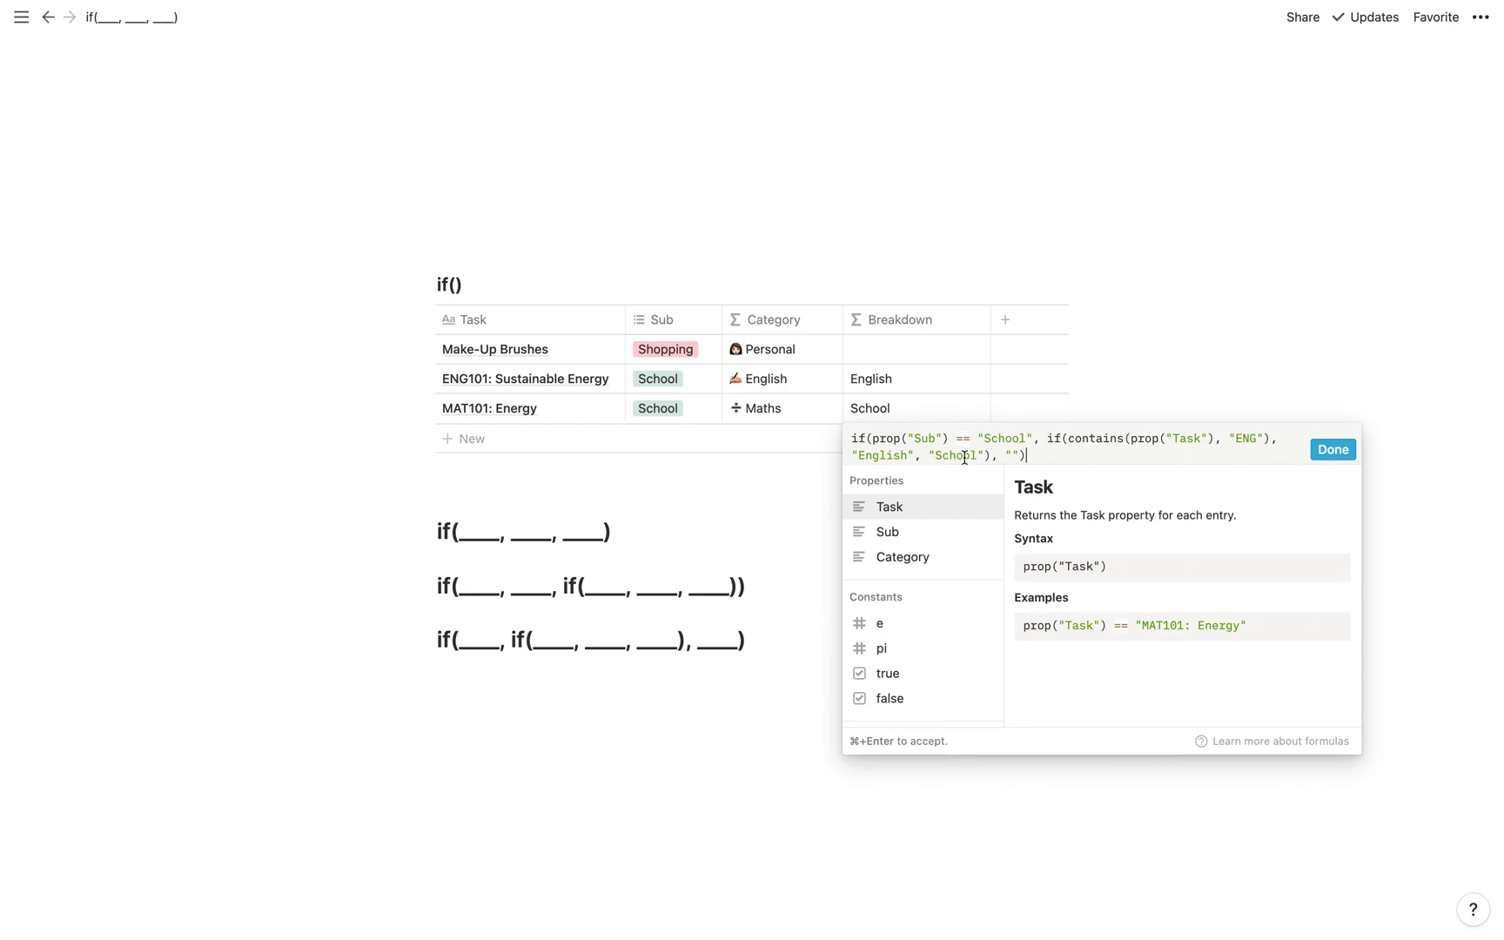
click(1331, 450)
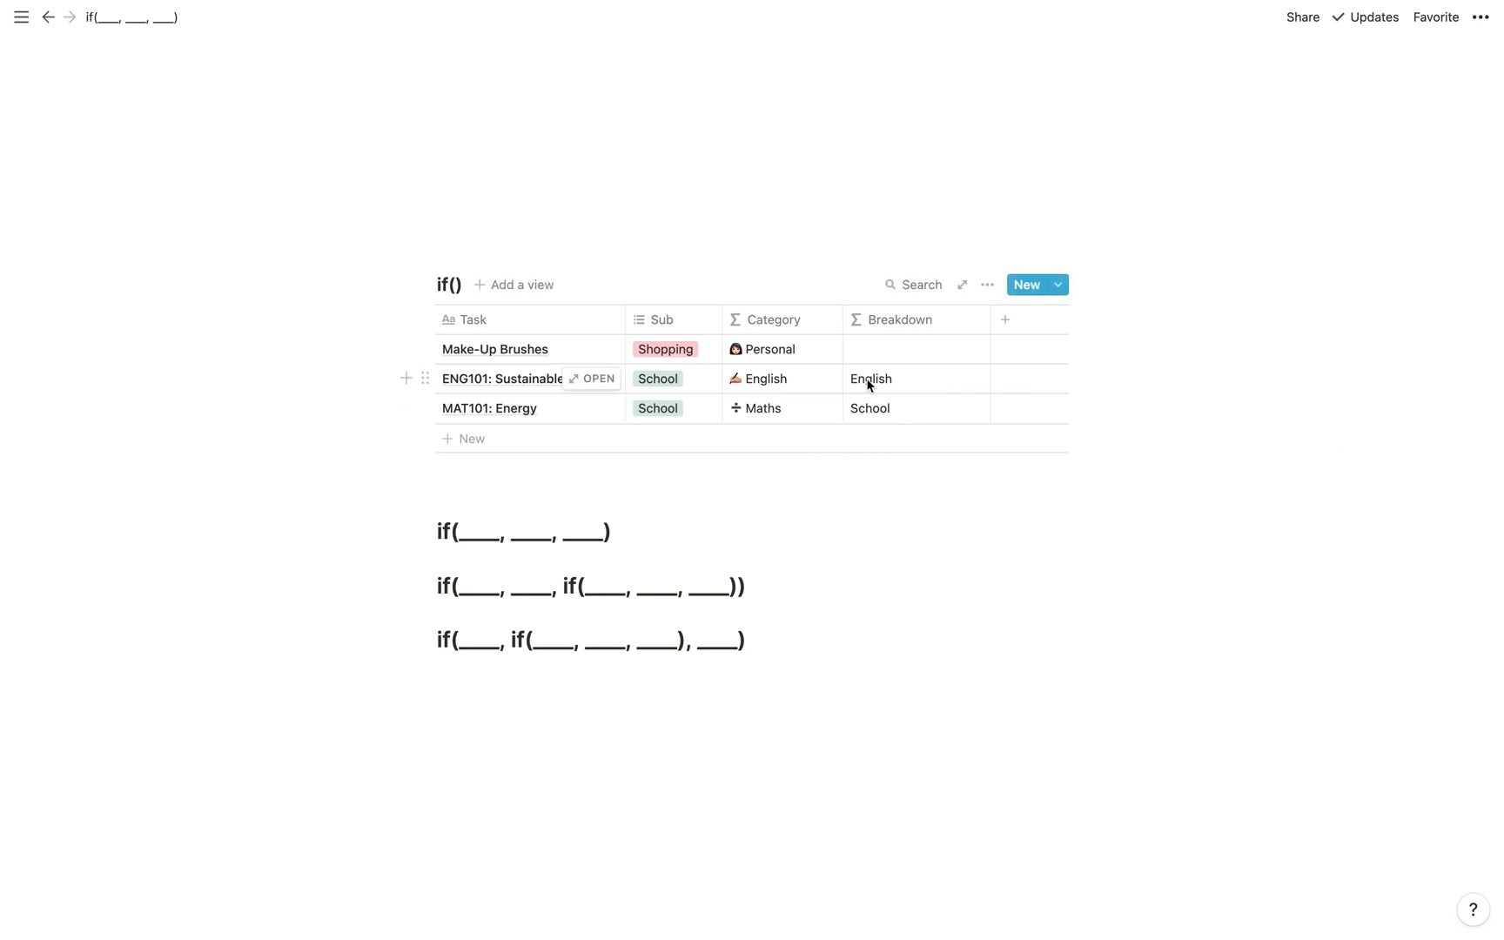
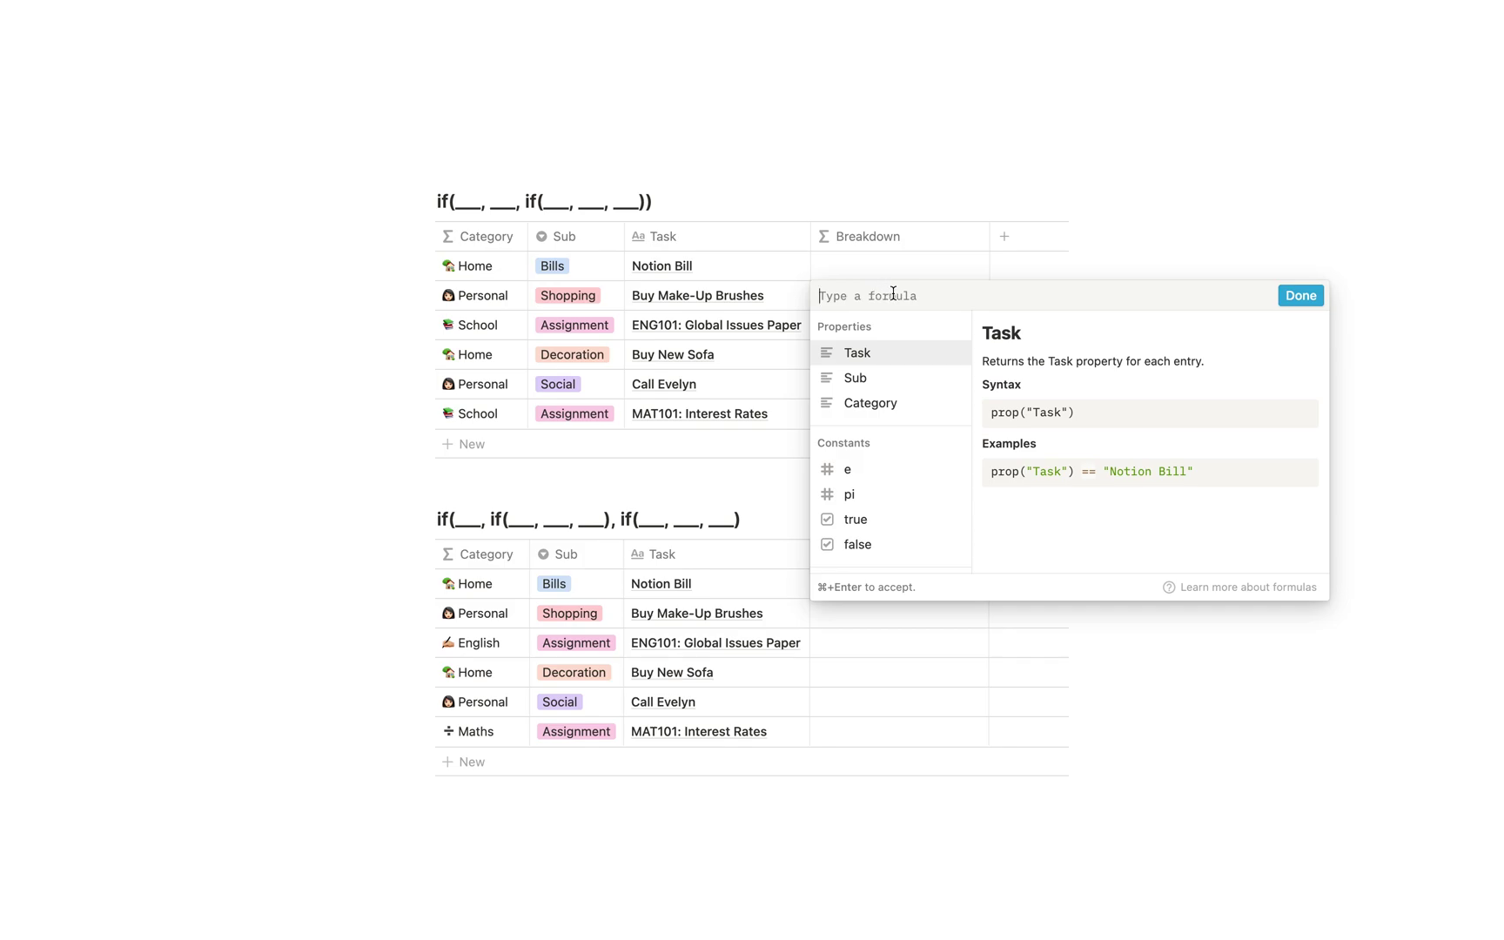
- Enter if(prop("Sub") == "Bills", "🏡 Home", "") as the Breakdown formula of the if(__, __, if(__, __, __)) table
click(750, 216)
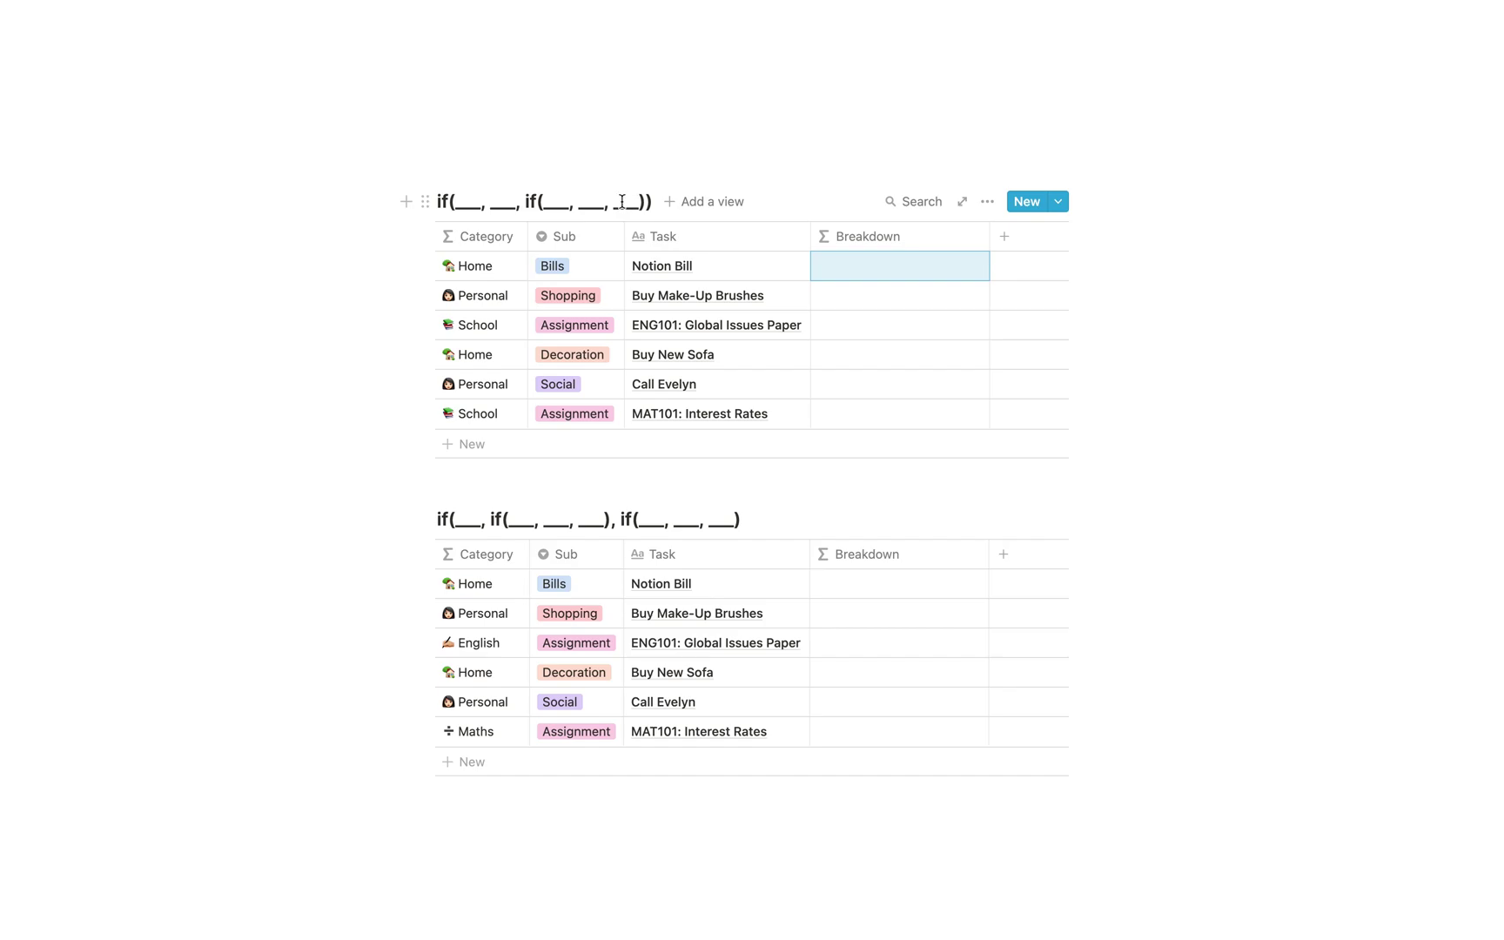
click(853, 266)
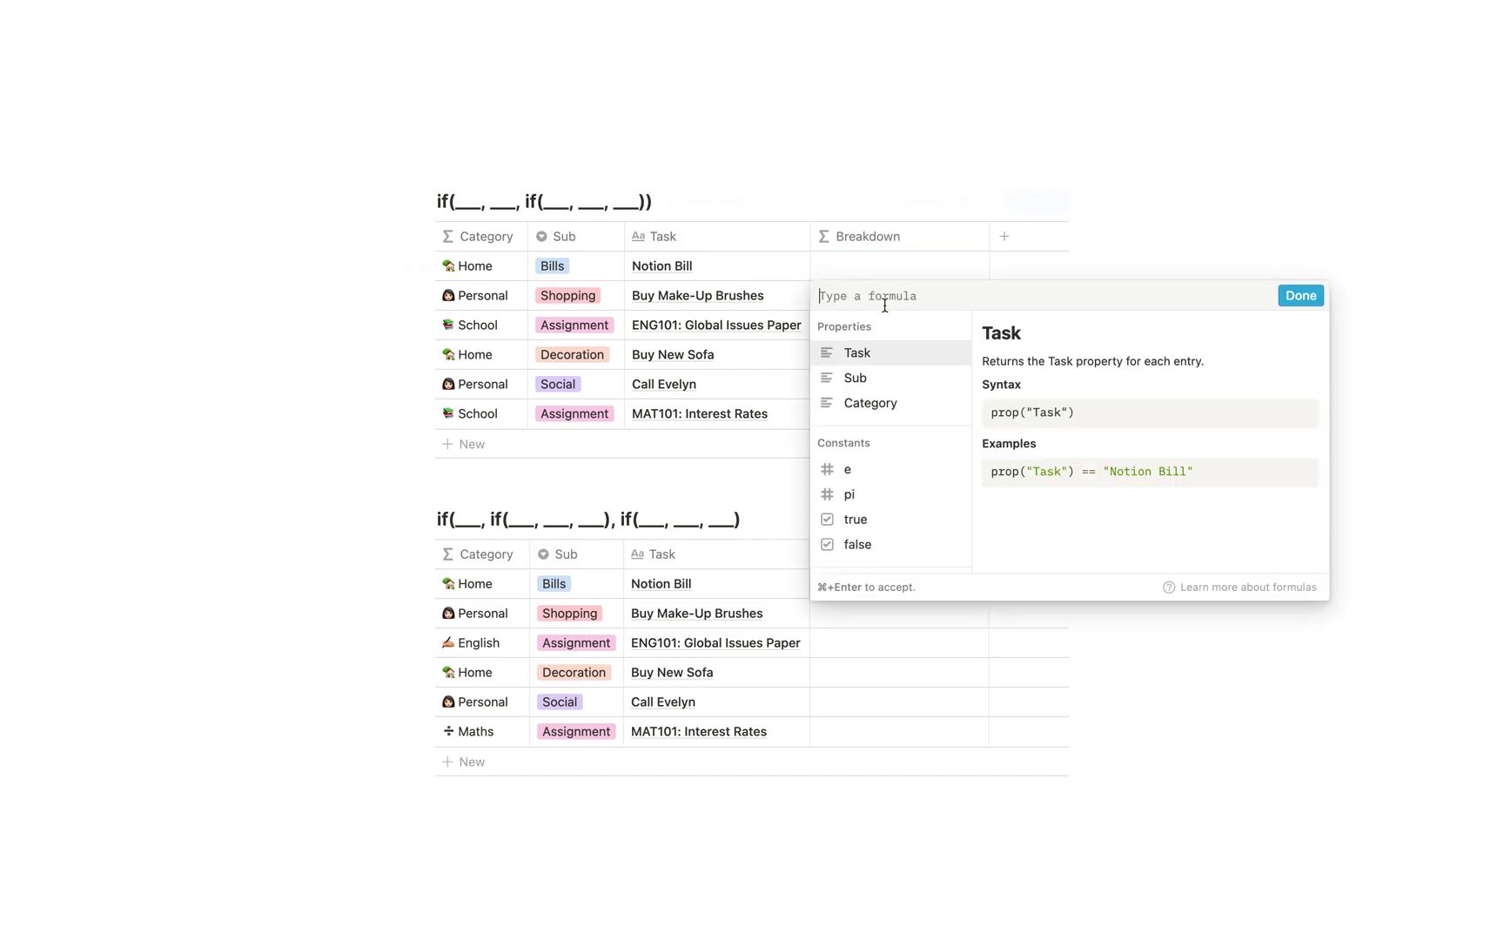
text(if()
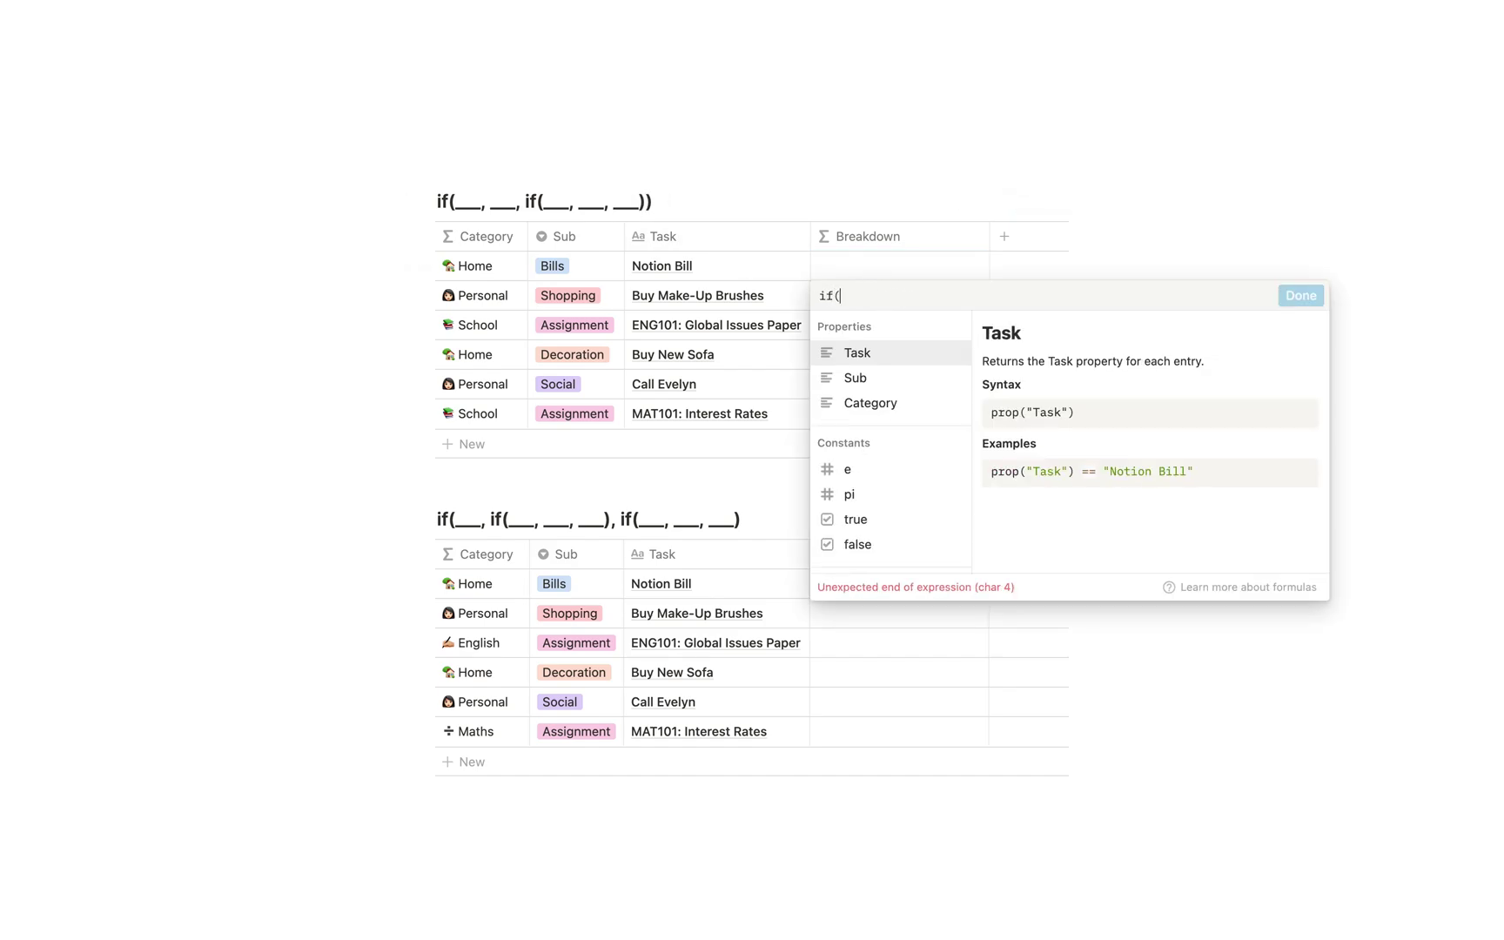
text(prop("Sub") == "Bills", ")
key(ctrl+super+space)
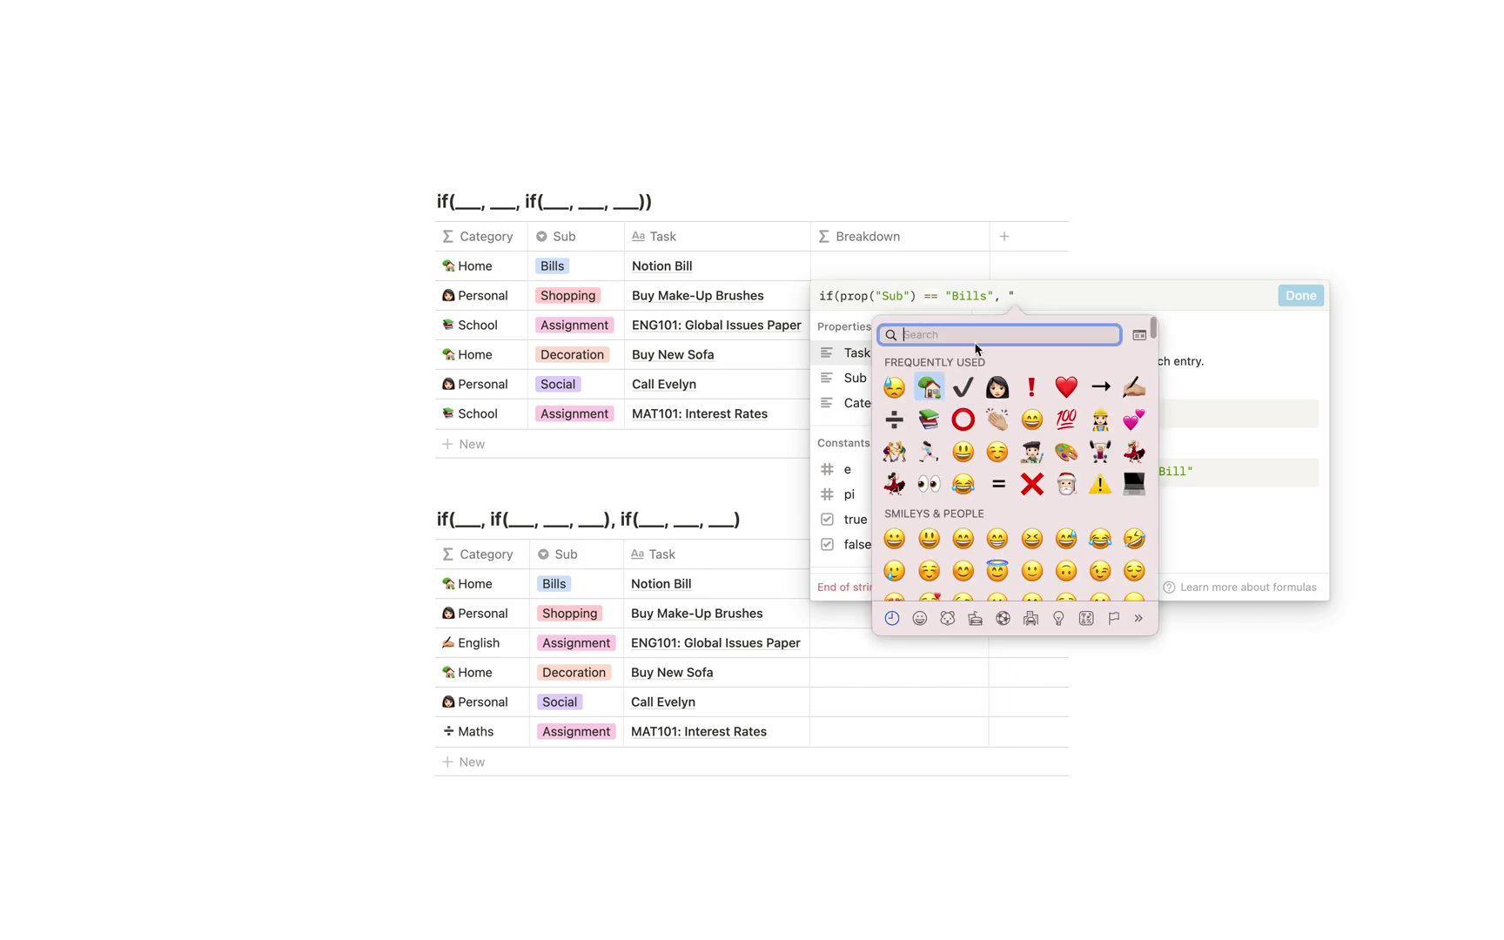
click(929, 387)
text(Home", "")
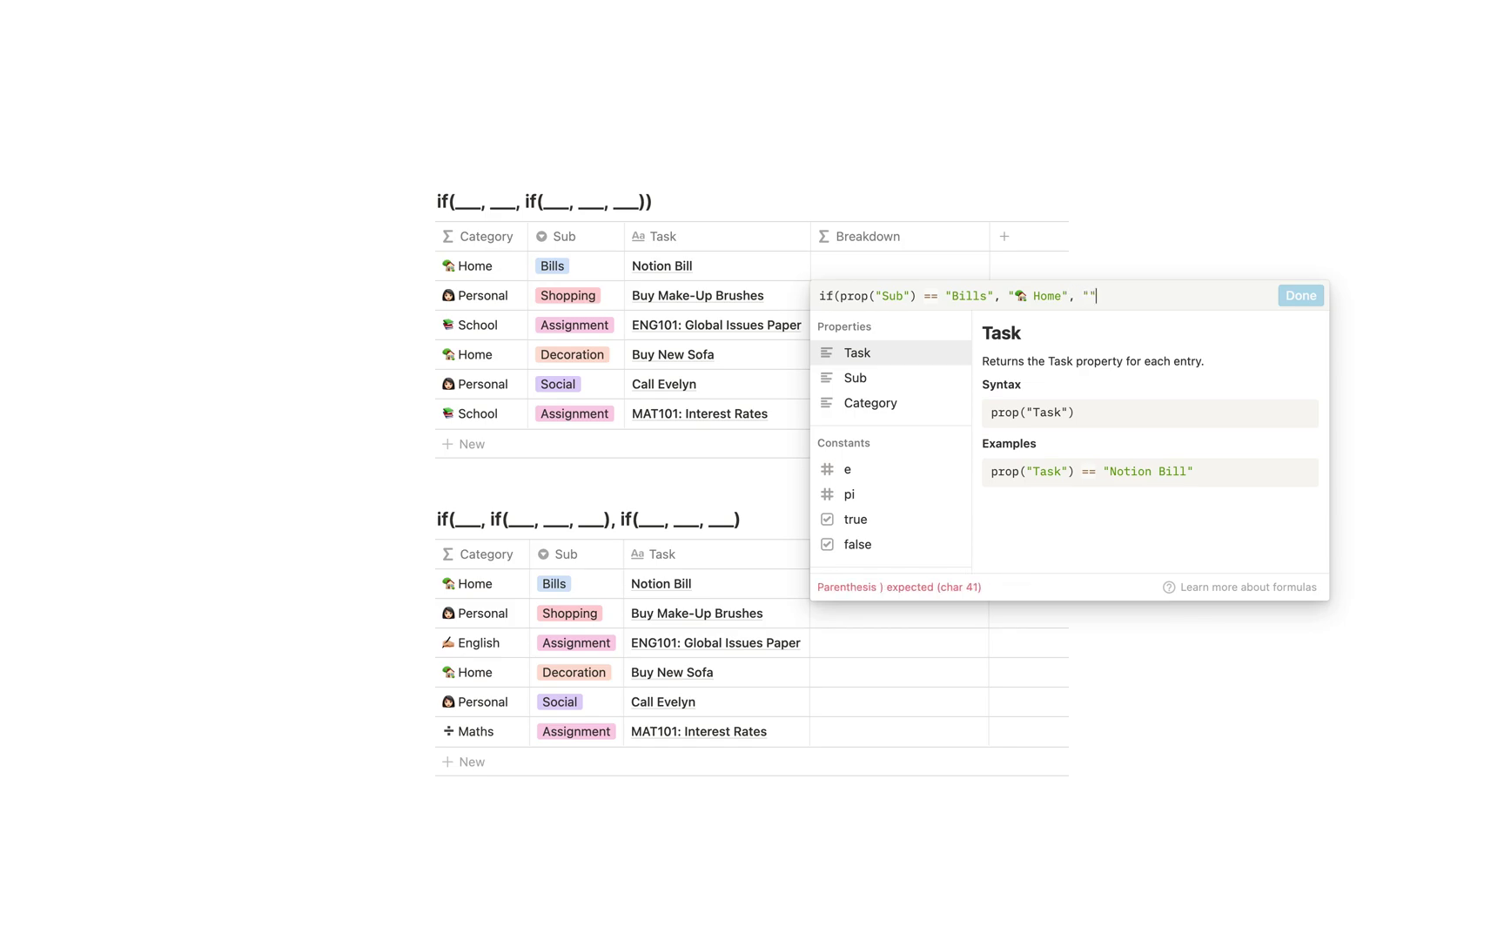
text())
key(super+Return)
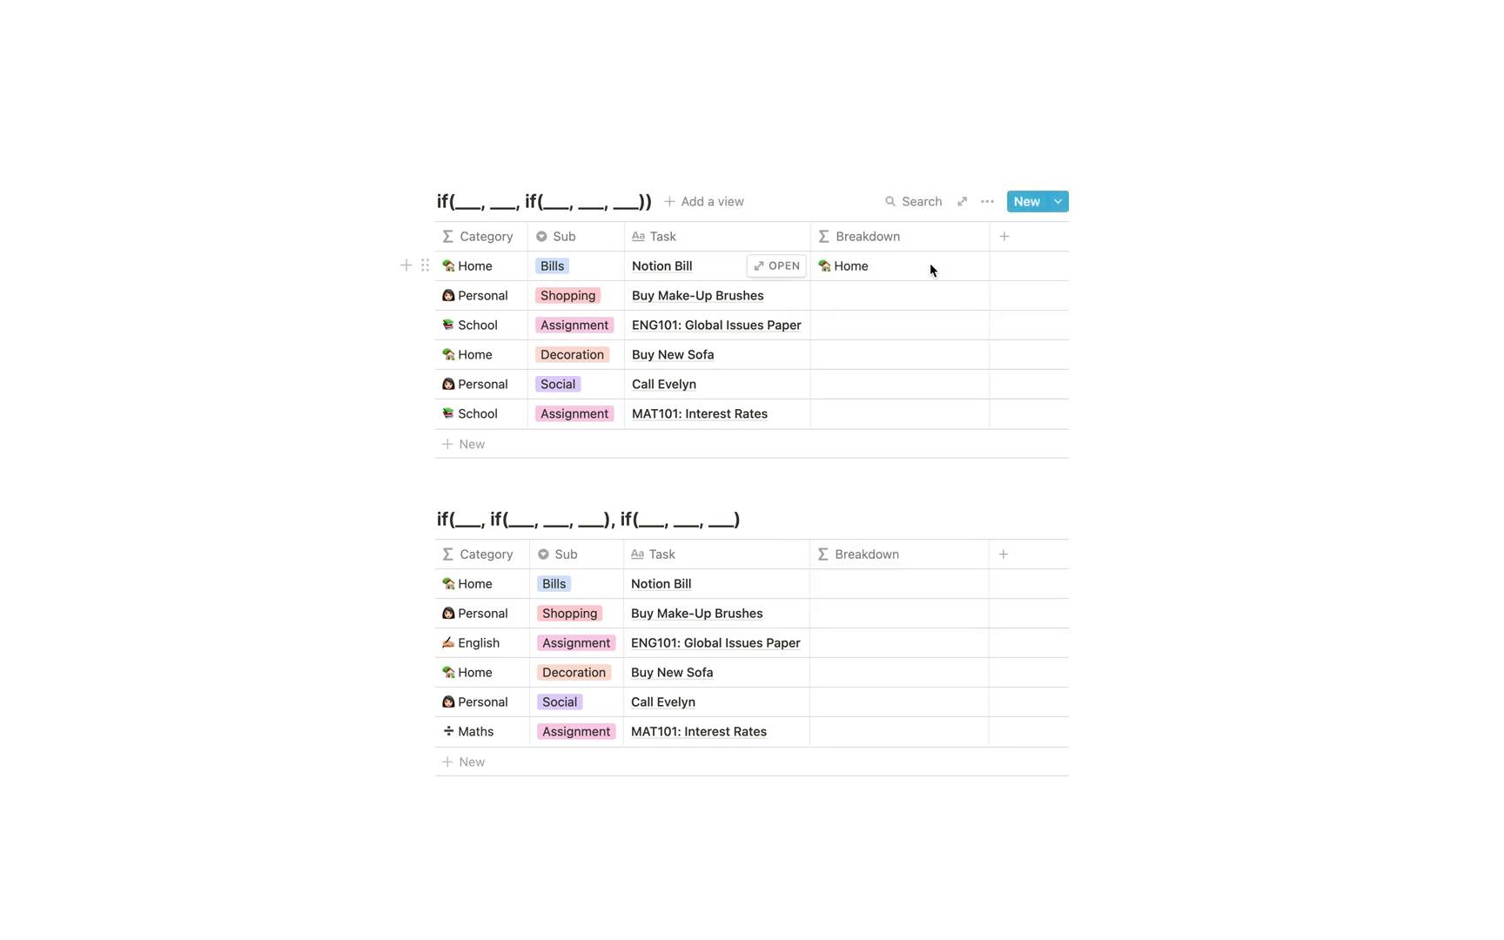
- Extend the Breakdown formula's condition with or prop("Sub") == "Decoration" after the "Bills" test
click(929, 262)
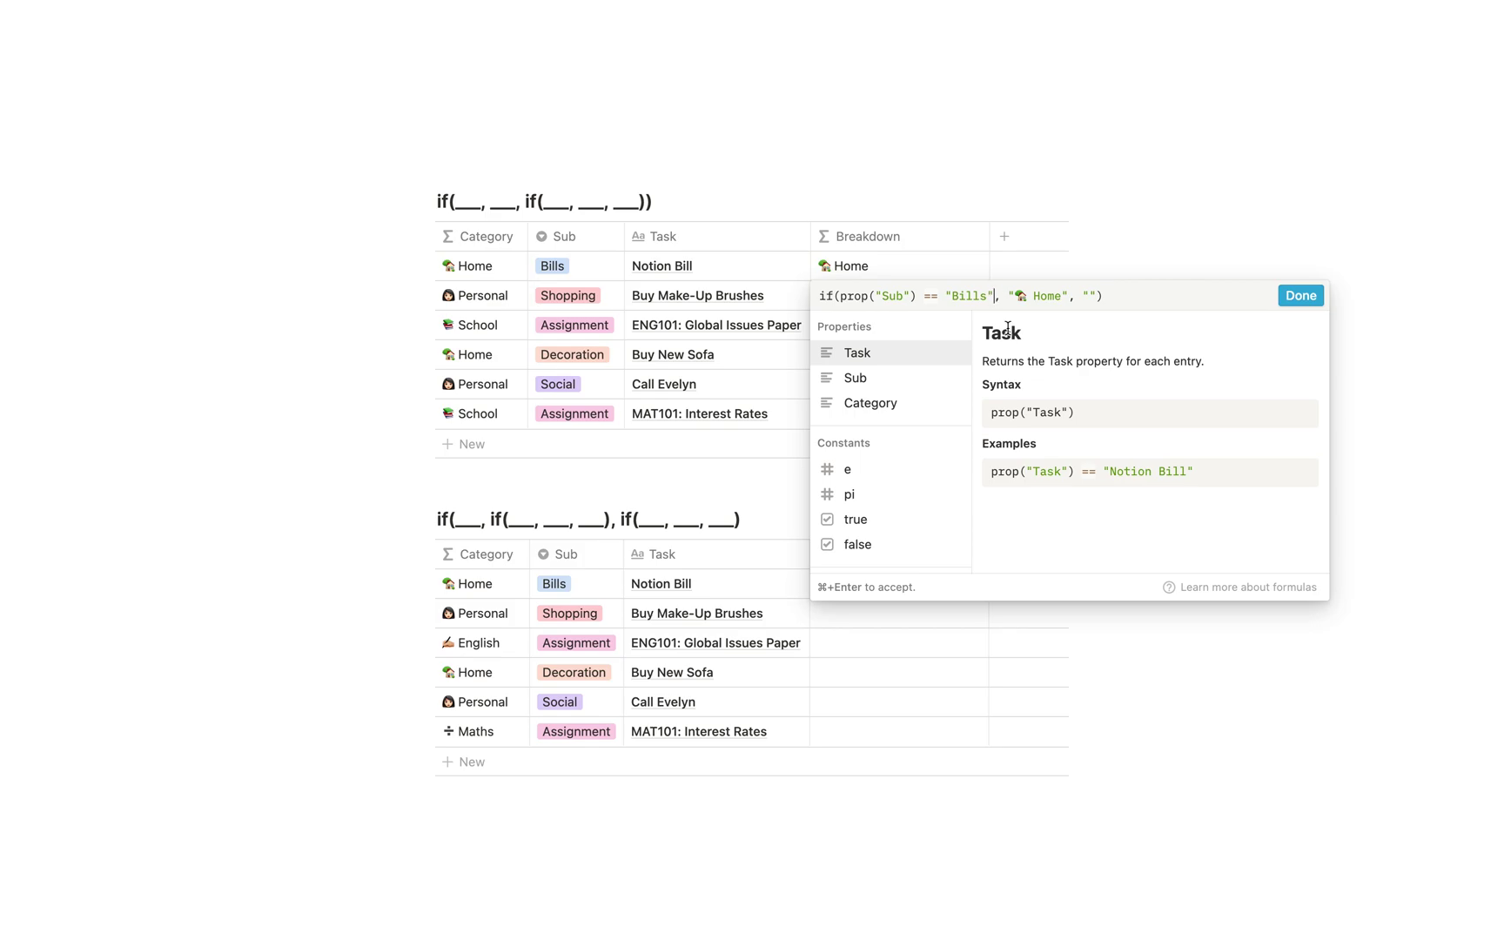
text(or prop(")
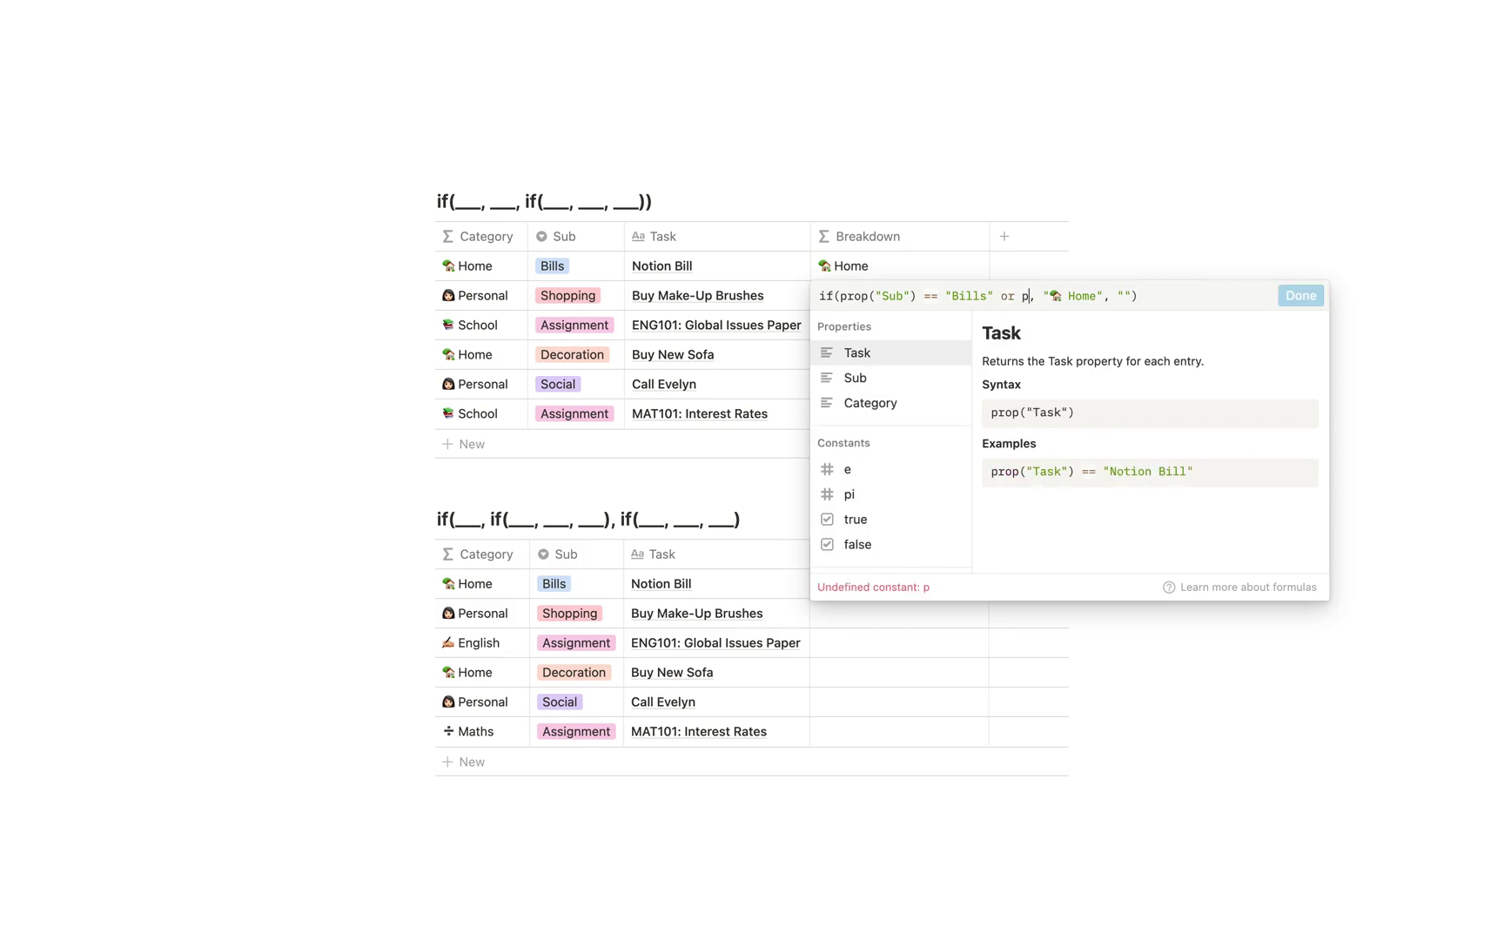
text(Sub") == )
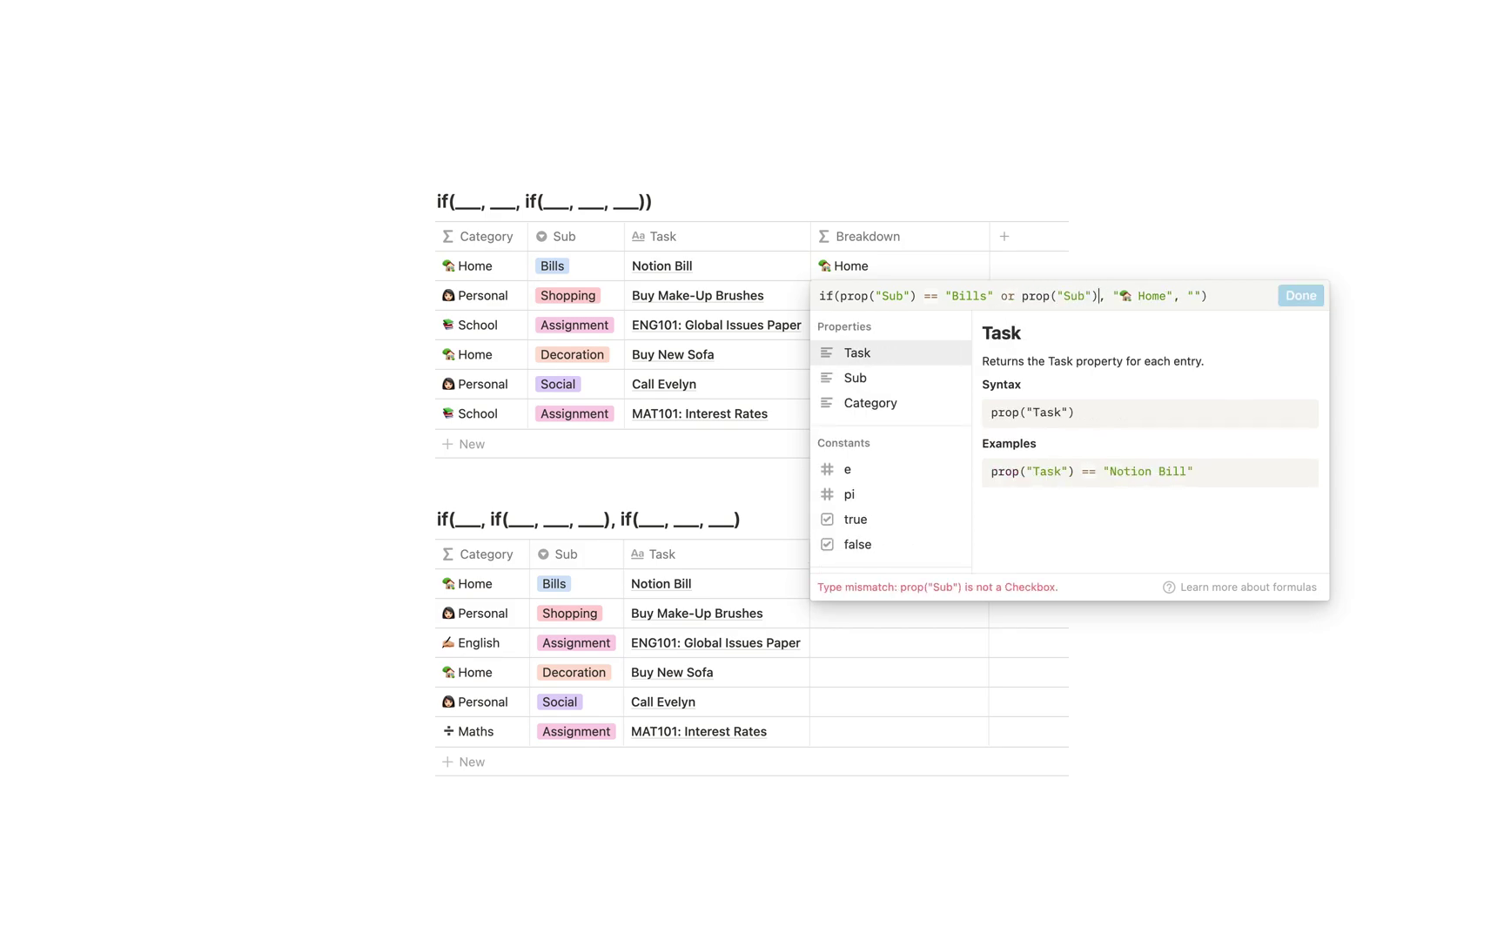
text("Decoratio)
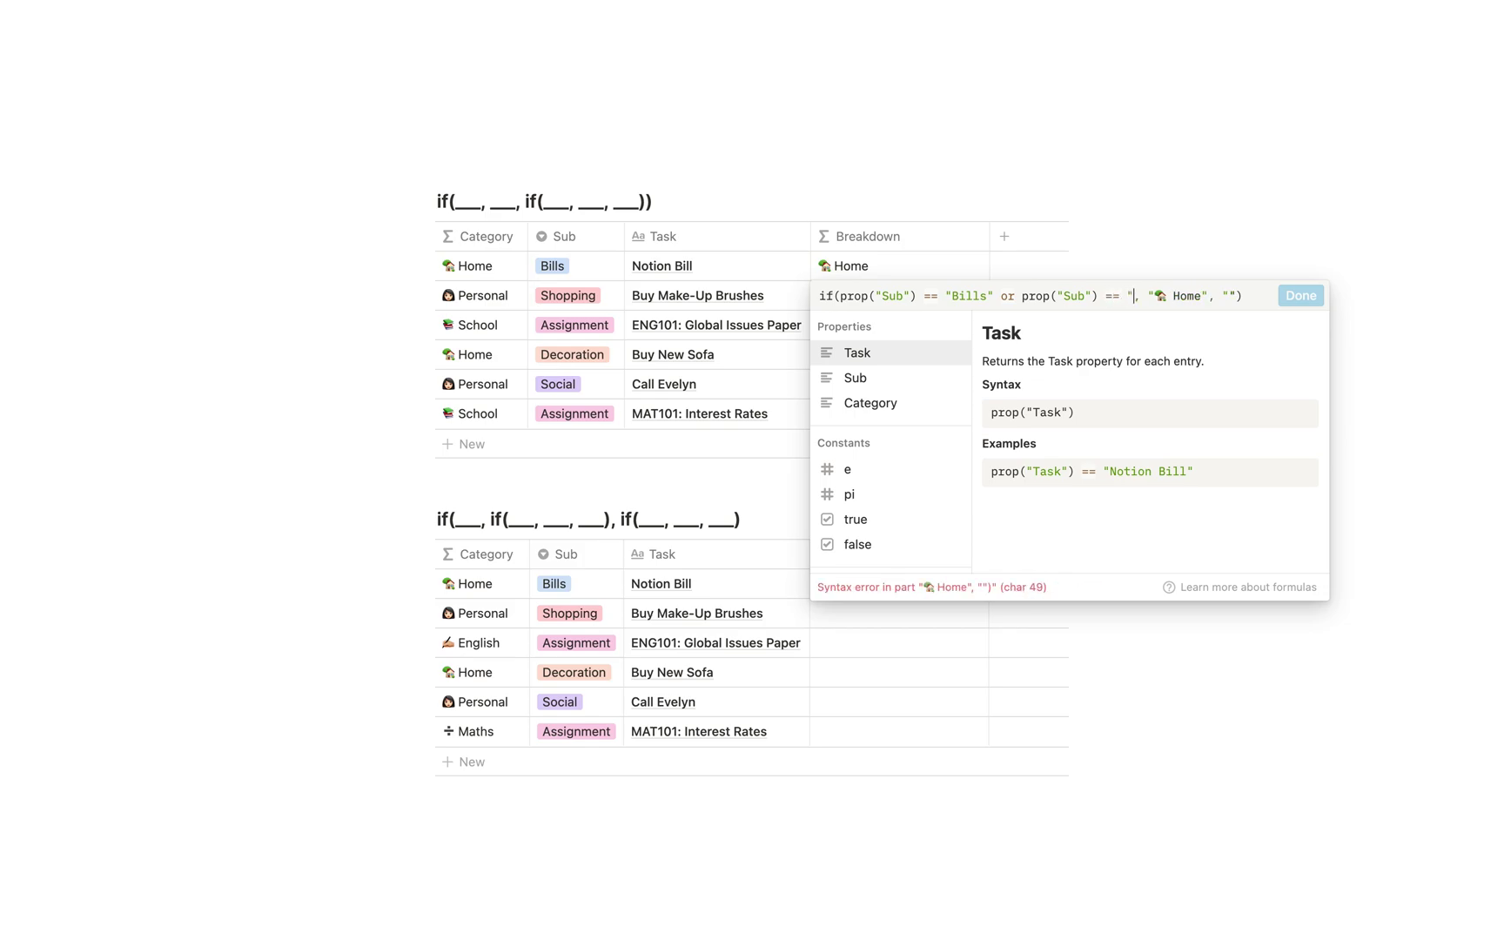
text(n")
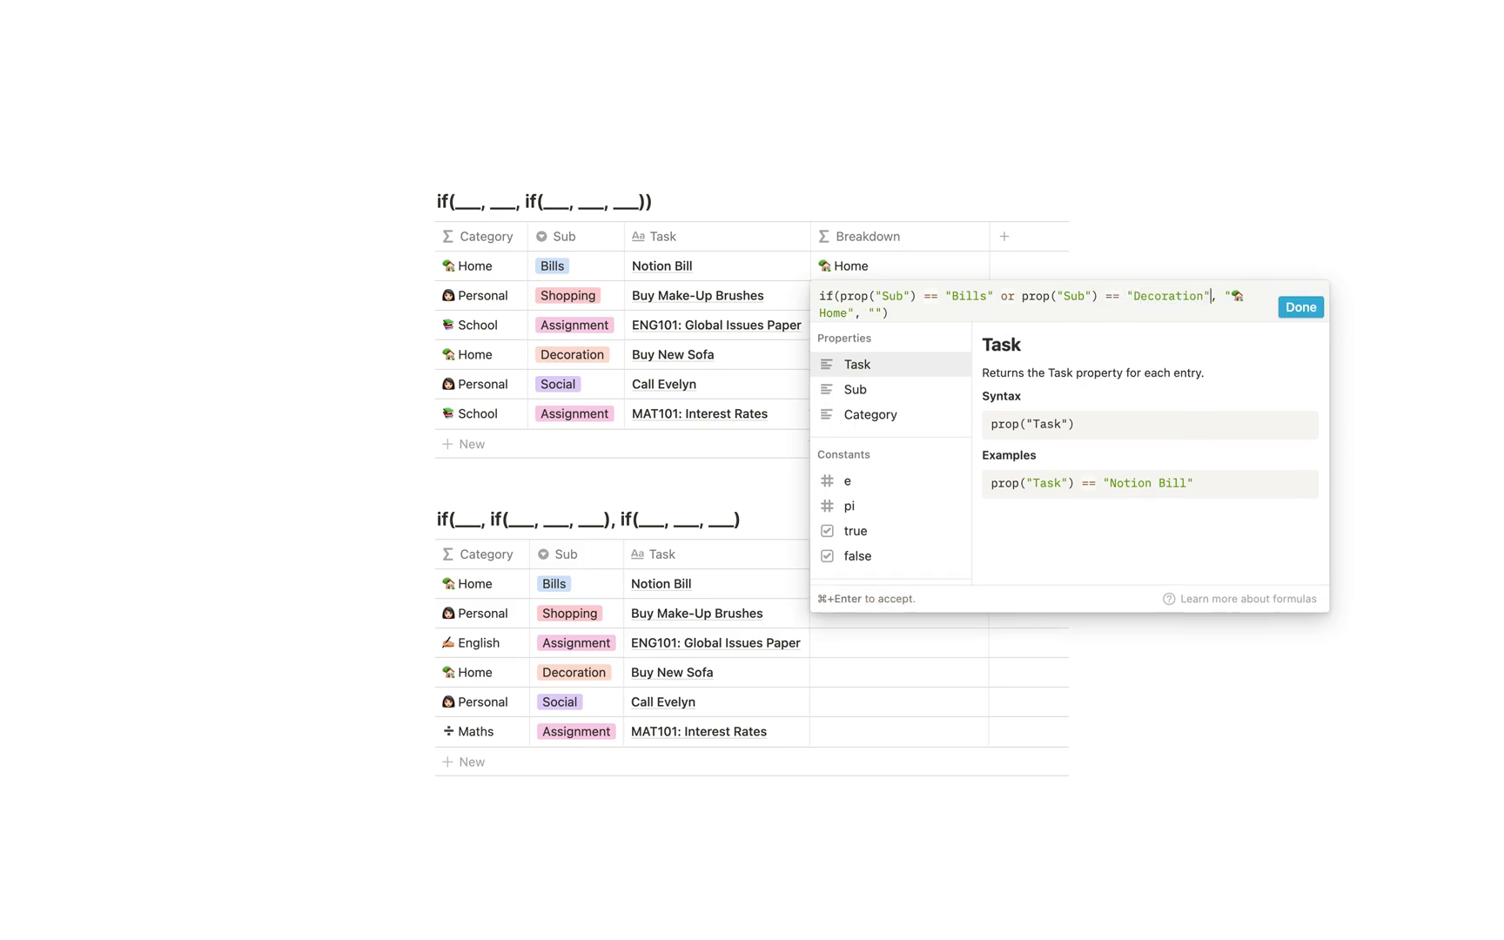
click(1301, 308)
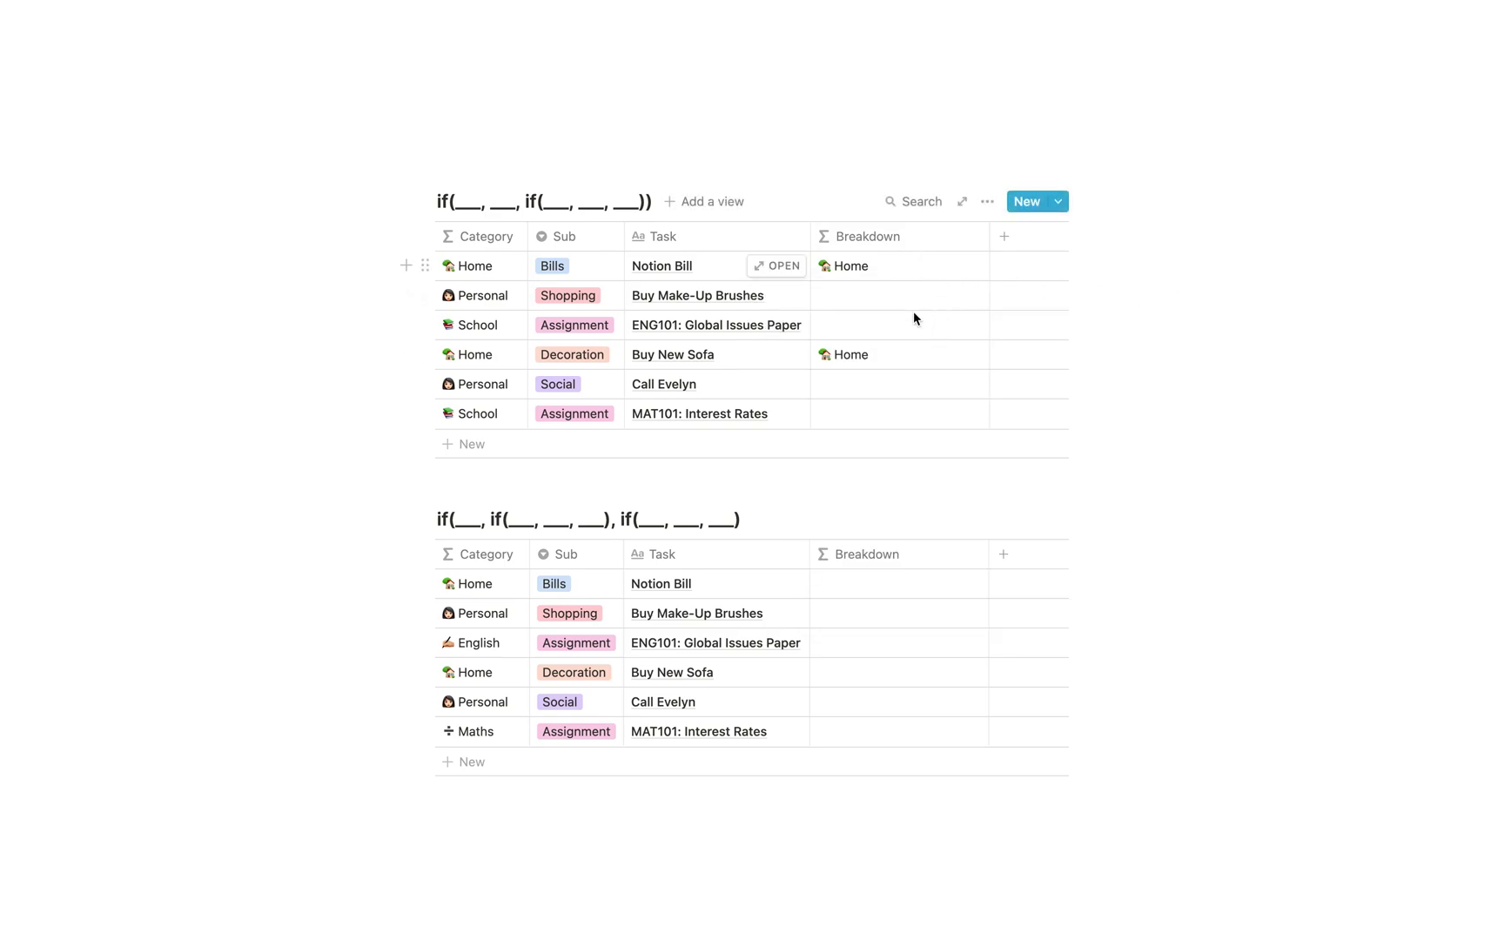
- Nest a copy of the "Bills" or "Decoration" if() as the third argument of the Breakdown formula and close its parentheses
click(879, 303)
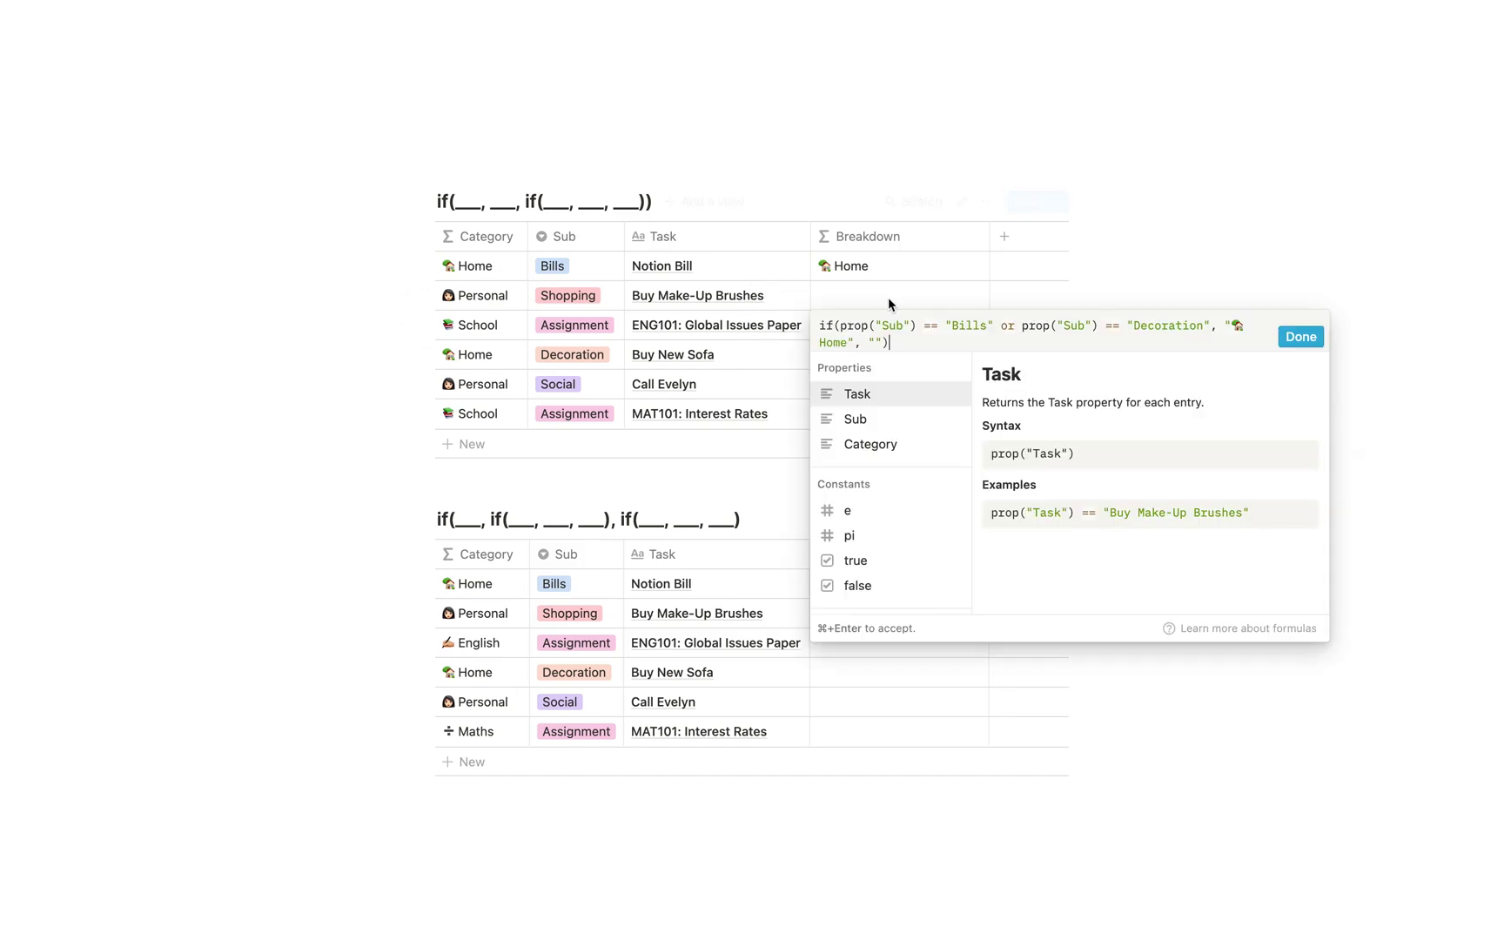
drag(859, 343, 815, 322)
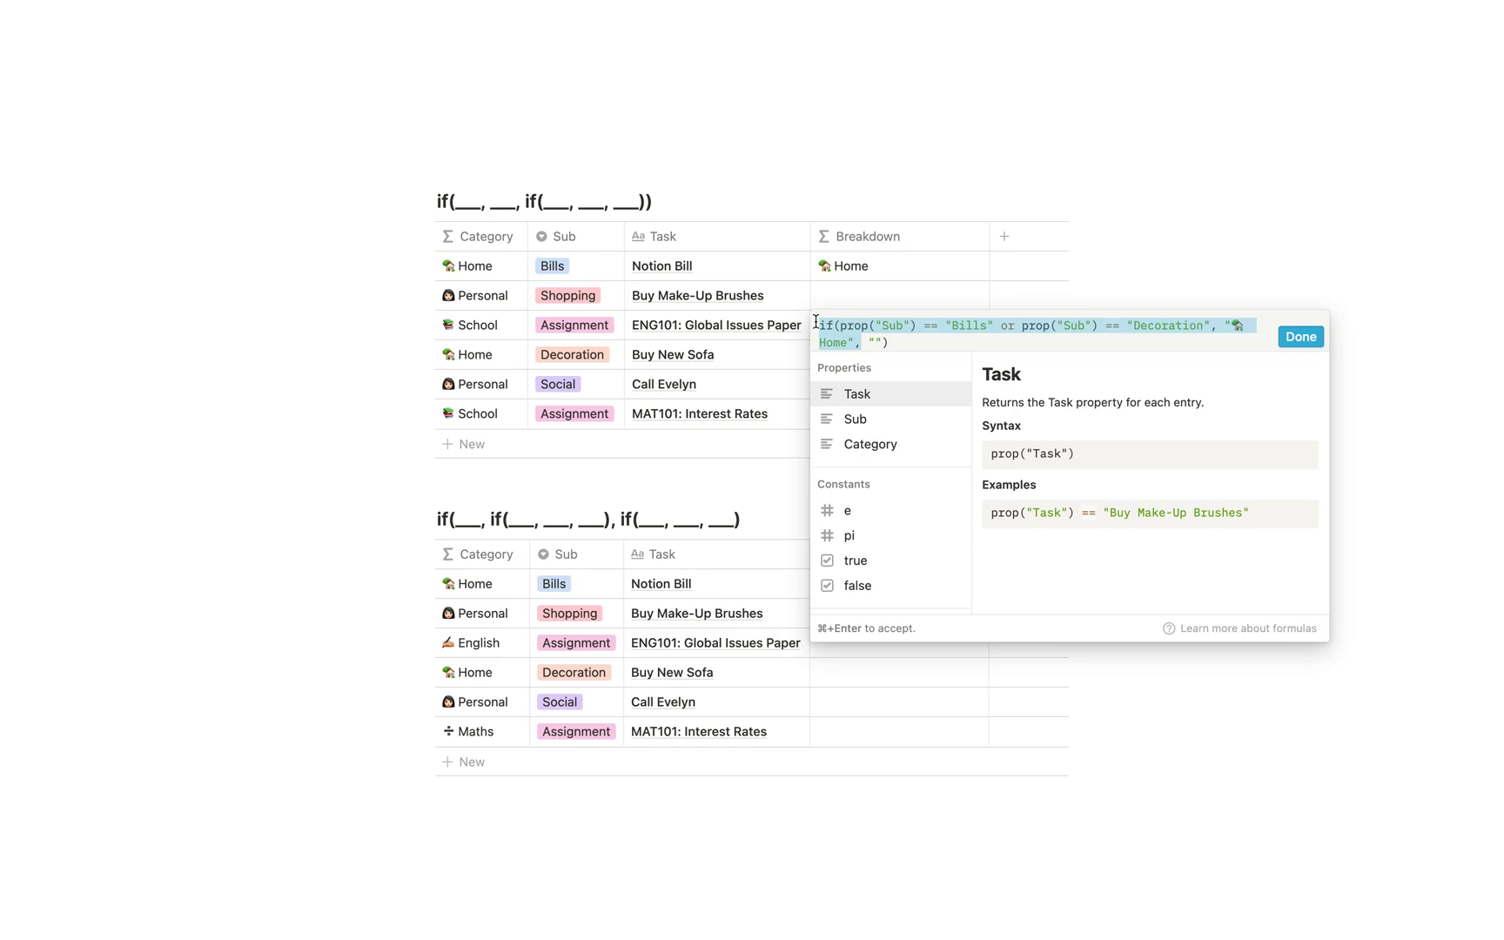
click(860, 343)
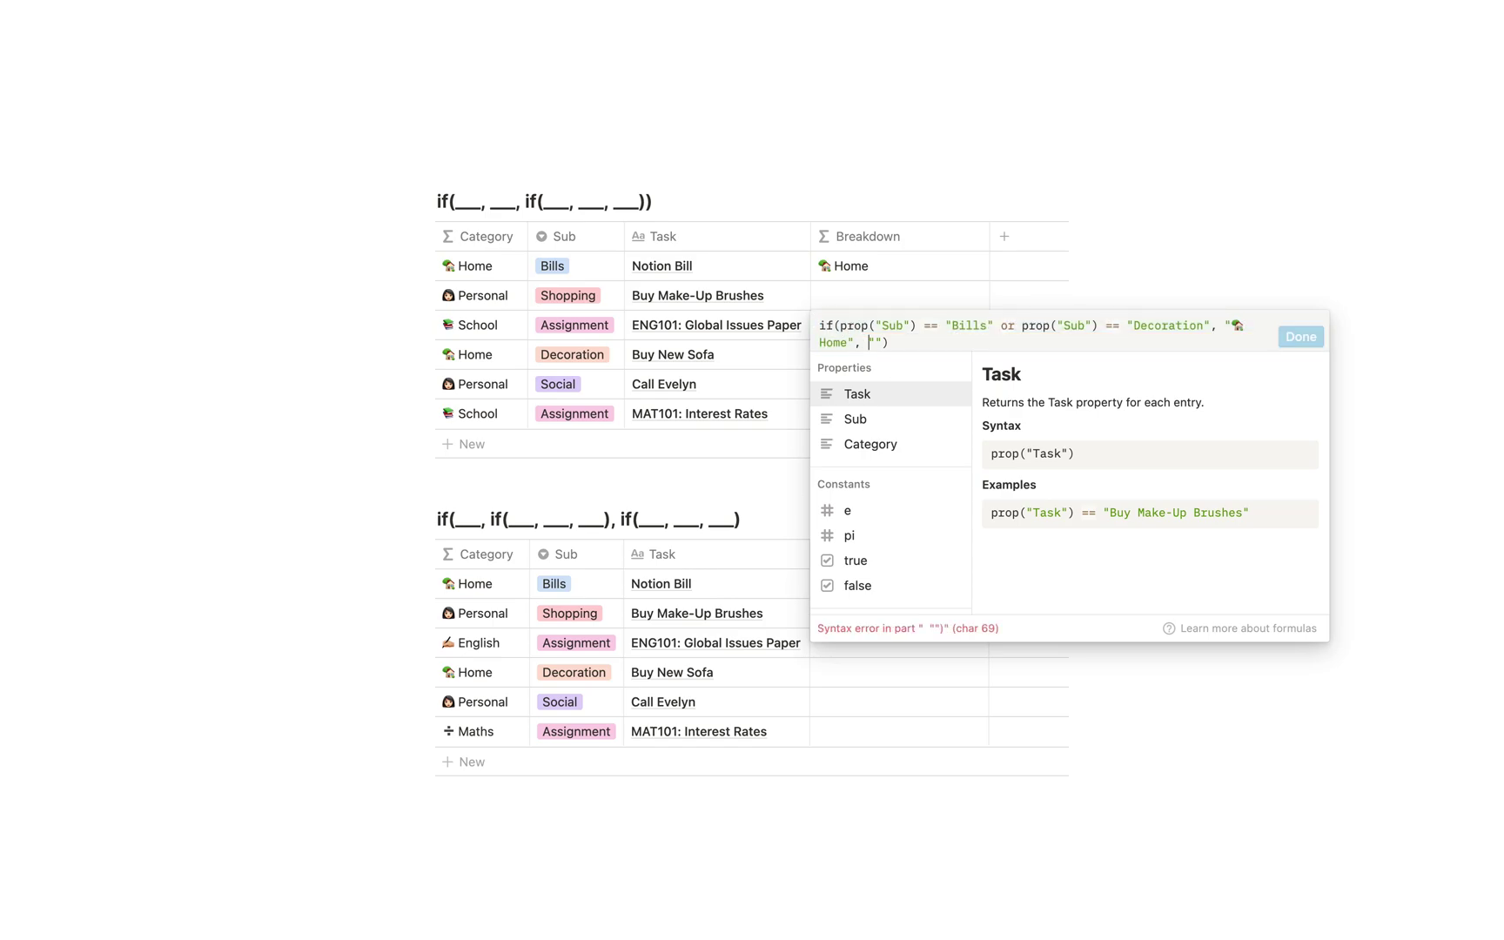
text(if(prop("Sub") == "Bills" or prop("Sub") == "Decoration", "🏡 Home",)
click(935, 359)
text())
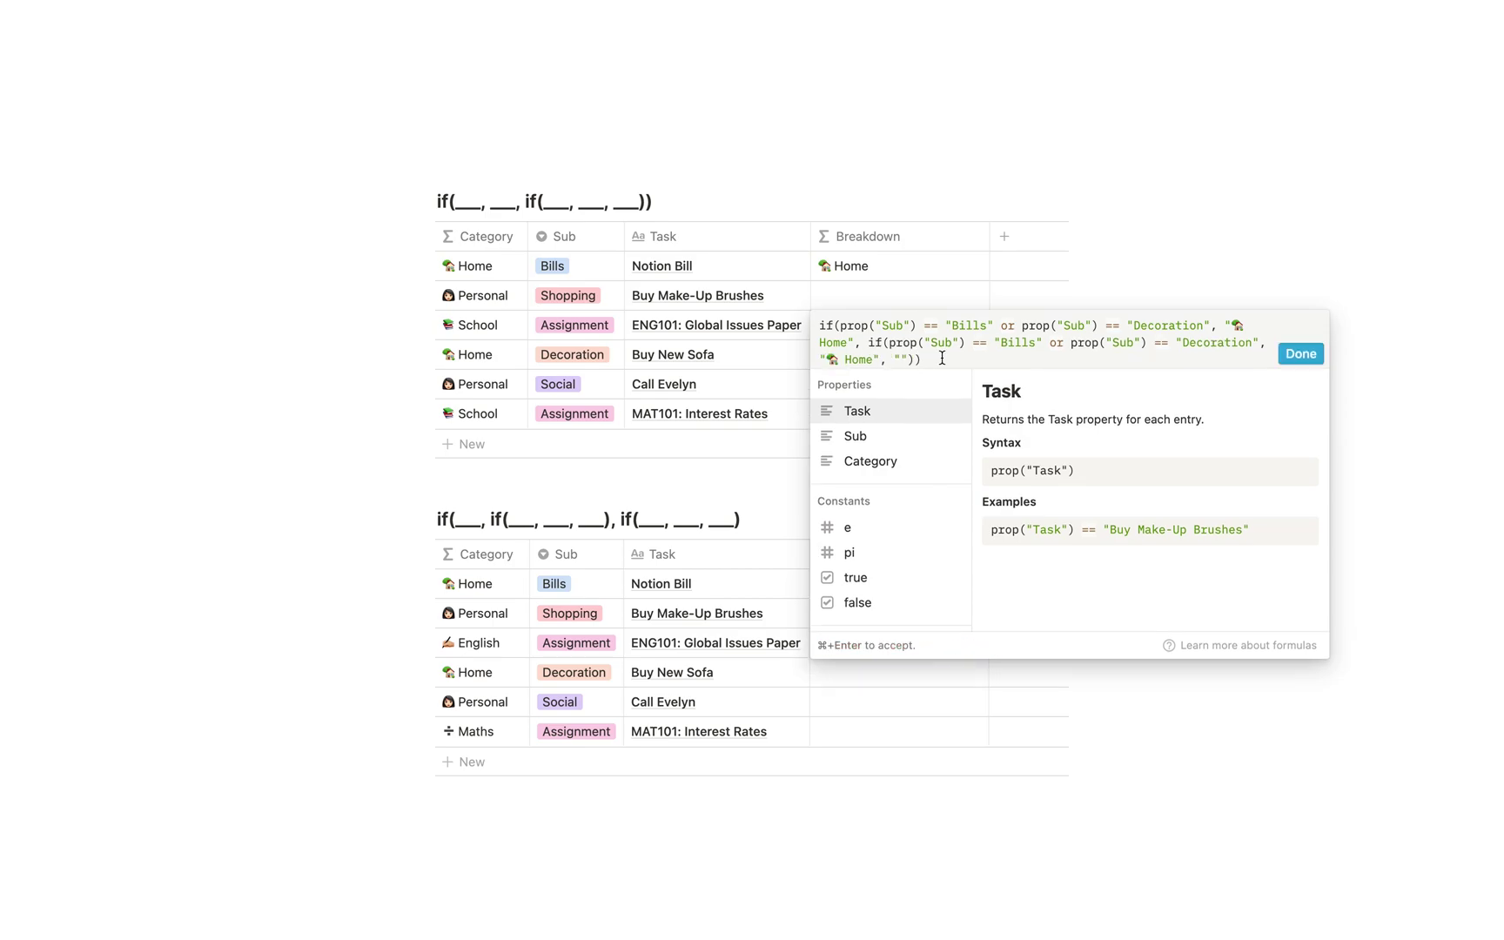
- Change the nested if() condition to test Sub for "Shopping" or "Social"
double_click(1013, 341)
text(Shopping)
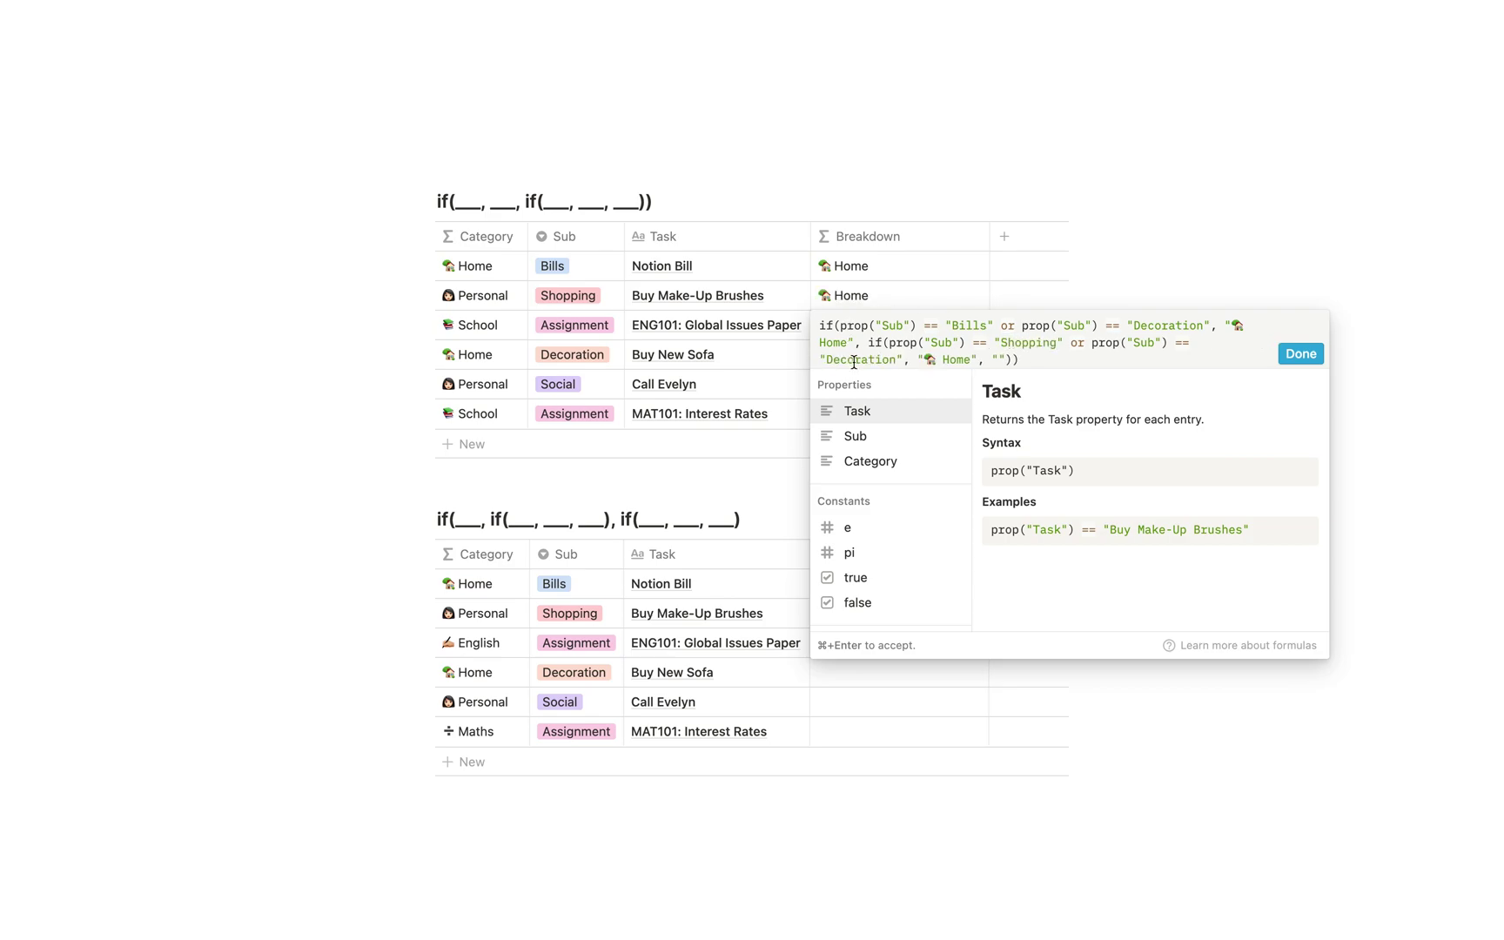
double_click(853, 361)
text(Social)
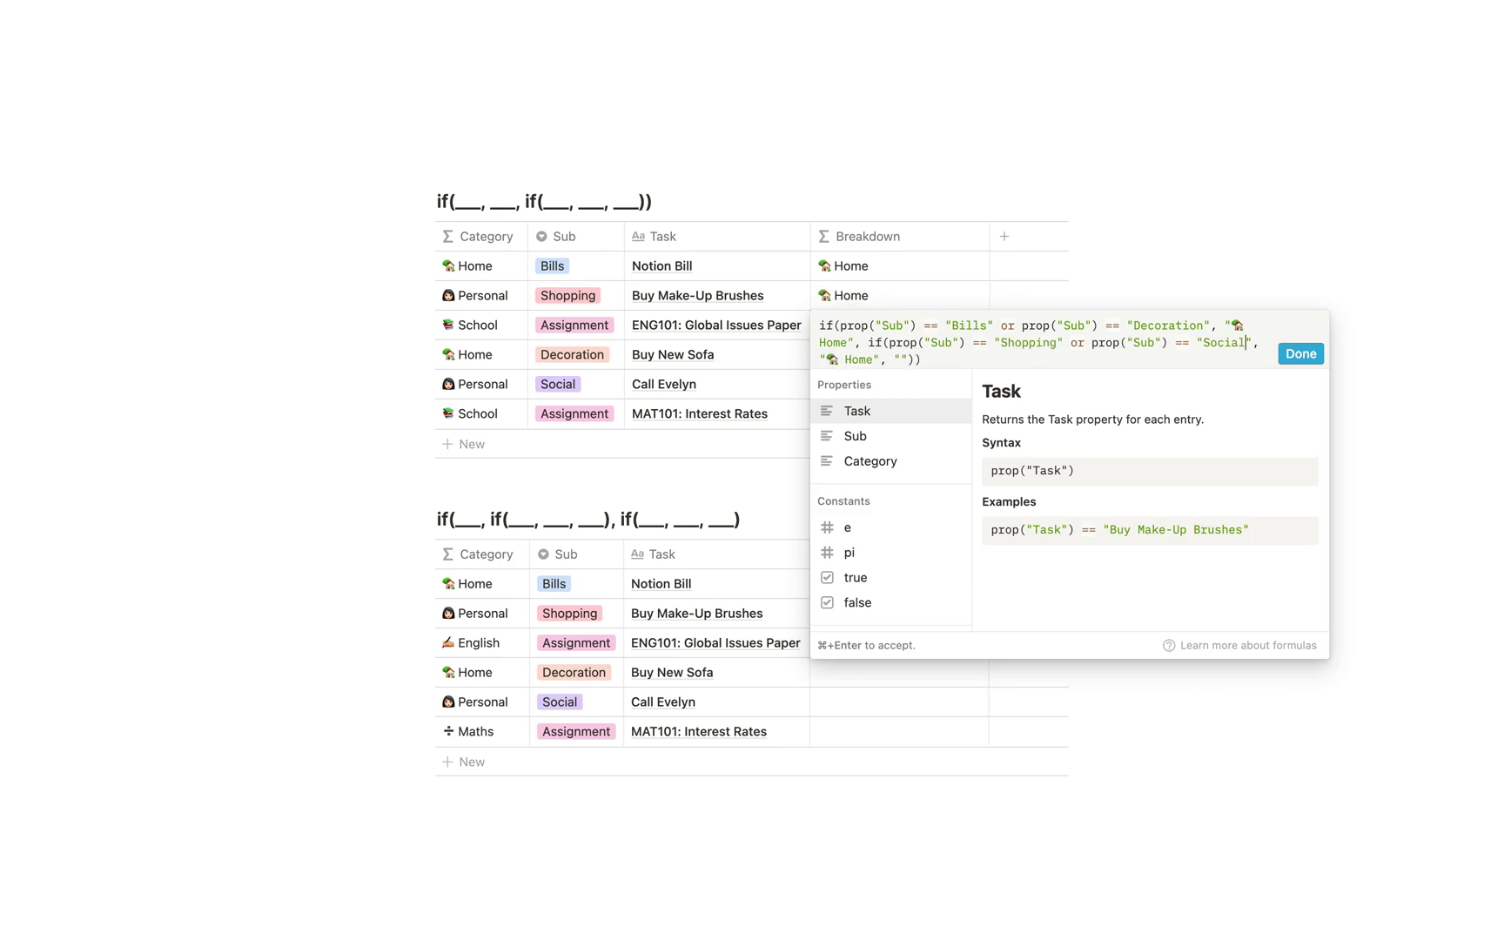
- Replace the nested if() result with the dark-haired woman emoji and the text Personal, and apply the formula
double_click(850, 358)
key(BackSpace)
key(BackSpace)
key(BackSpace)
key(ctrl+super+space)
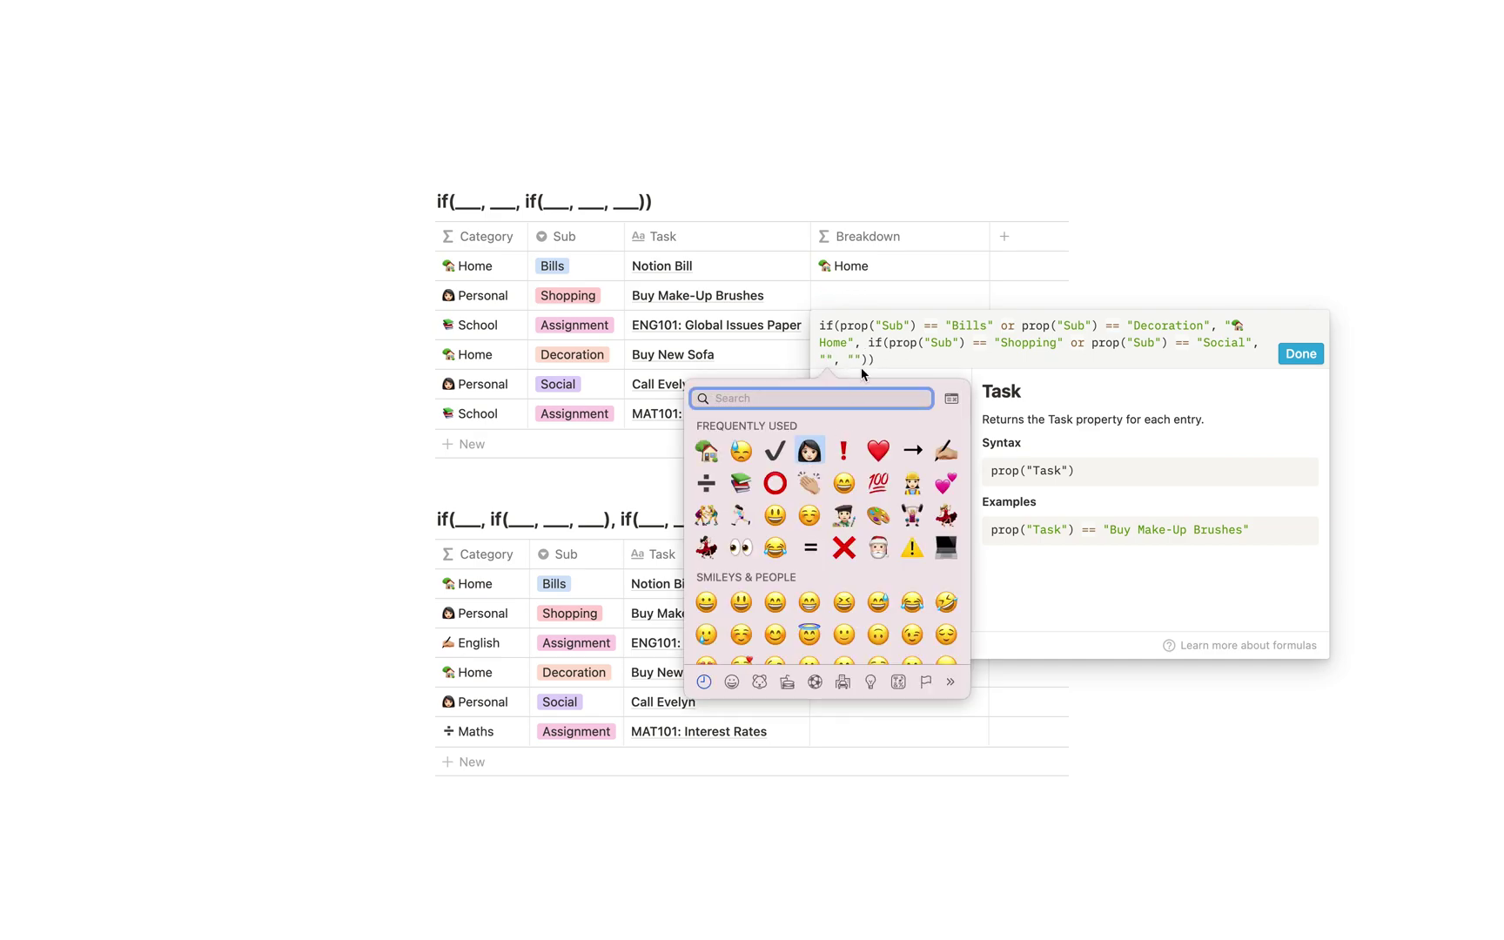
click(809, 450)
text(Personal)
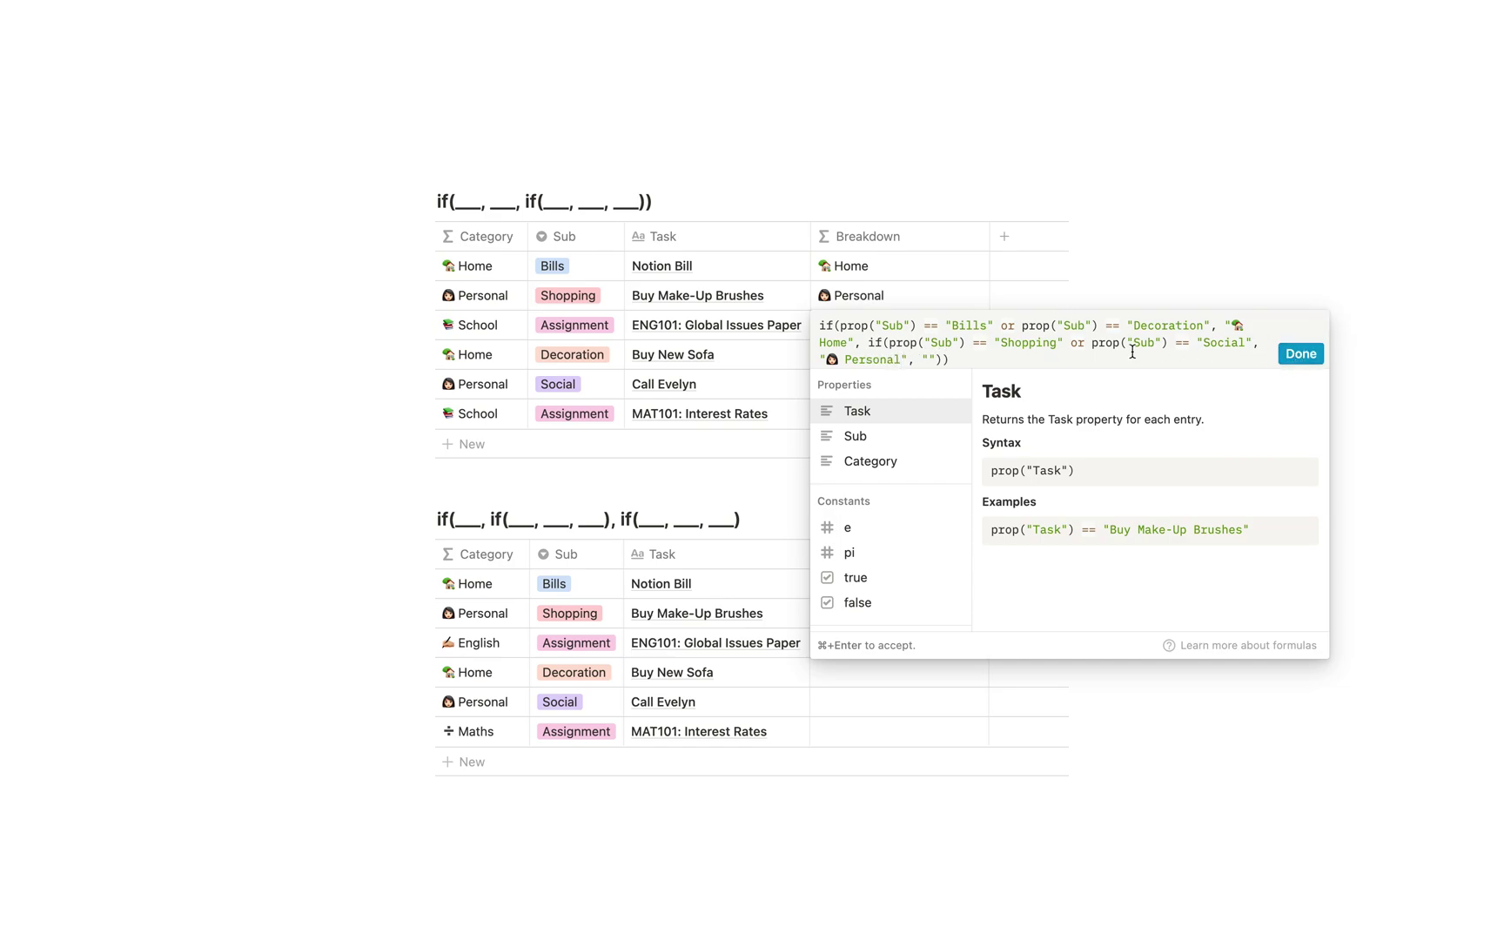
click(1288, 354)
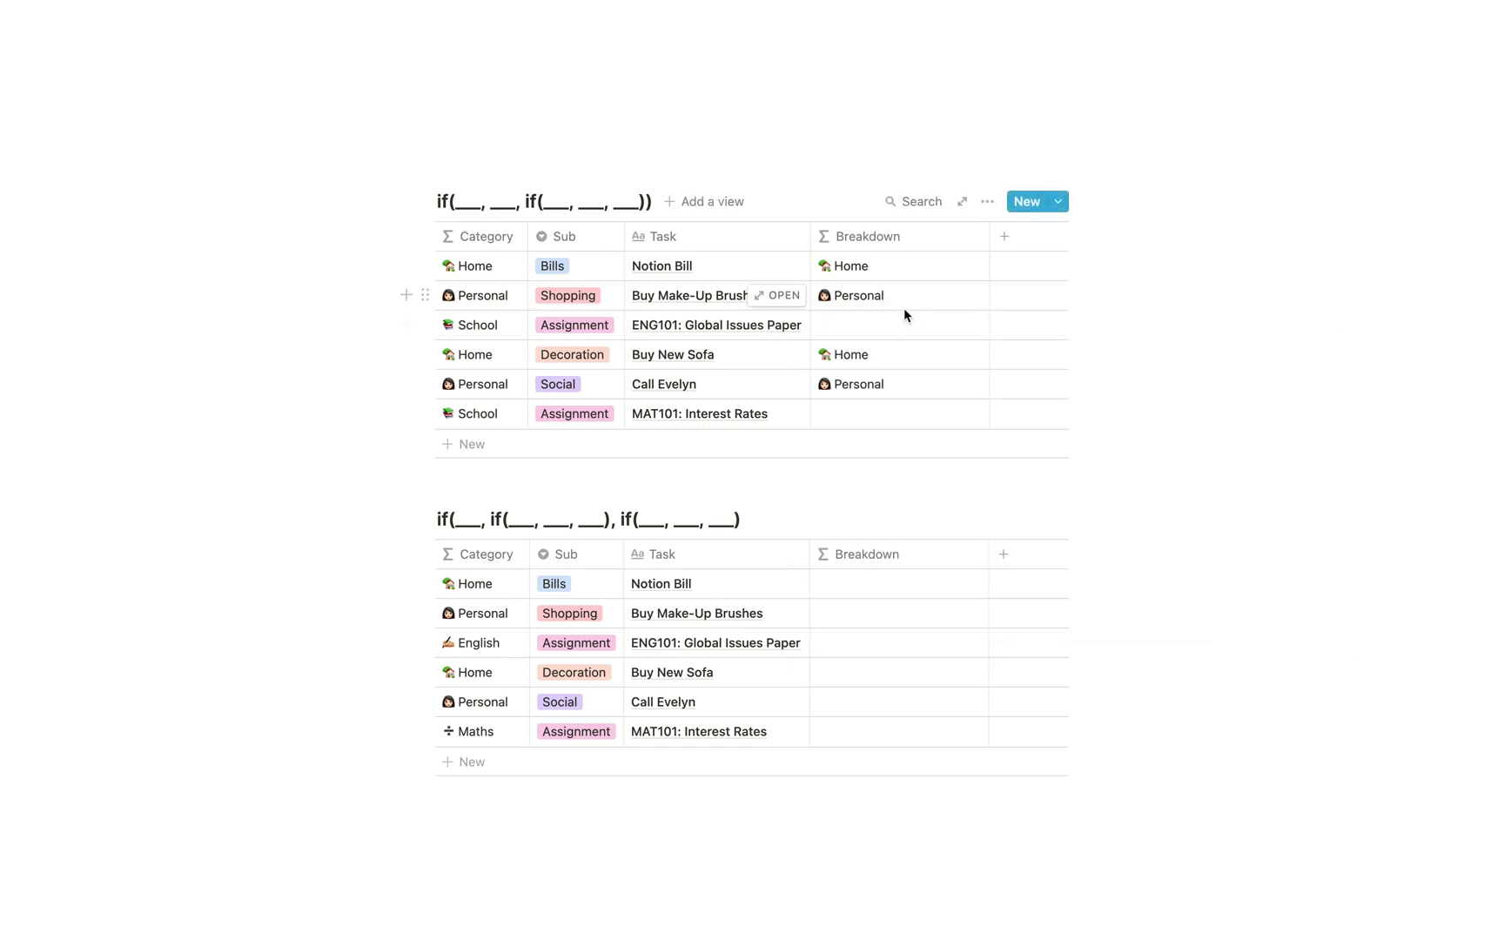
- Nest if(prop("Sub") == "Assignment", "📚 School", "") as the last argument of the "Personal" if() and apply the formula
click(863, 324)
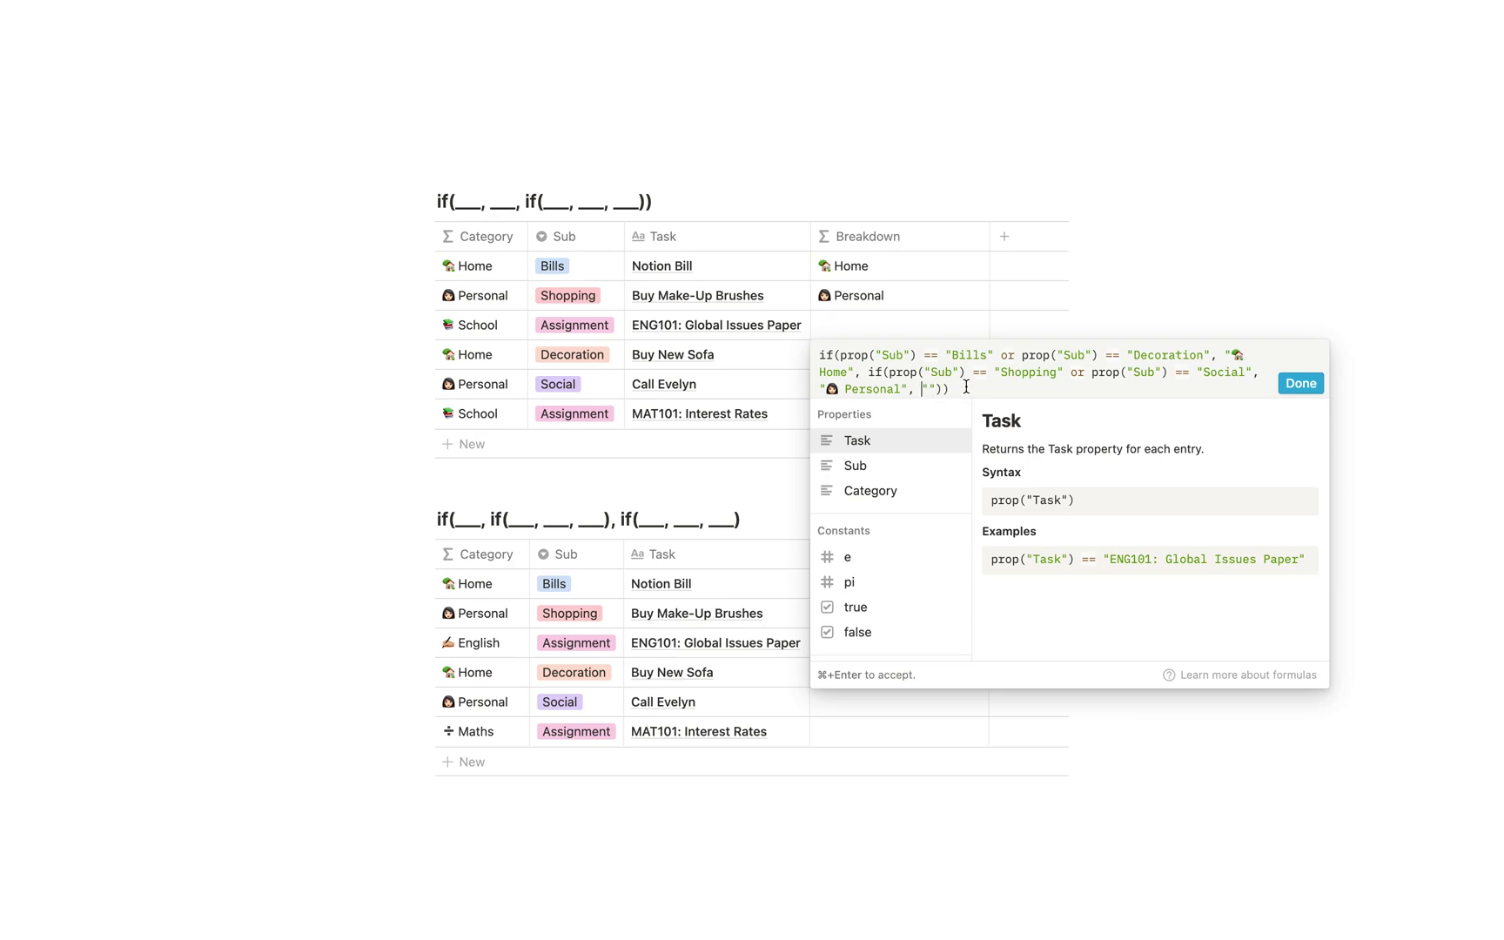
text(if(prop("S)
text(ub)
text(") == ")
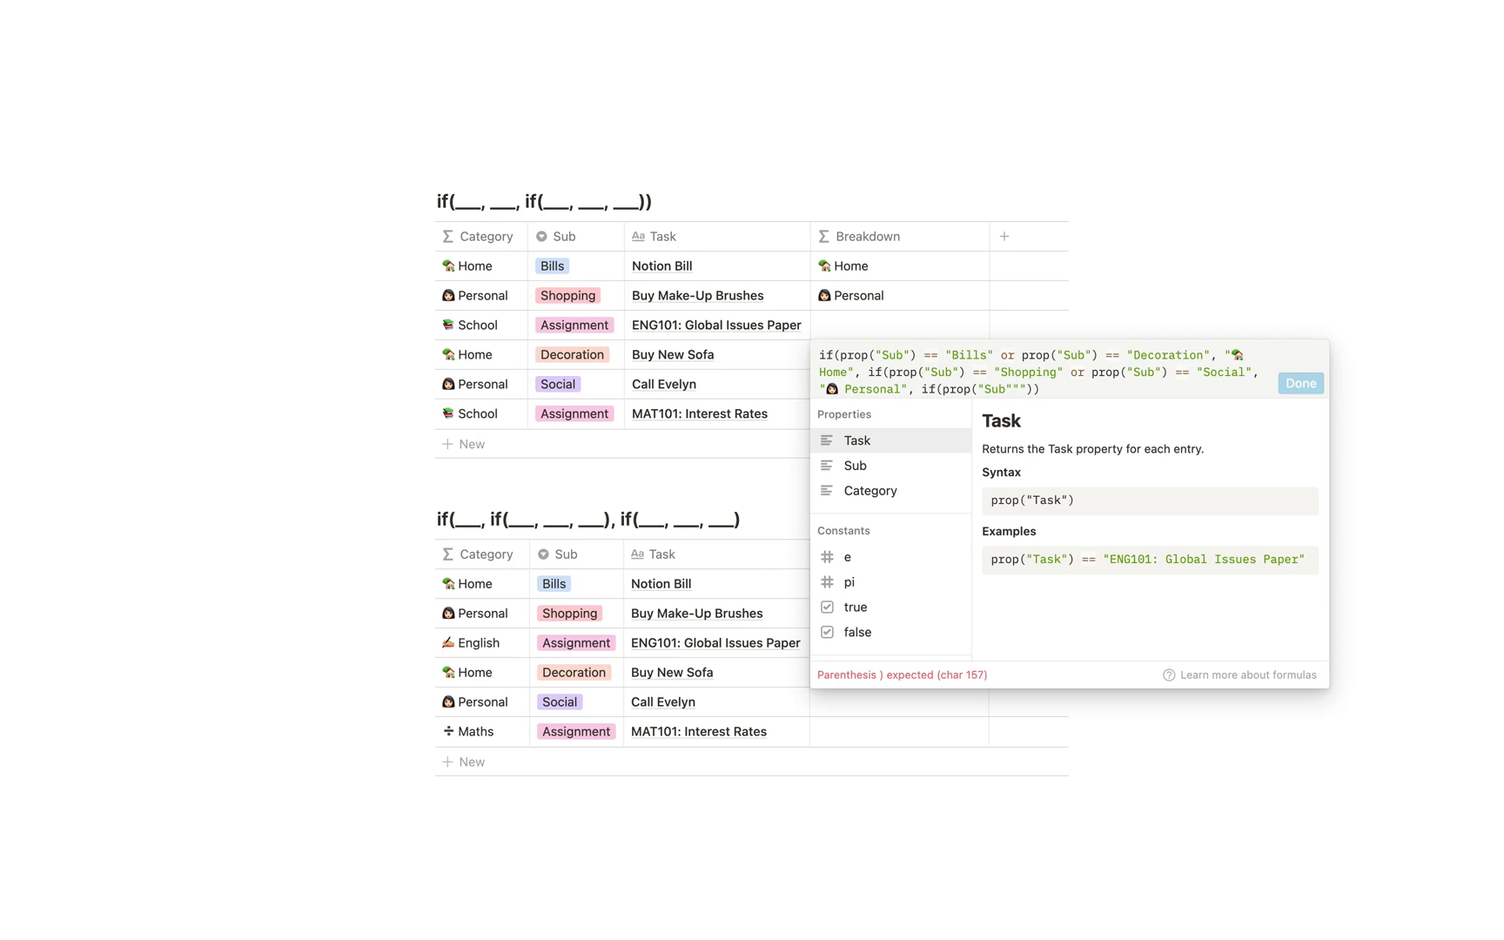
text(Assignment", ")
key(ctrl+super+space)
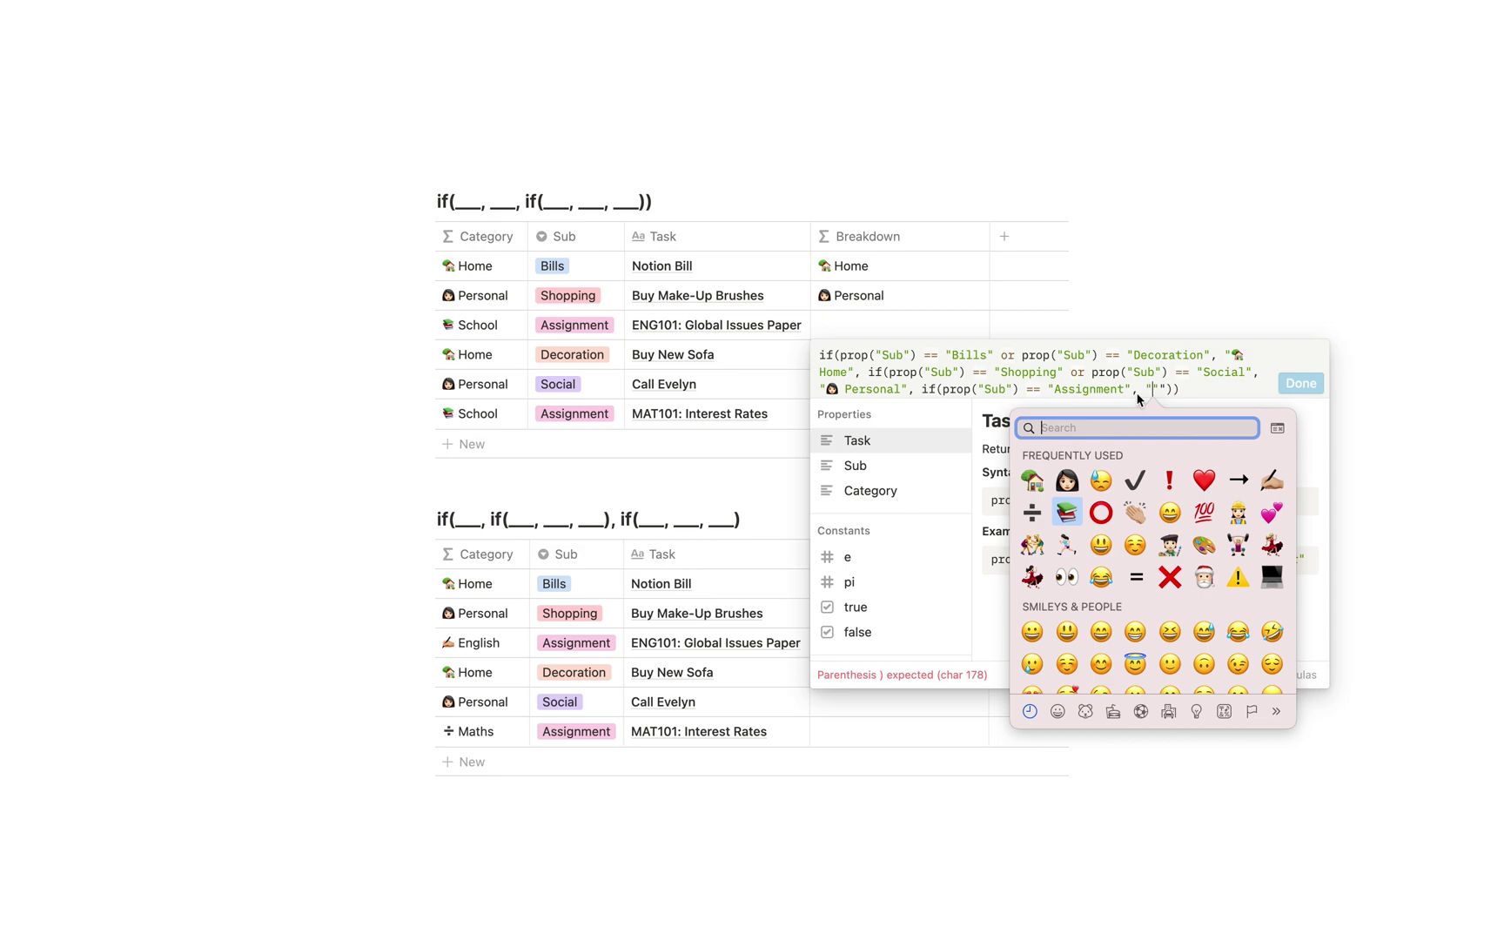
key(Return)
text(School", "")
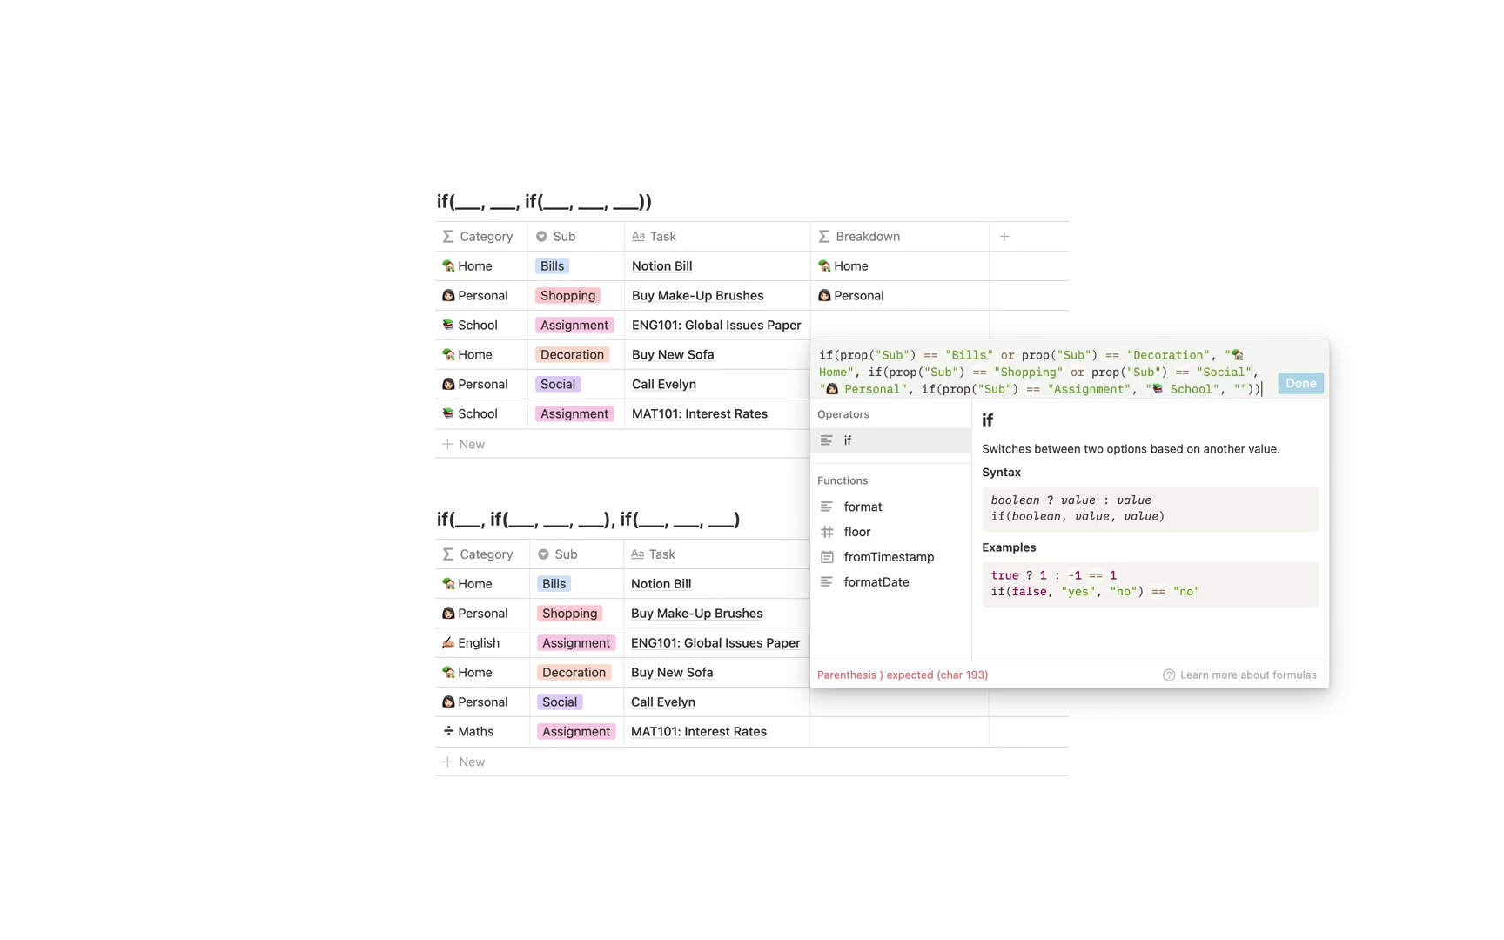
text())
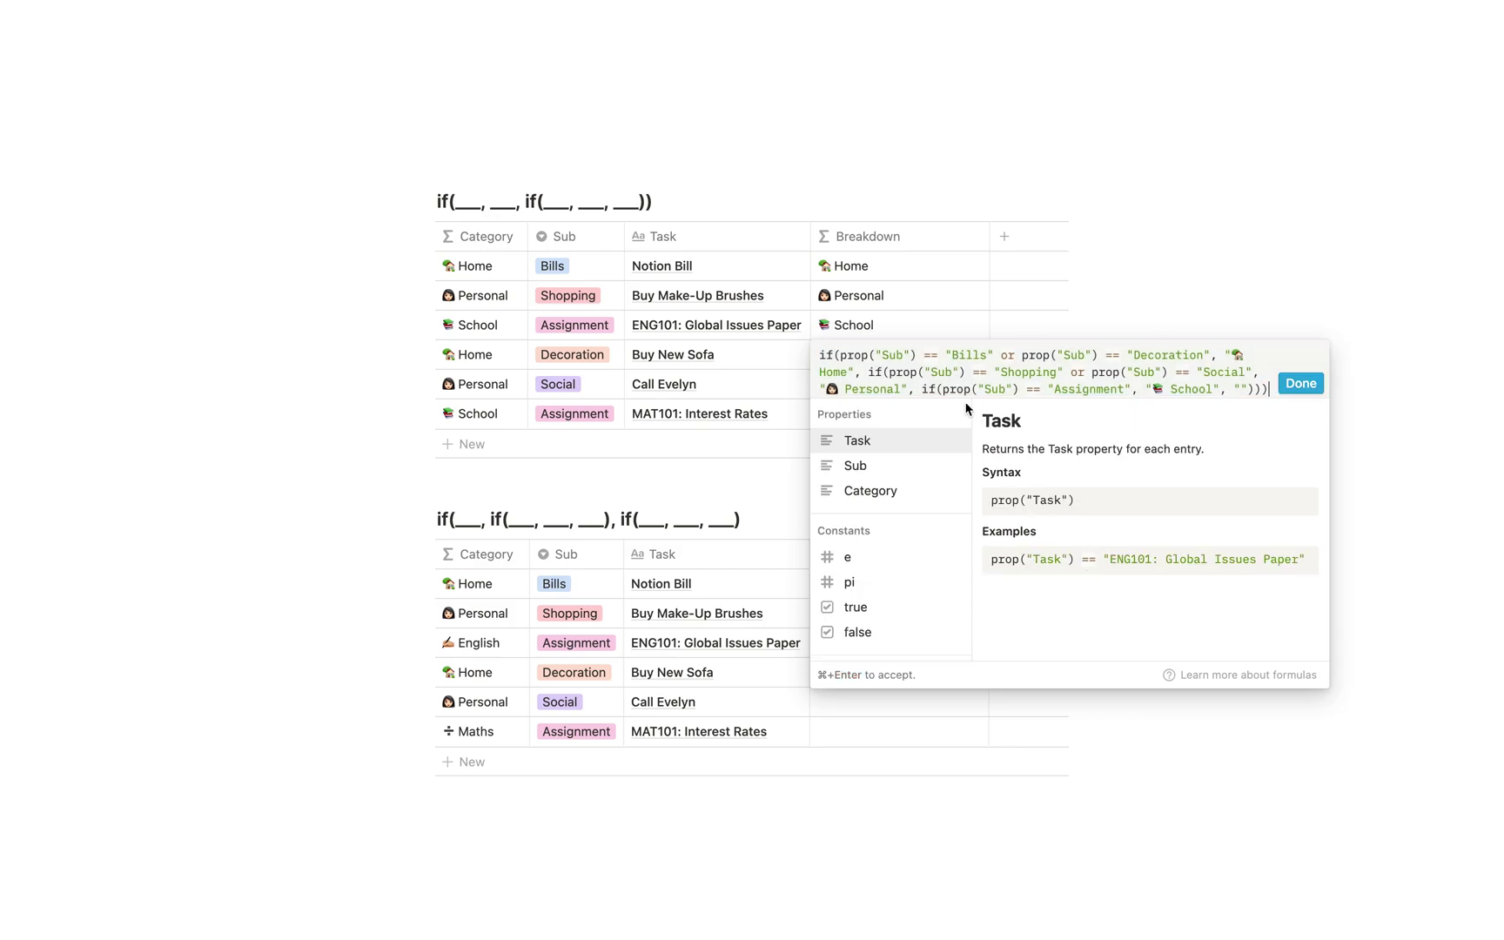
click(1300, 383)
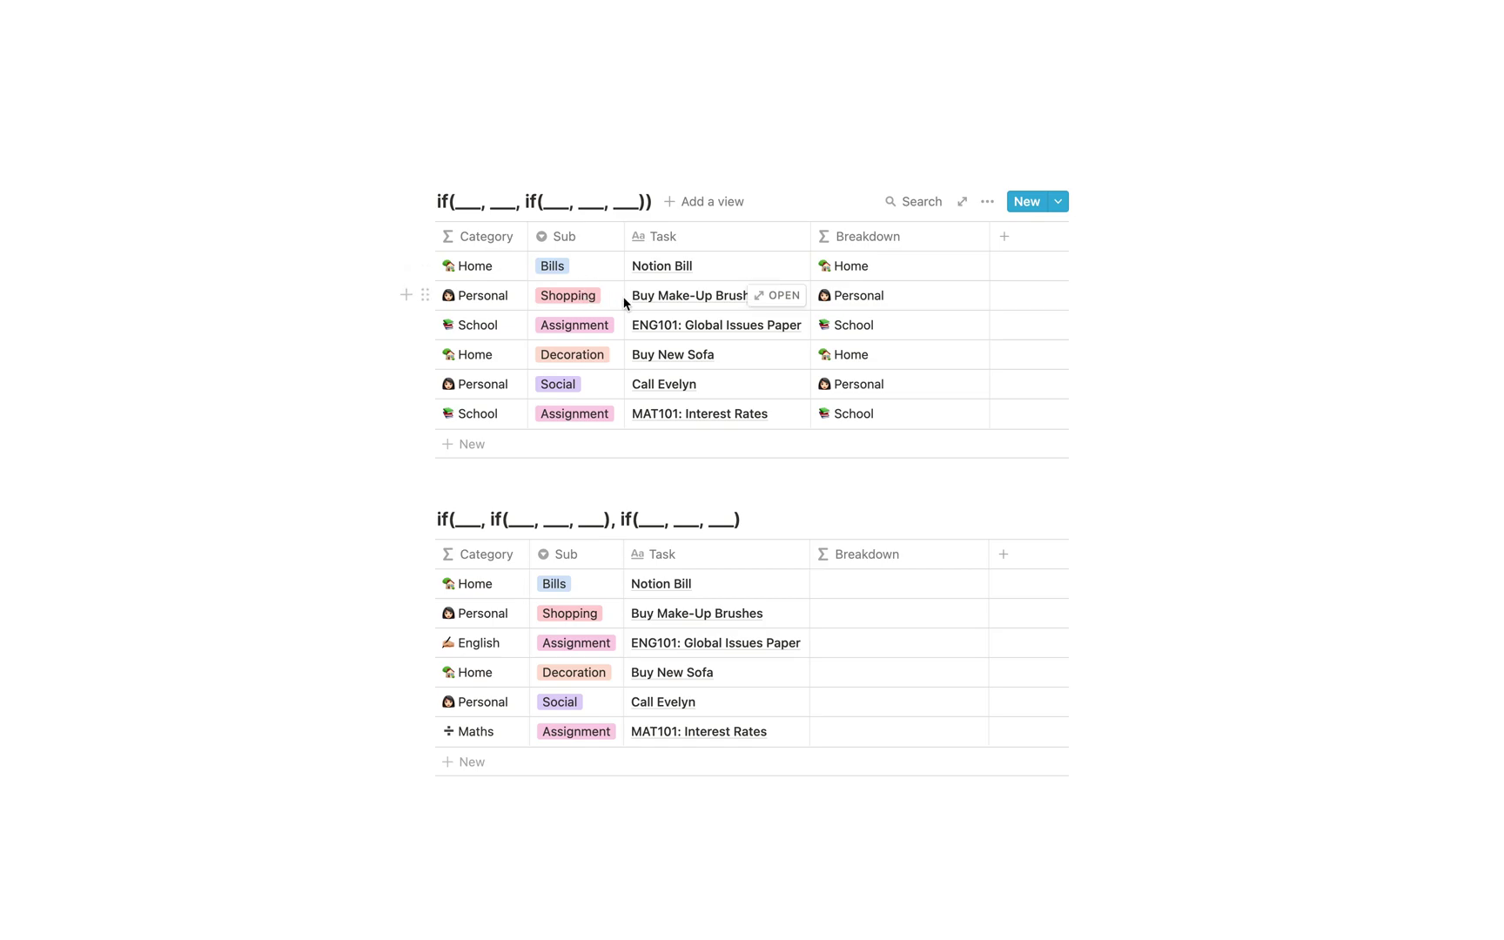
- Copy the whole Breakdown formula into the empty Breakdown column of the if(__, if(__, __, __), if(__, __, __) table
click(861, 583)
click(907, 265)
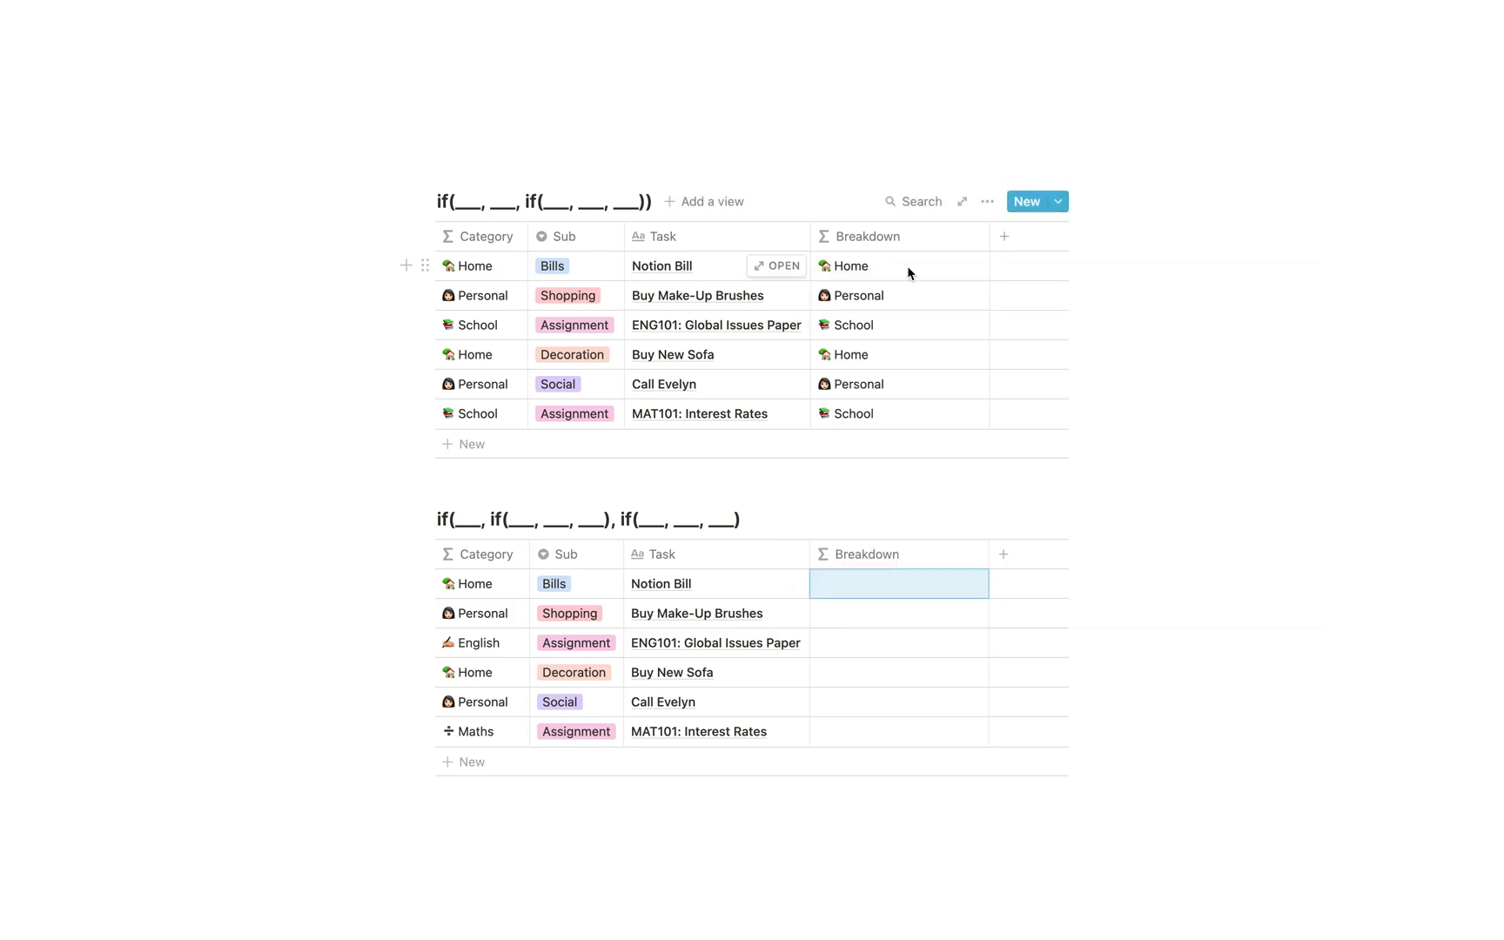
click(906, 266)
key(super+a)
key(super+c)
click(740, 468)
click(917, 596)
key(super+v)
click(1299, 322)
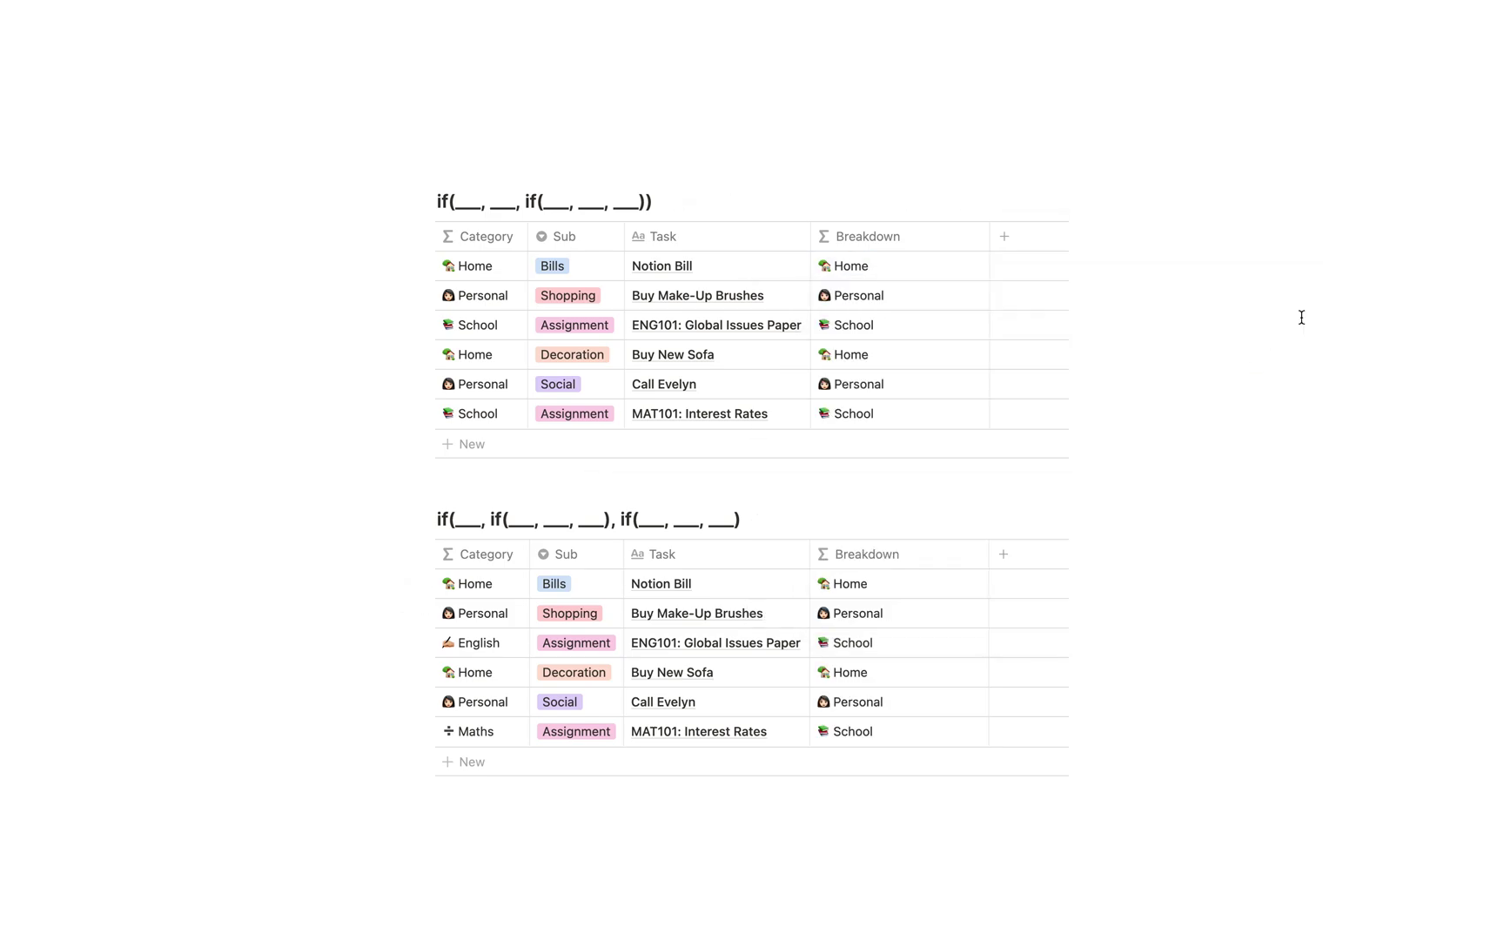
- In the lower table's Breakdown formula, replace the "📚 School" result with the start of a nested if(contains(prop("Task")
click(905, 654)
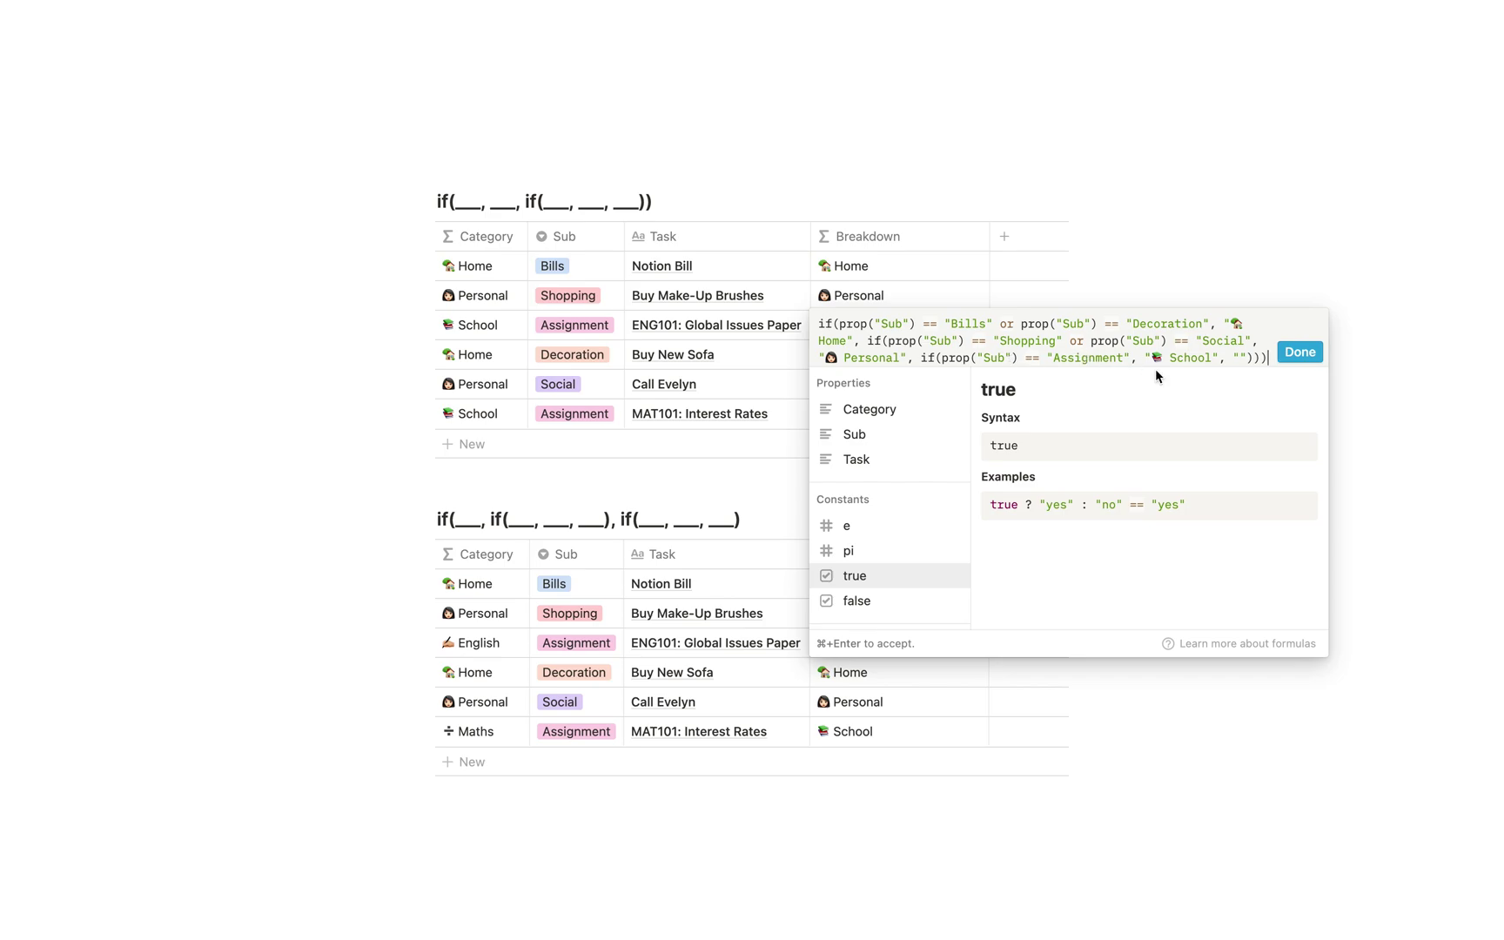
drag(1143, 357, 1218, 358)
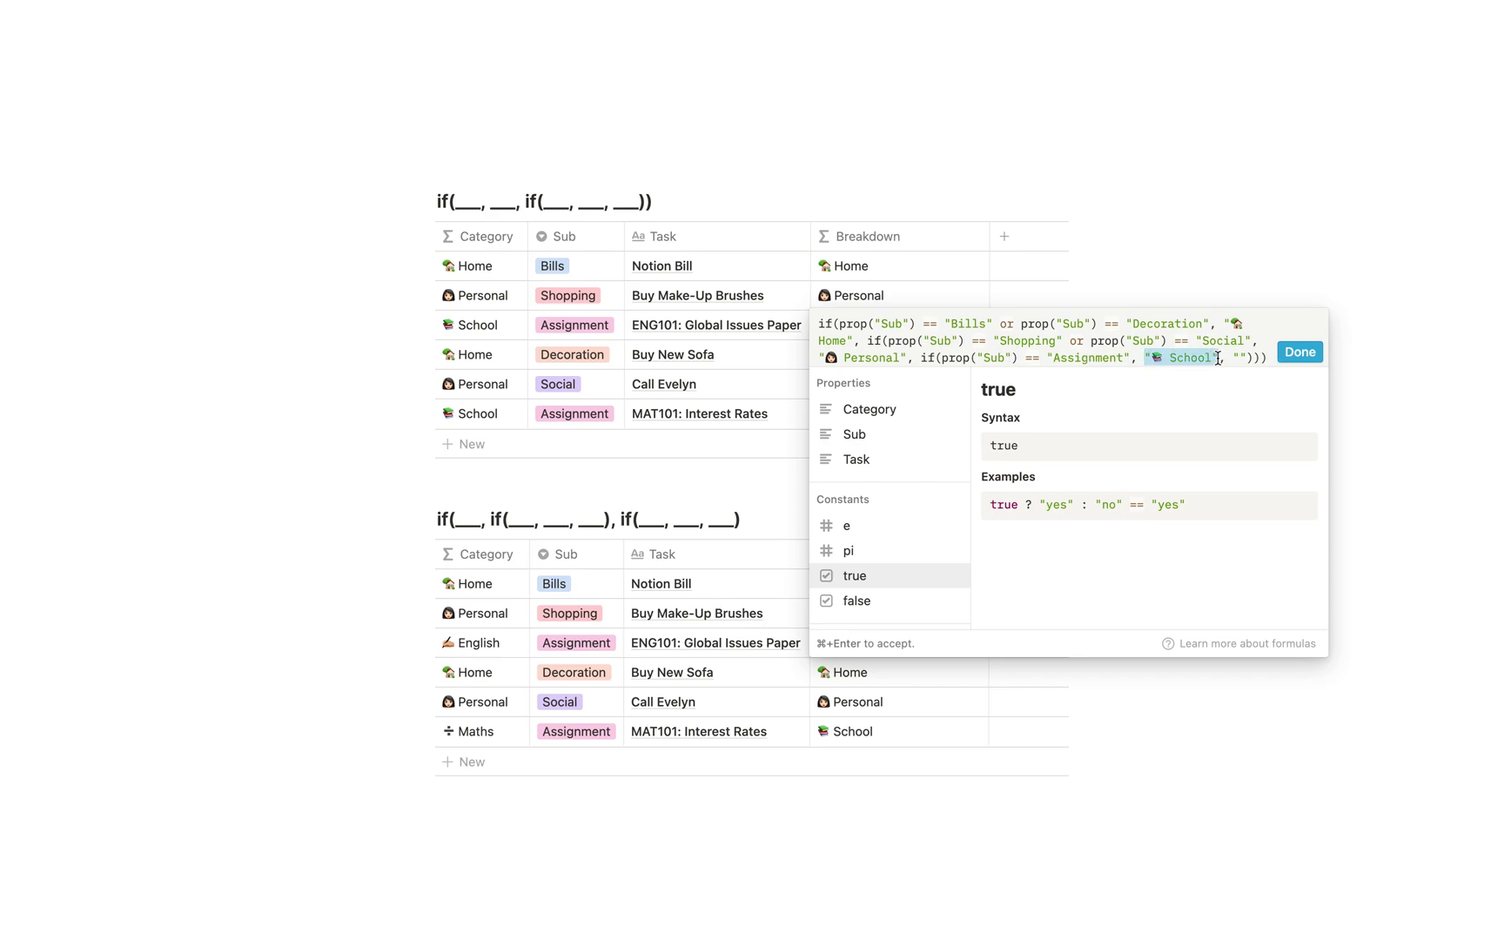
key(BackSpace)
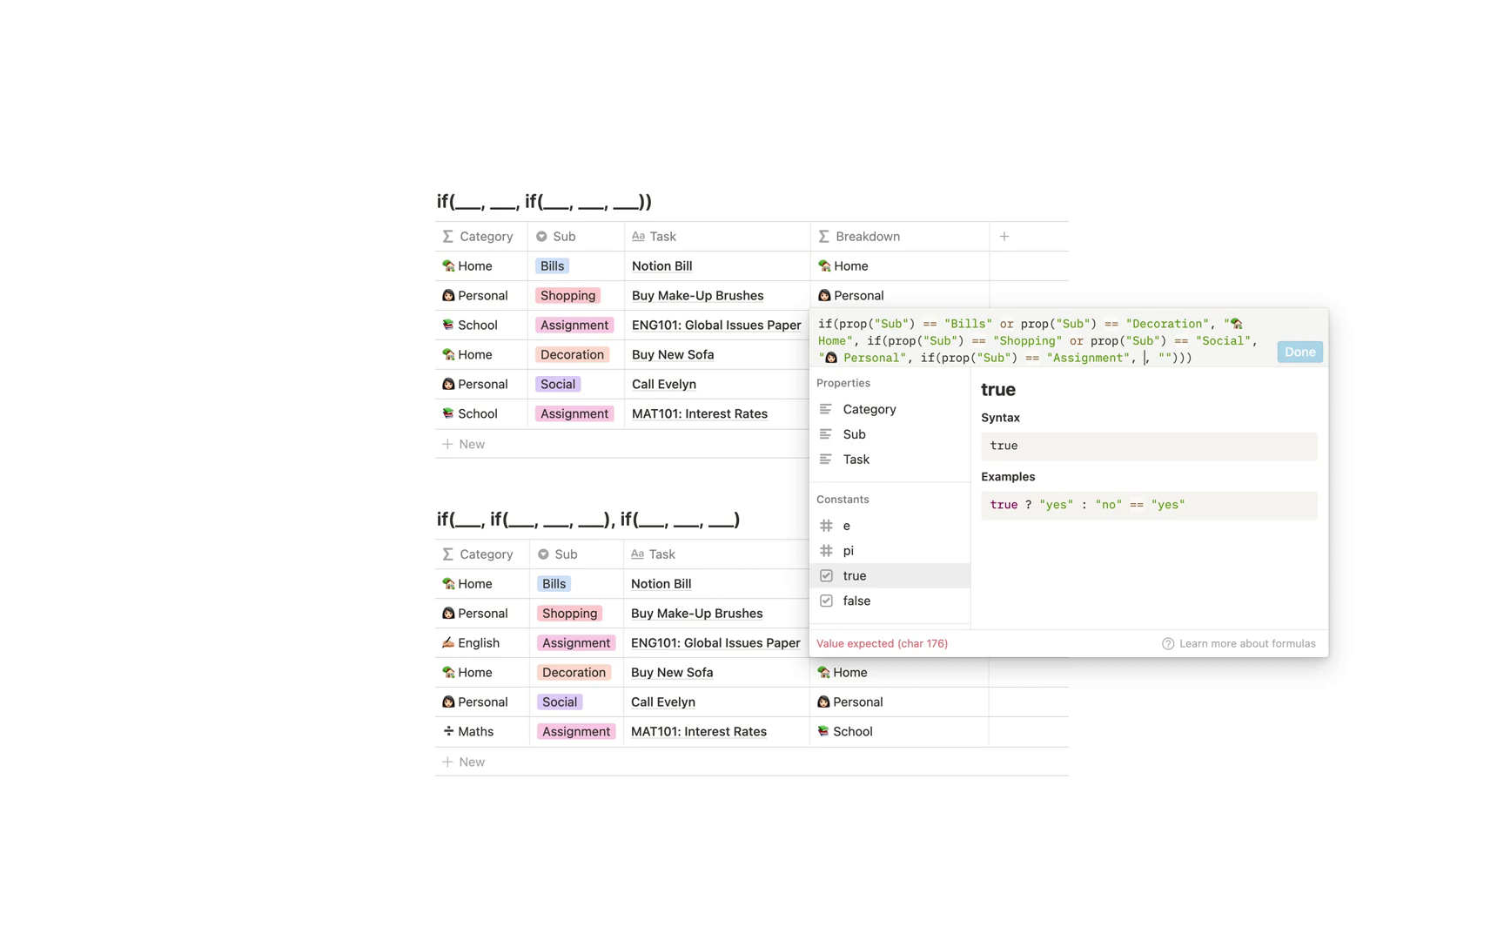
text(if(contap)
text(rop(")
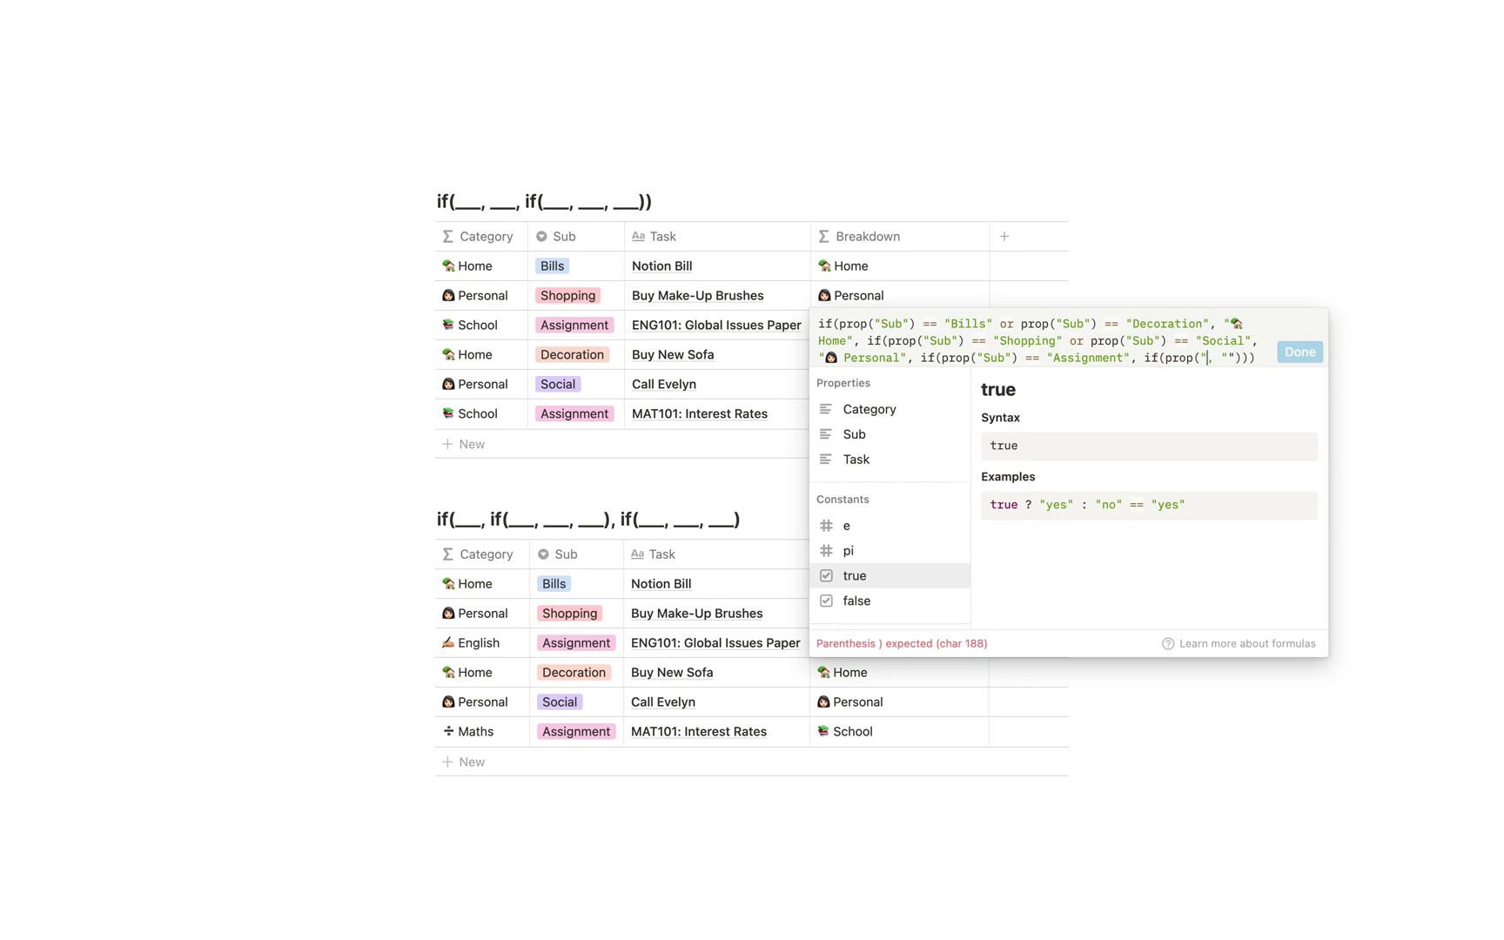
text(Task"))
key(Left)
key(Left)
key(Left)
key(Left)
key(Left)
key(Left)
key(Left)
key(Left)
key(Left)
key(Left)
key(Left)
key(Left)
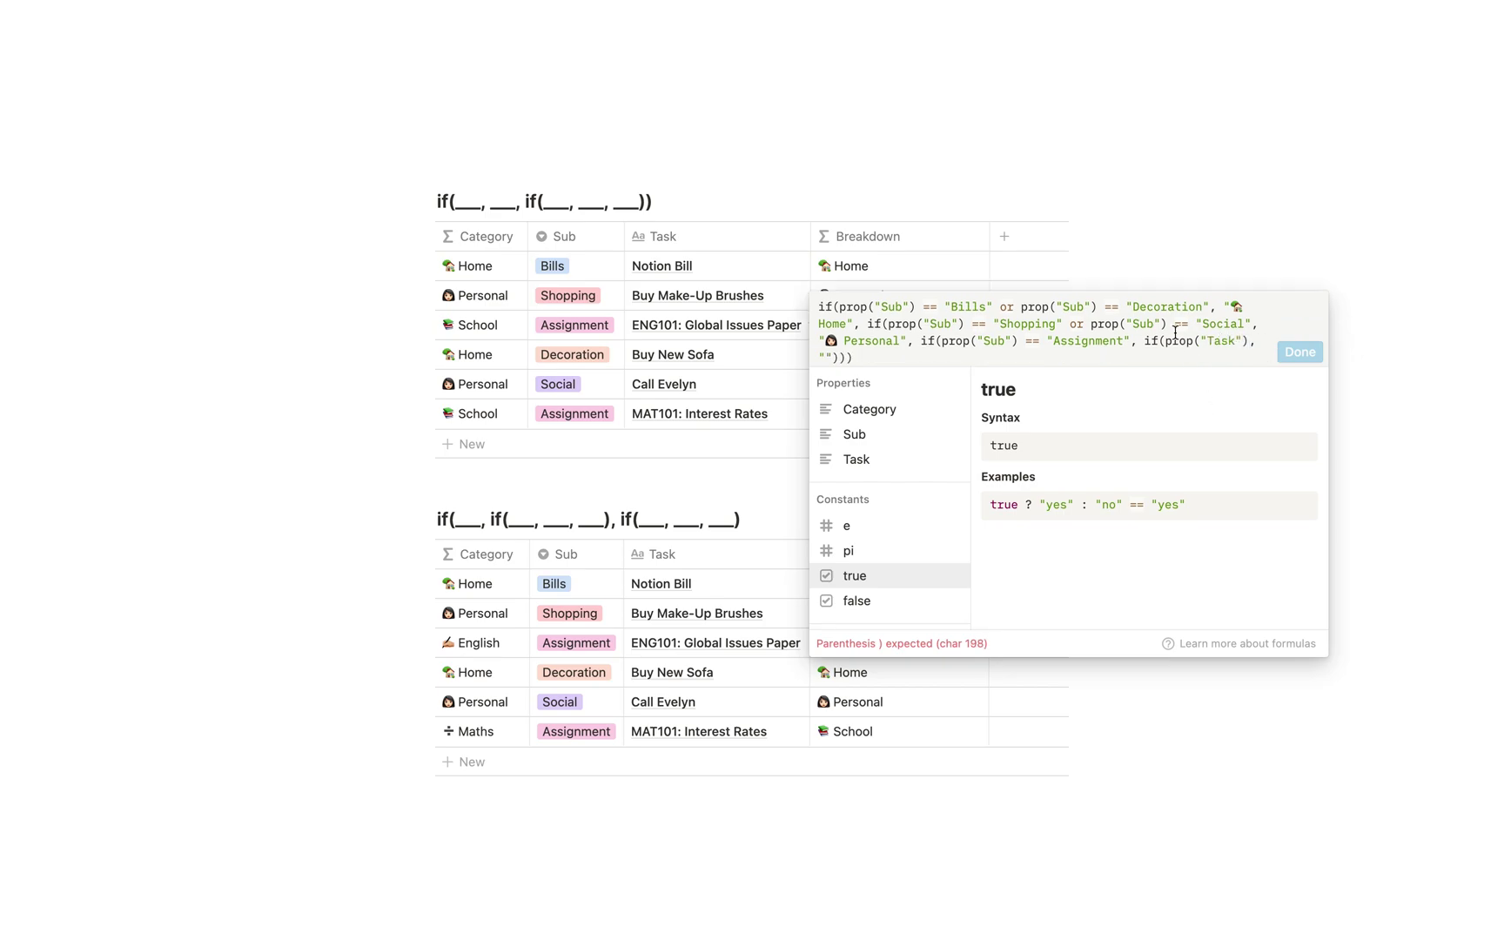
text(contains()
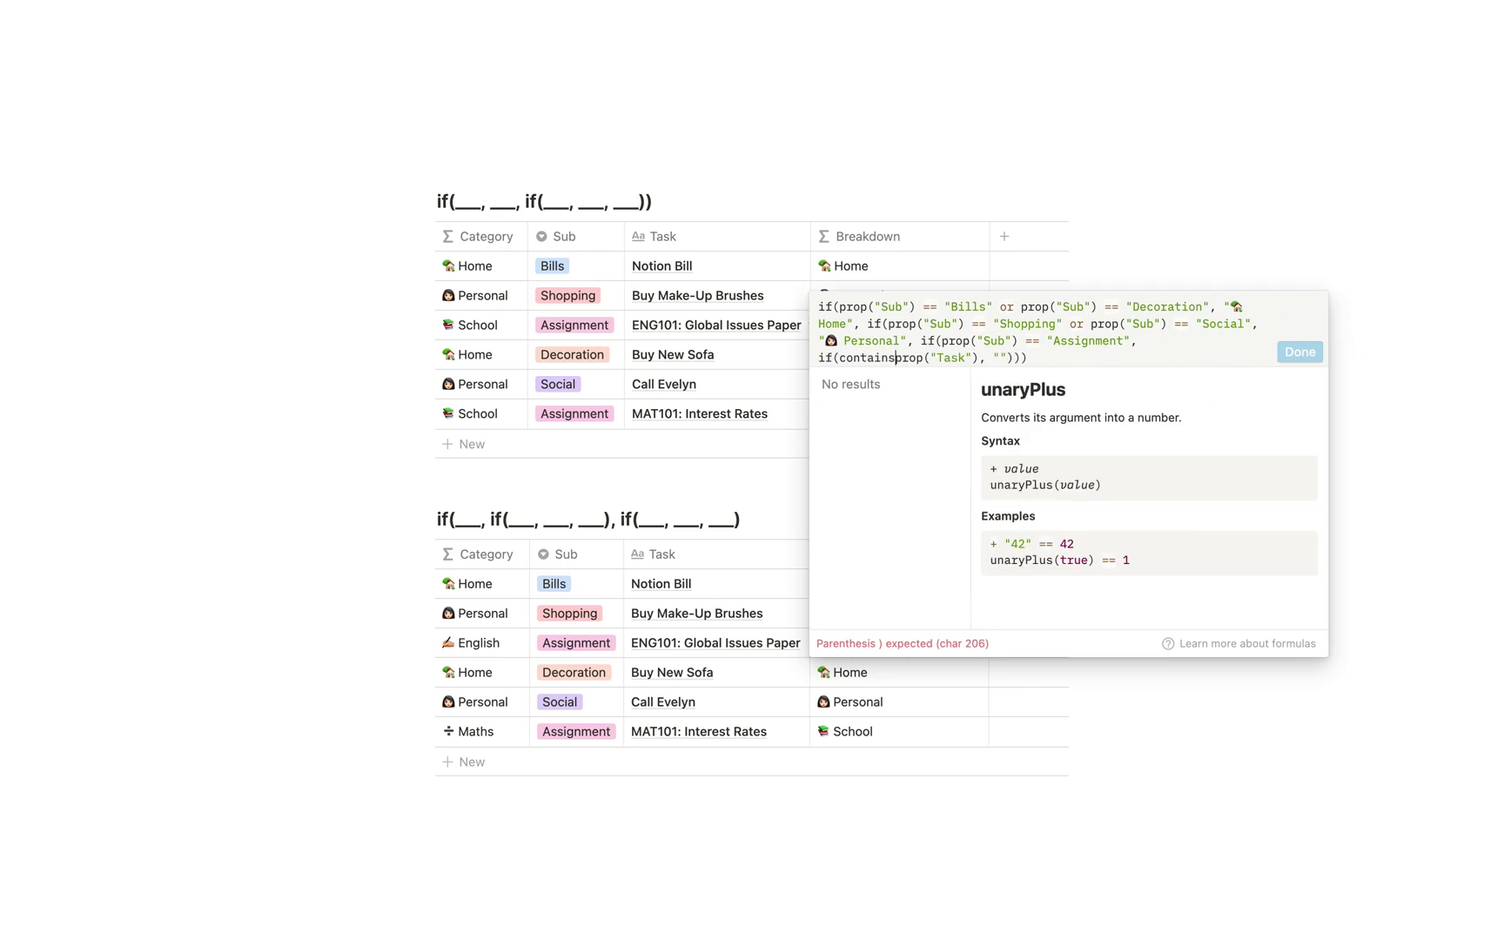
- Complete the nested if() to test Task for "ENG", returning the writing-hand emoji and English, otherwise "", and apply the formula
click(987, 357)
text(, ")
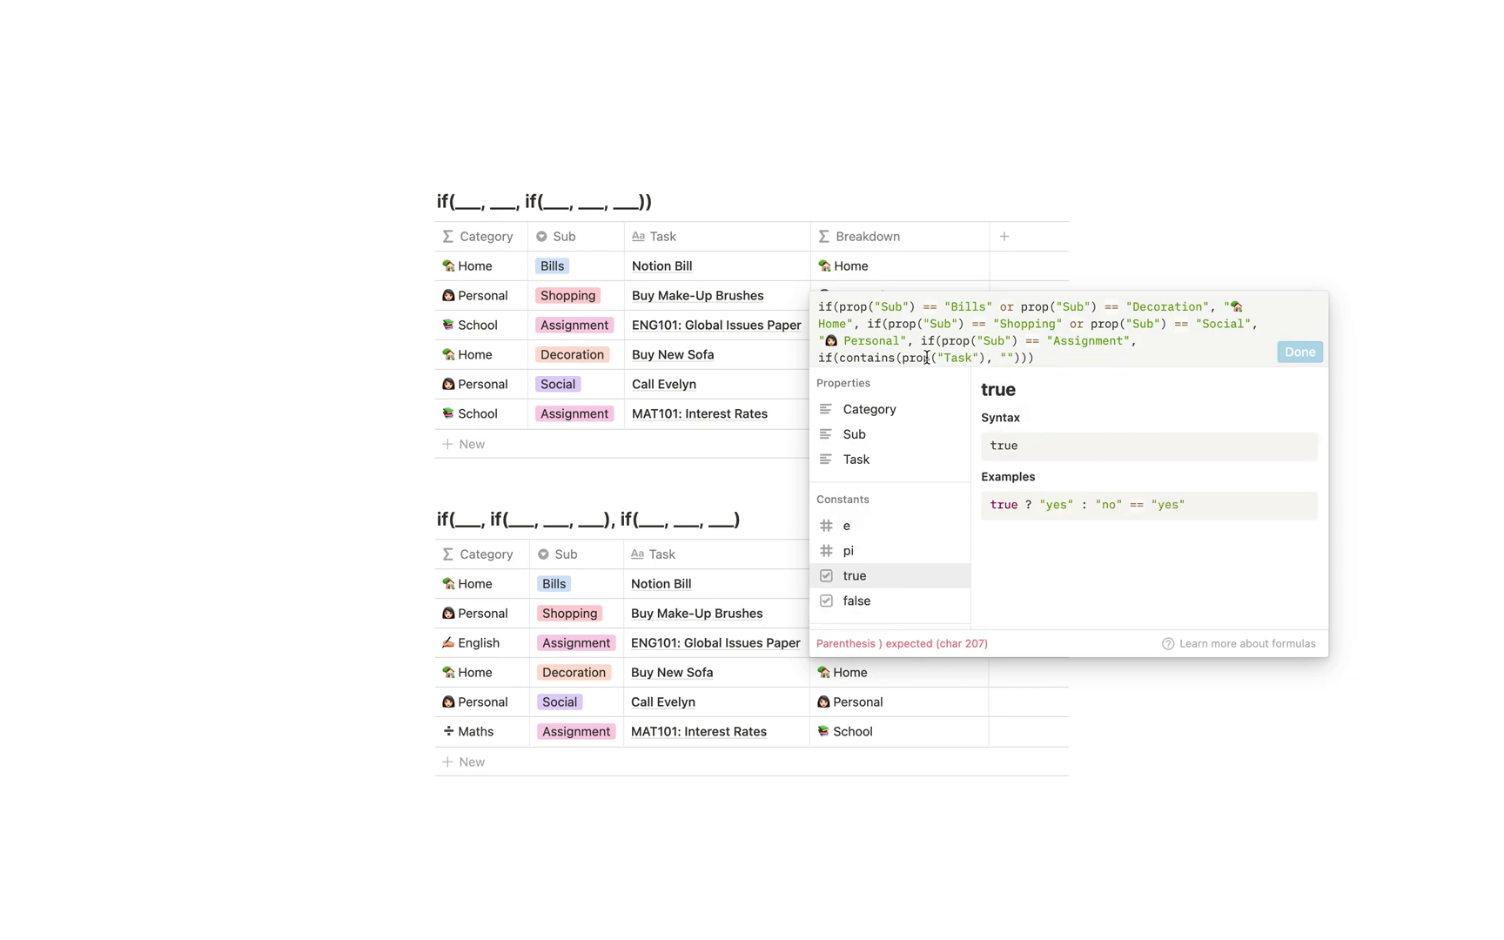
text(ENG", ",)
key(ctrl+super+space)
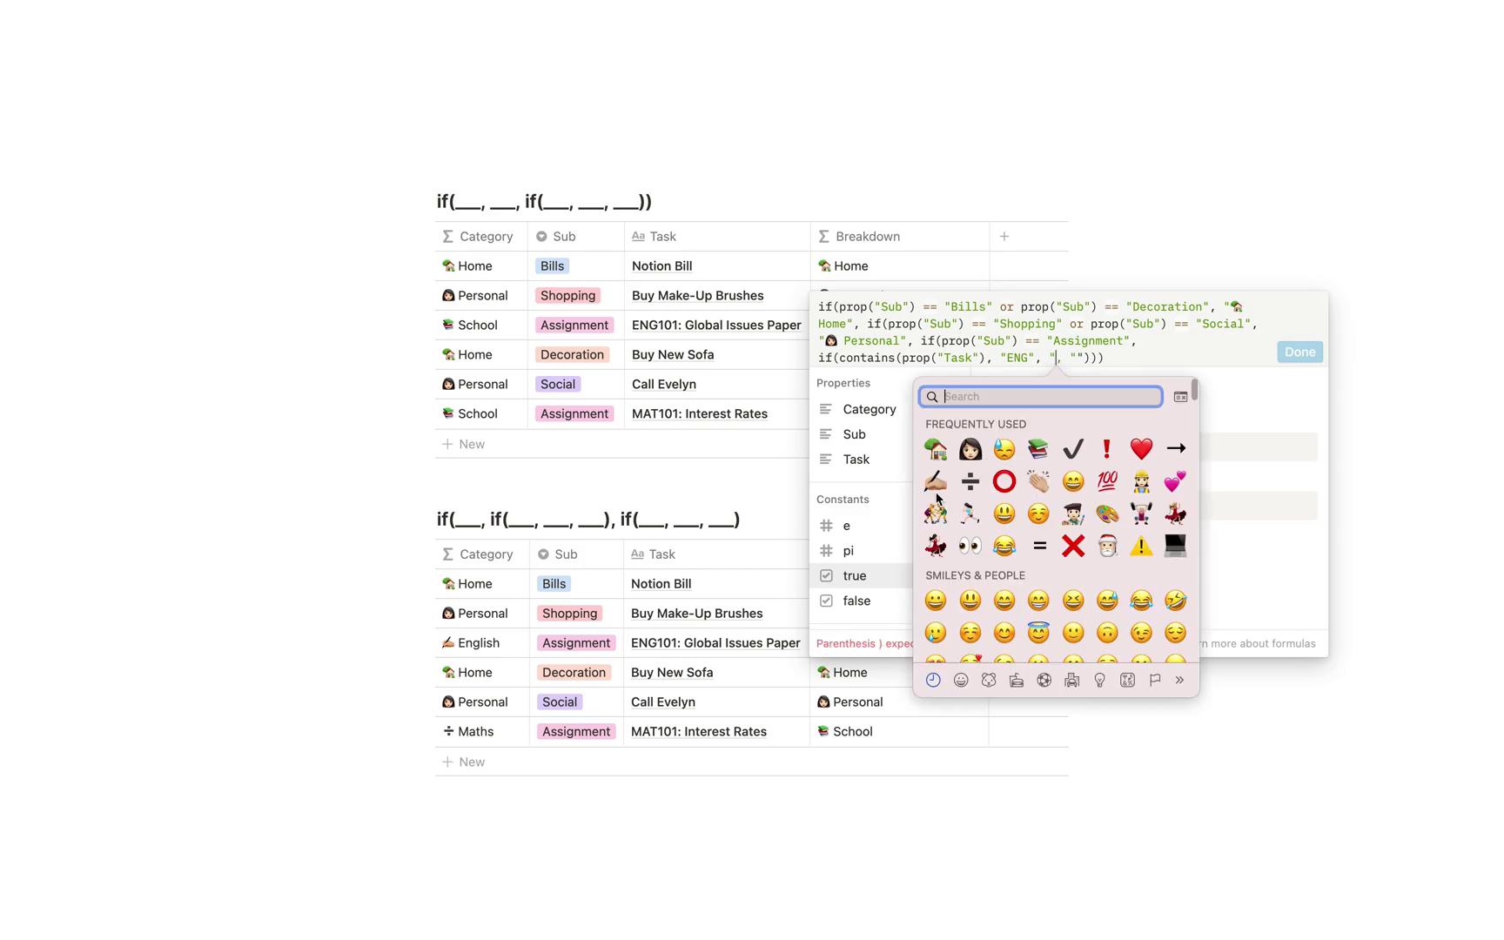
key(Return)
text(English", "")
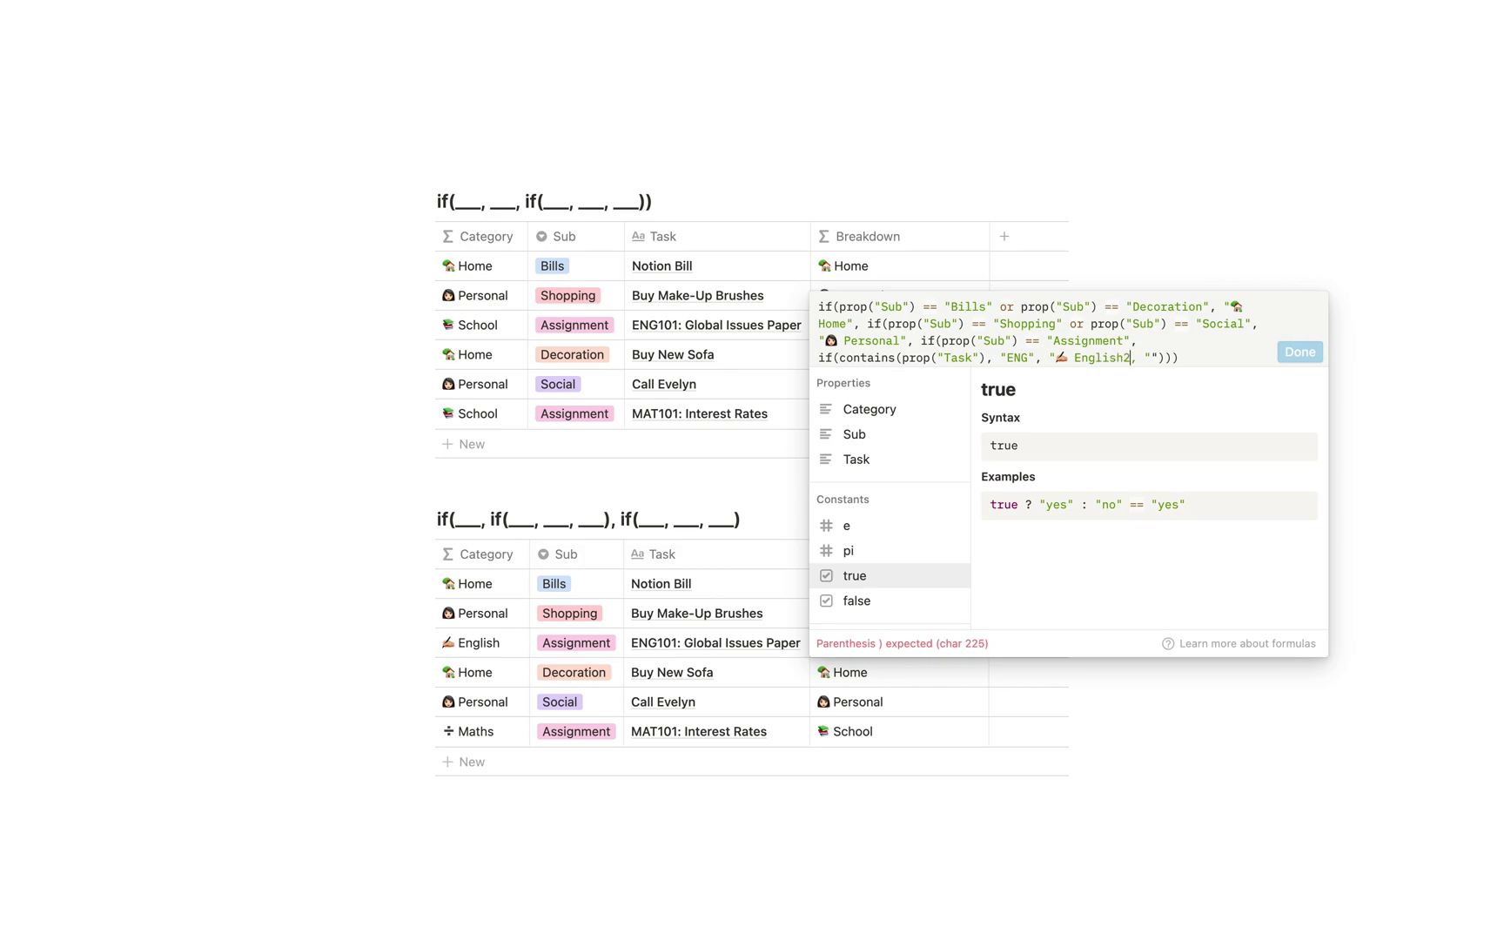
text(), "")
click(1033, 357)
text())
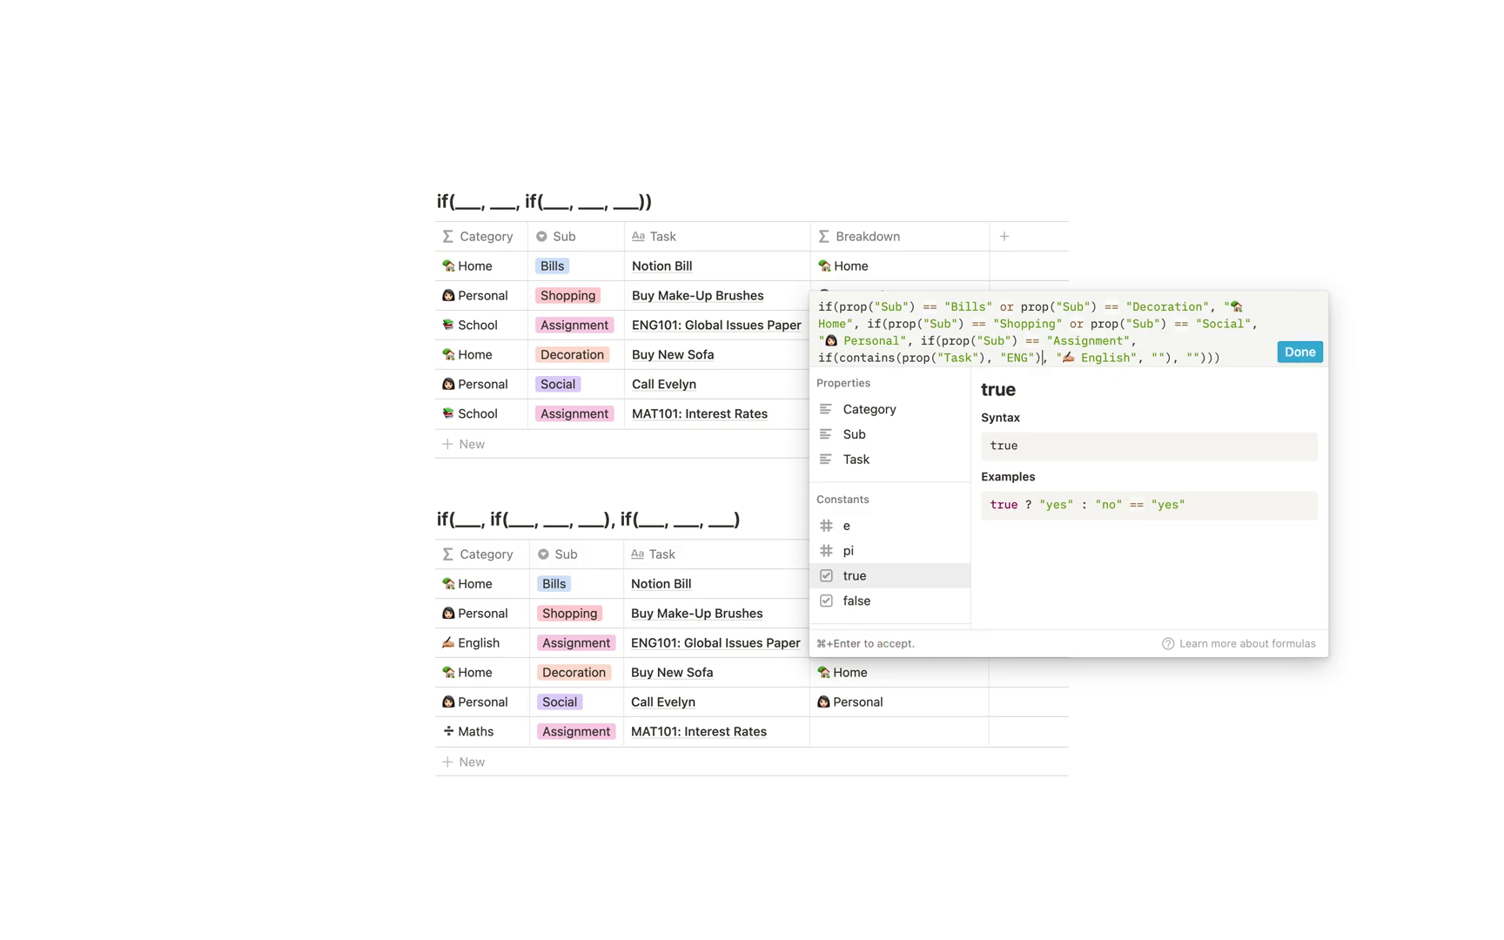
click(1305, 354)
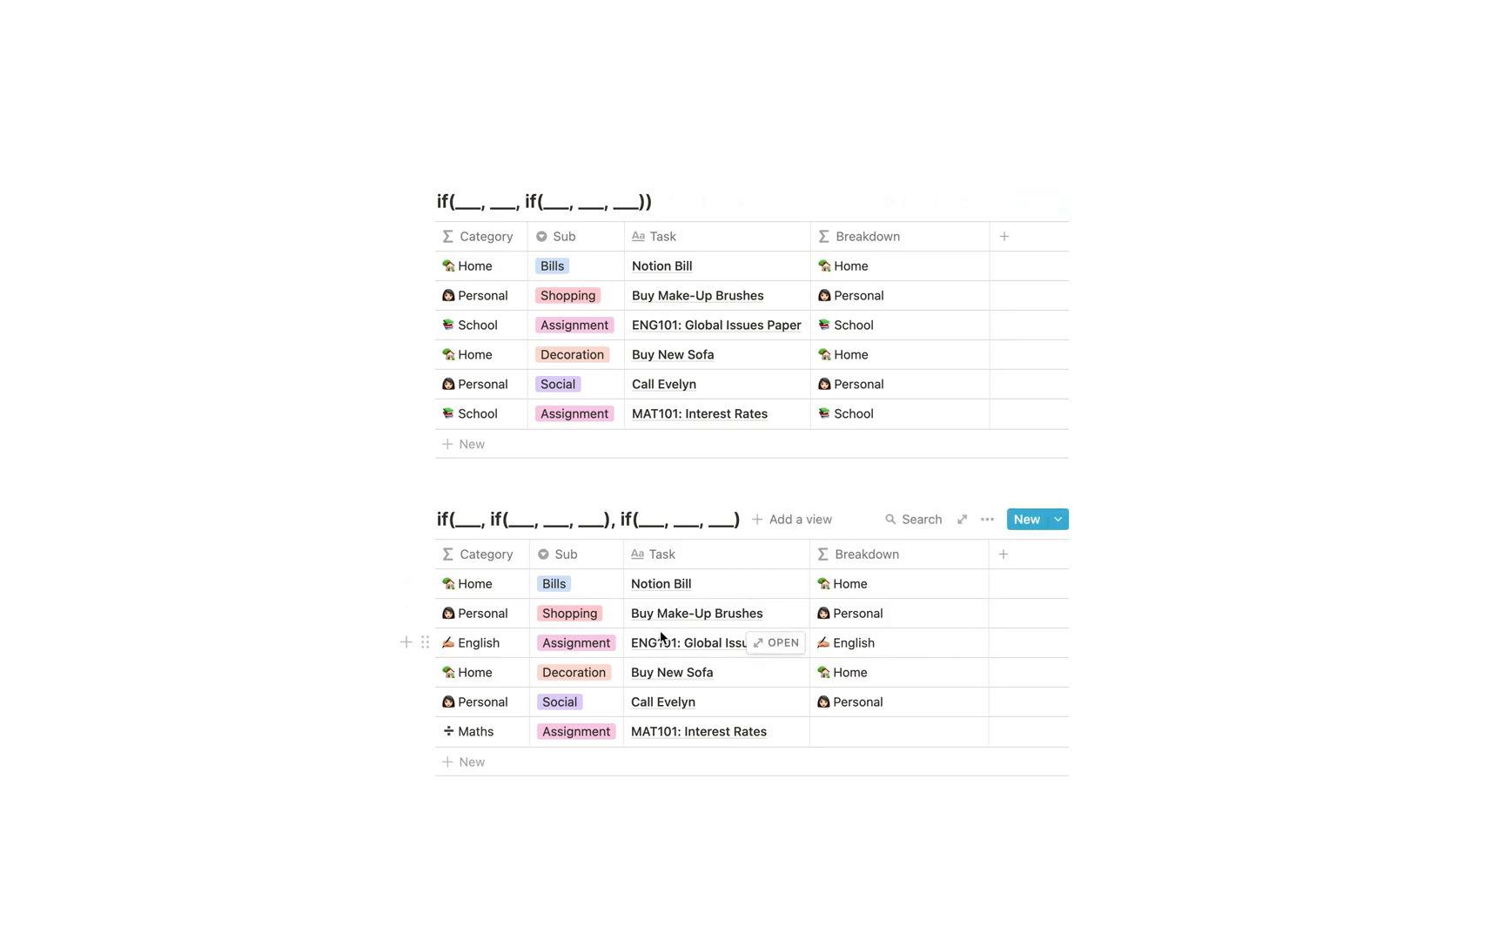
- In the last argument of the "English" if(), start a further nested if() with the condition contains(prop("Task"), "MAT")
click(865, 649)
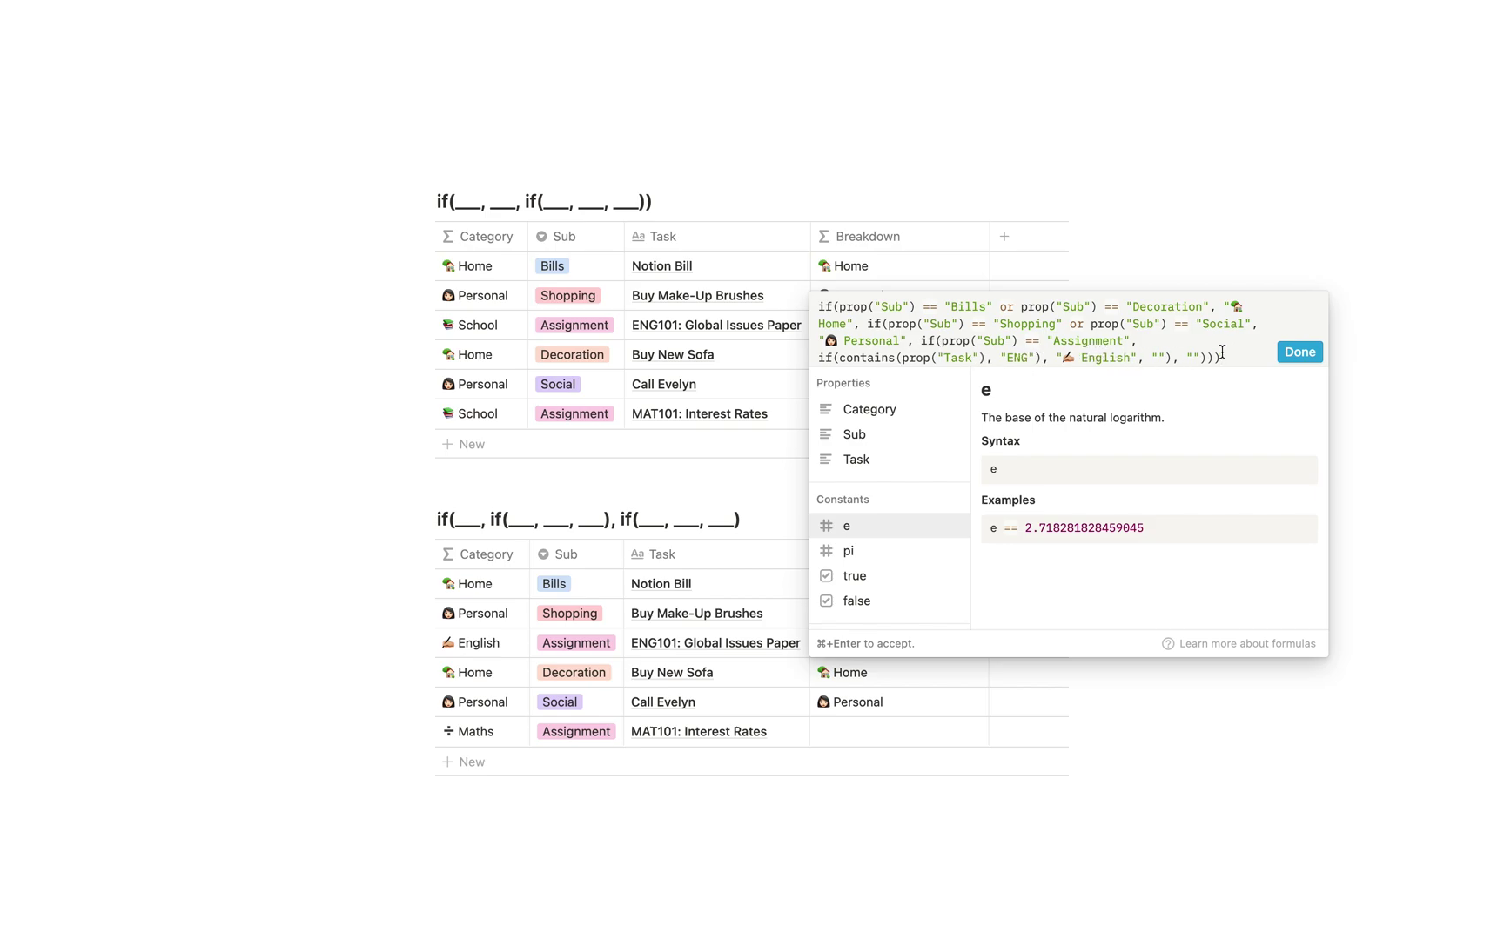
click(1299, 352)
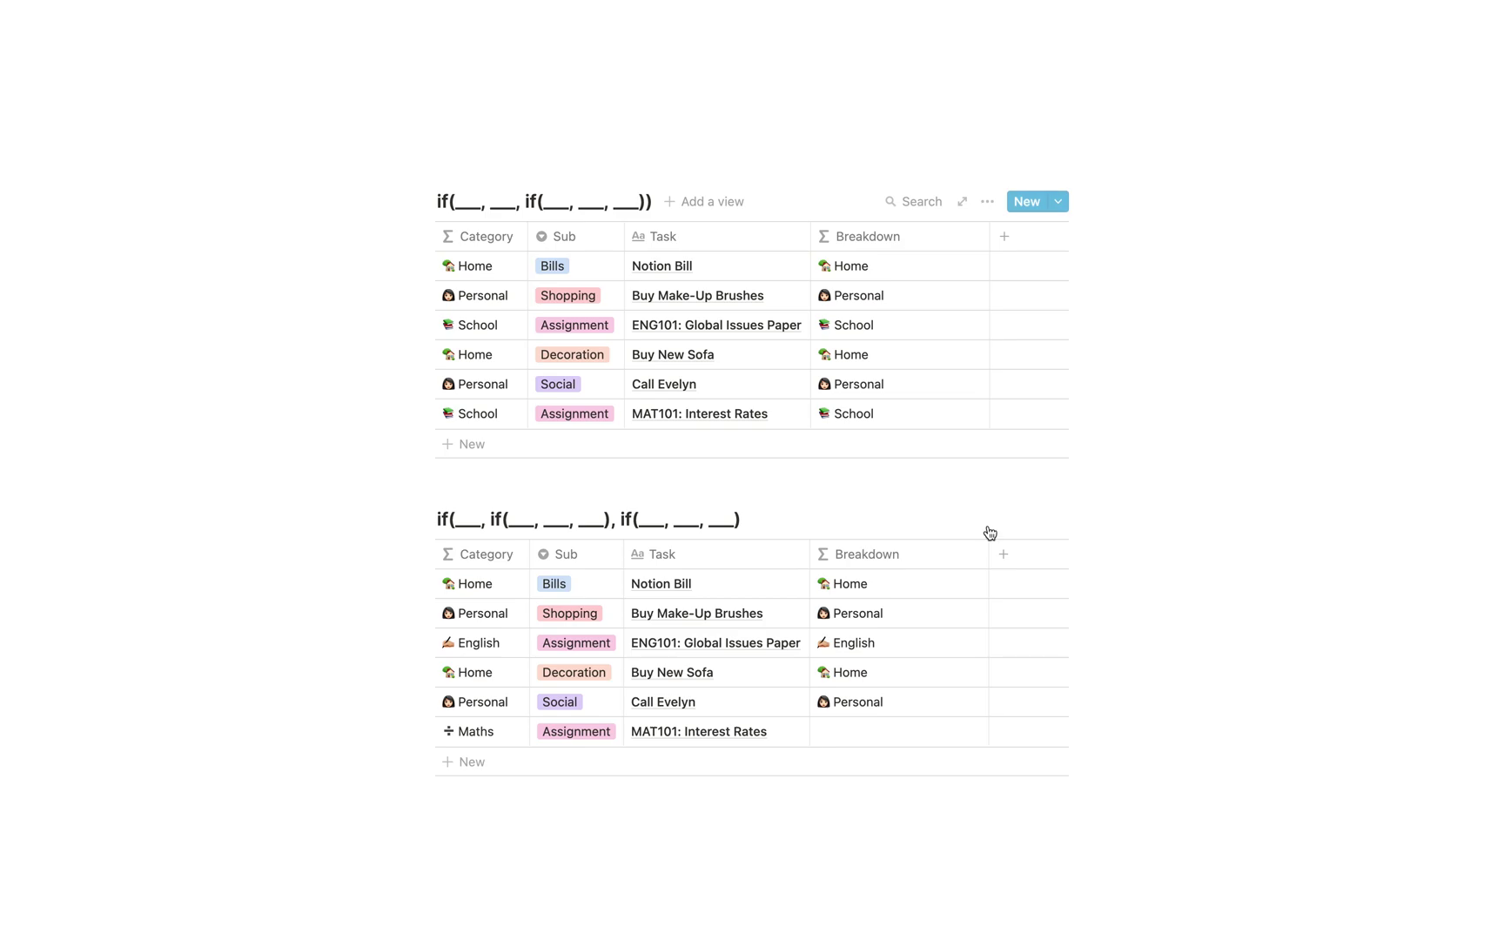
click(900, 655)
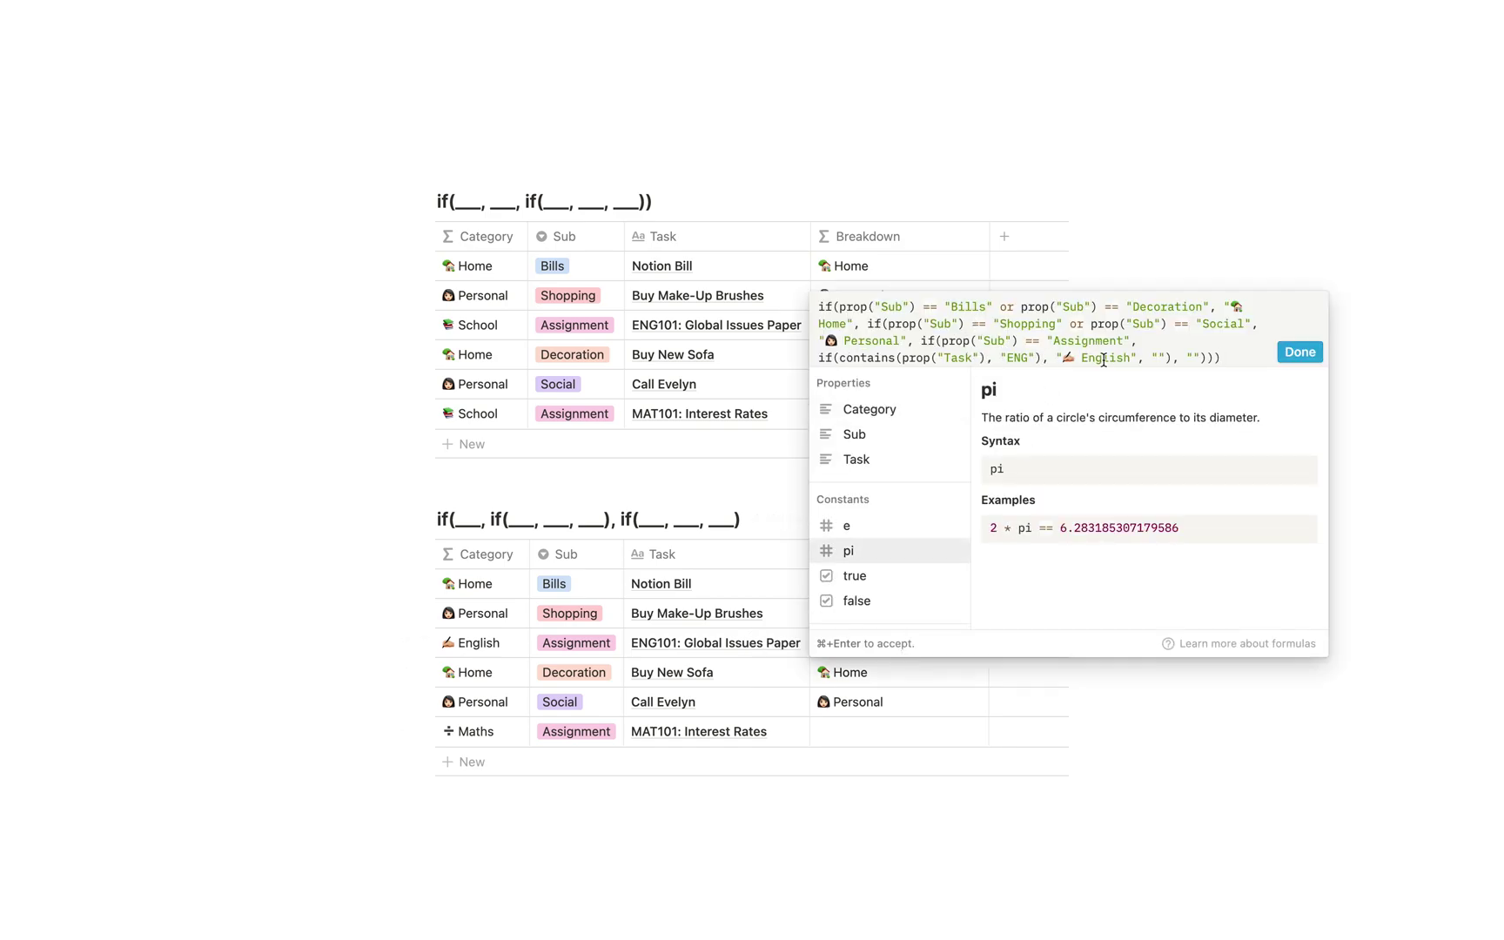
drag(1170, 358, 1153, 357)
key(Left)
text(if()
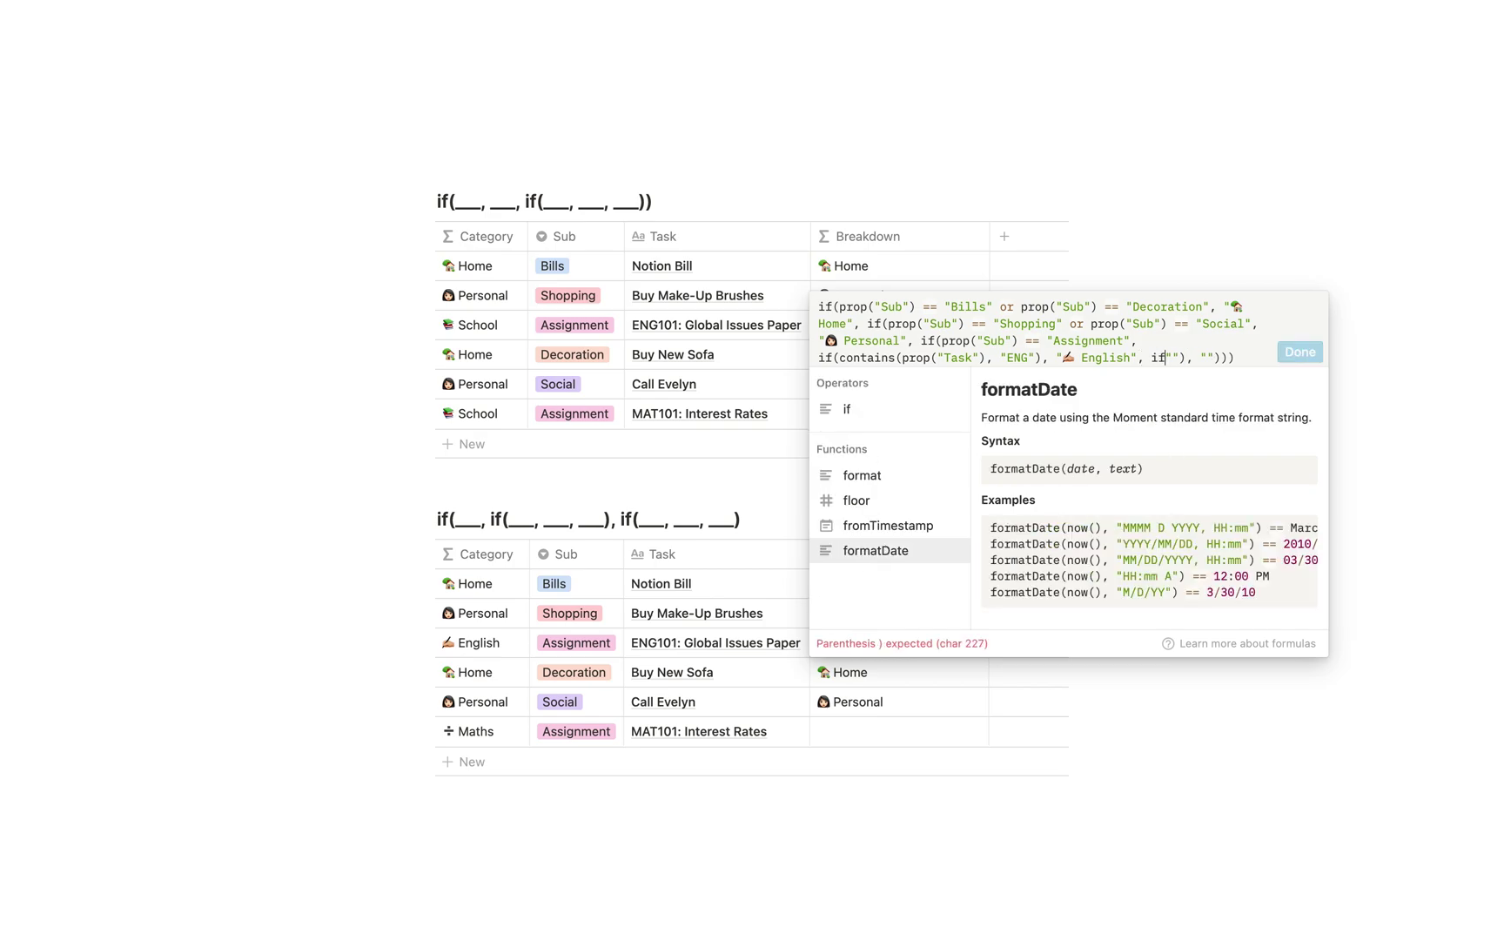
text(contains()
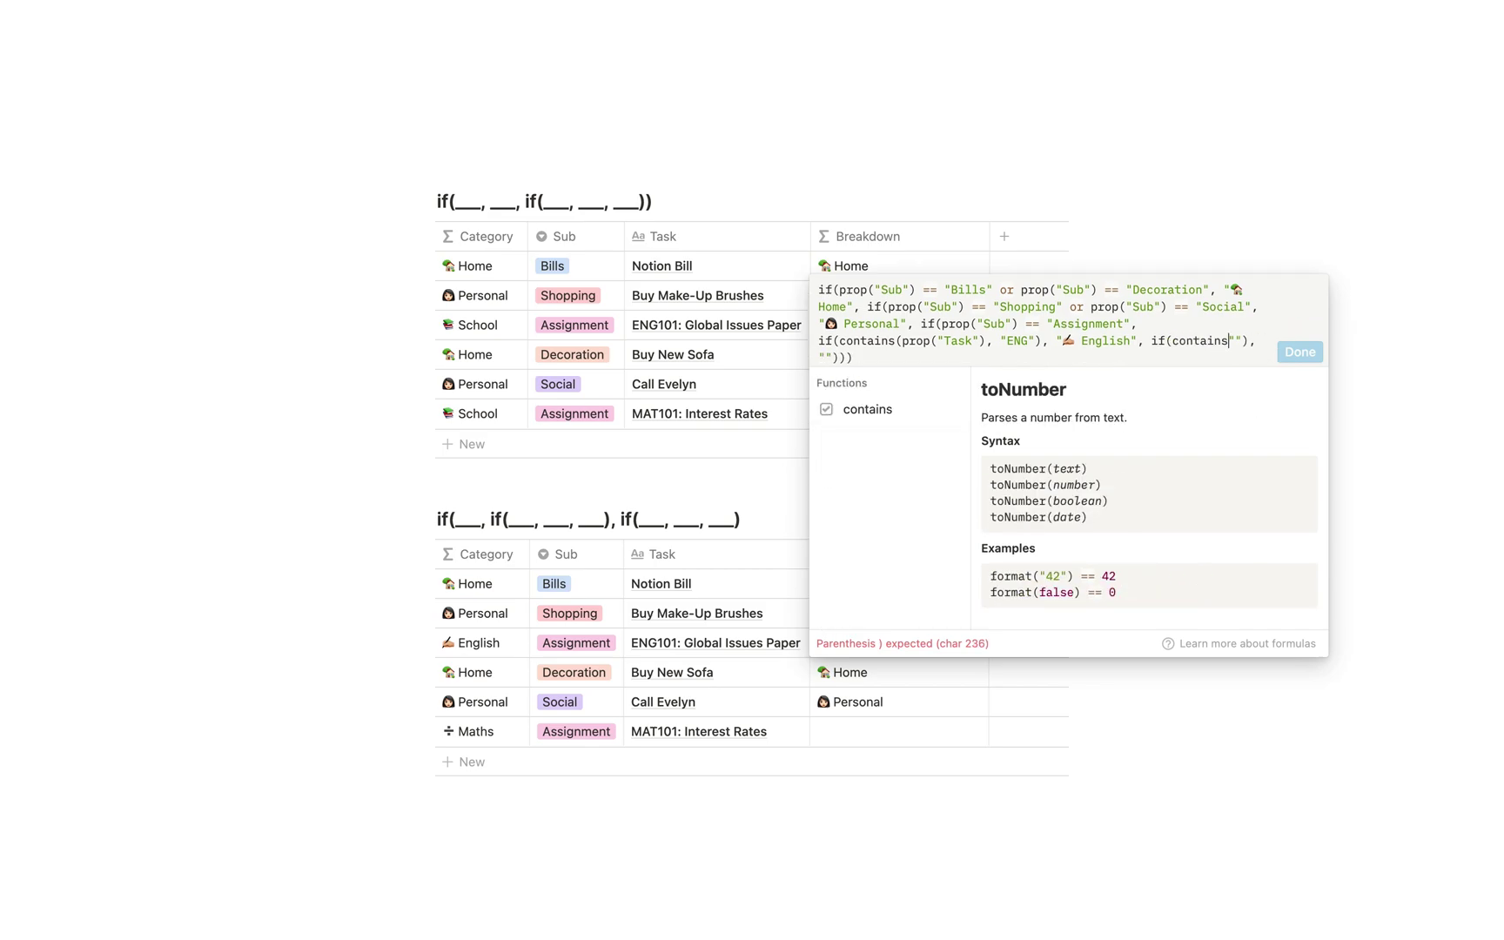
text(prop("Task)
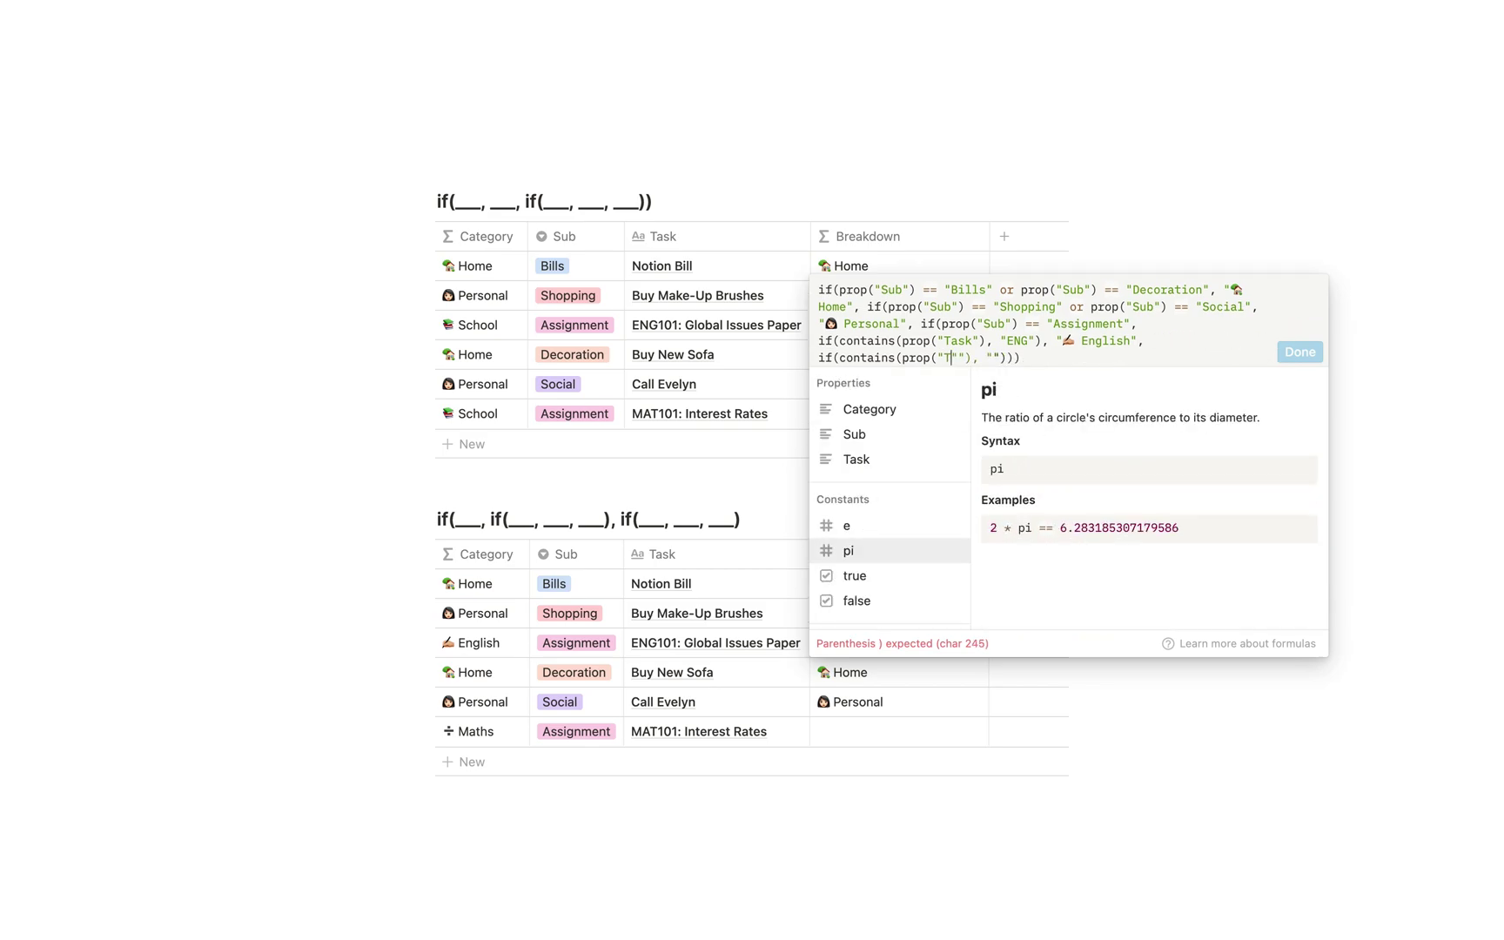
text("), "MAT"), ")
- Give the "MAT" if() the division-sign emoji and Maths as its result, with "" otherwise, and close its parenthesis
key(ctrl+super+space)
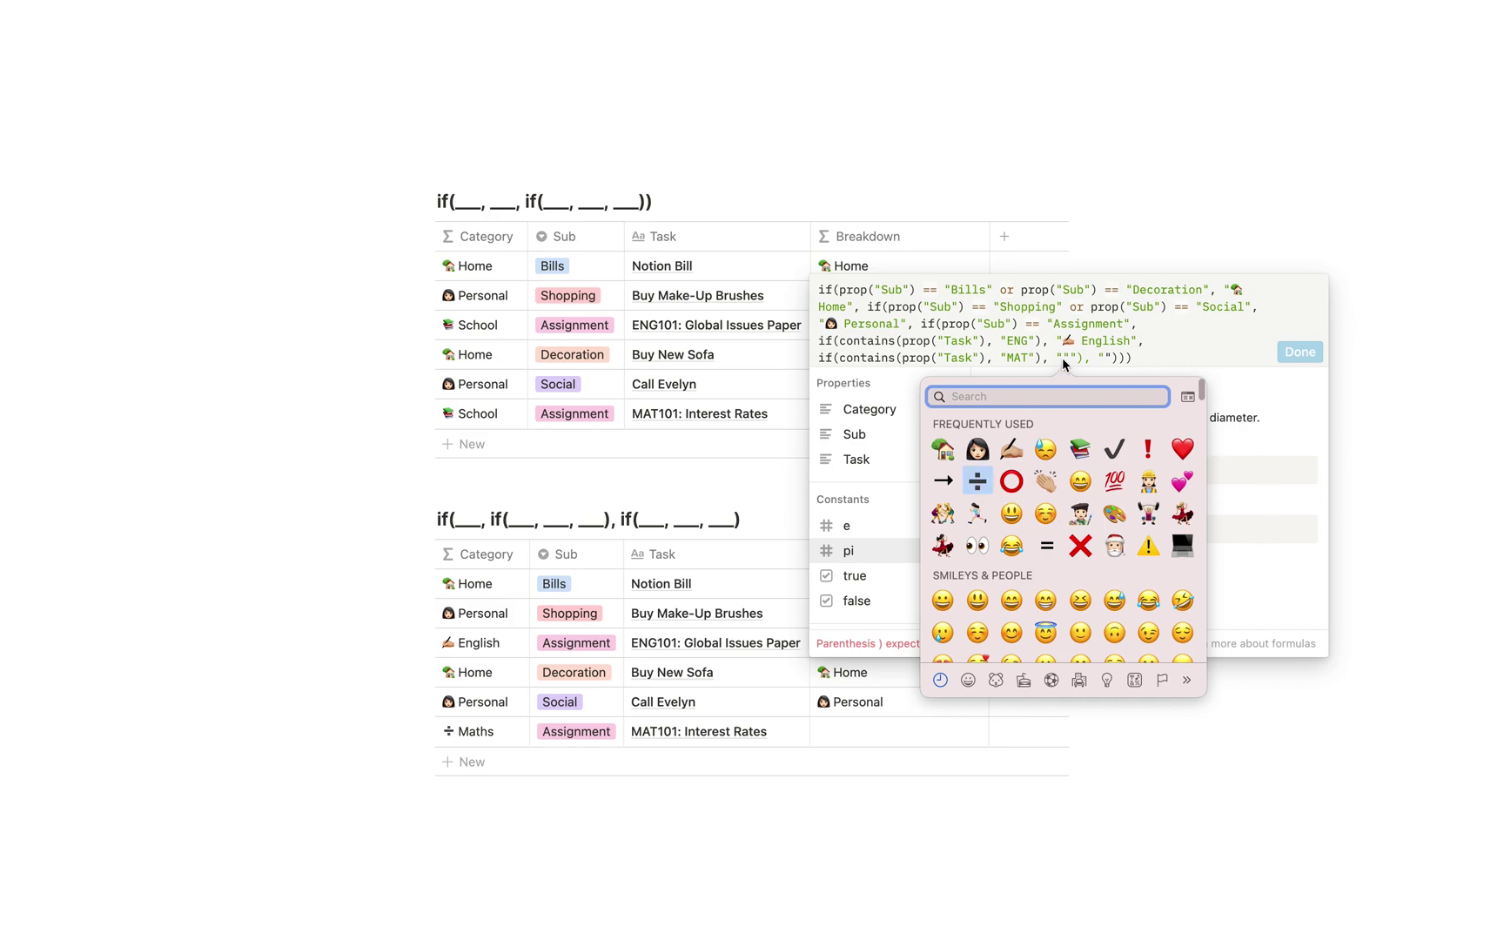
key(Return)
text(Matsh")
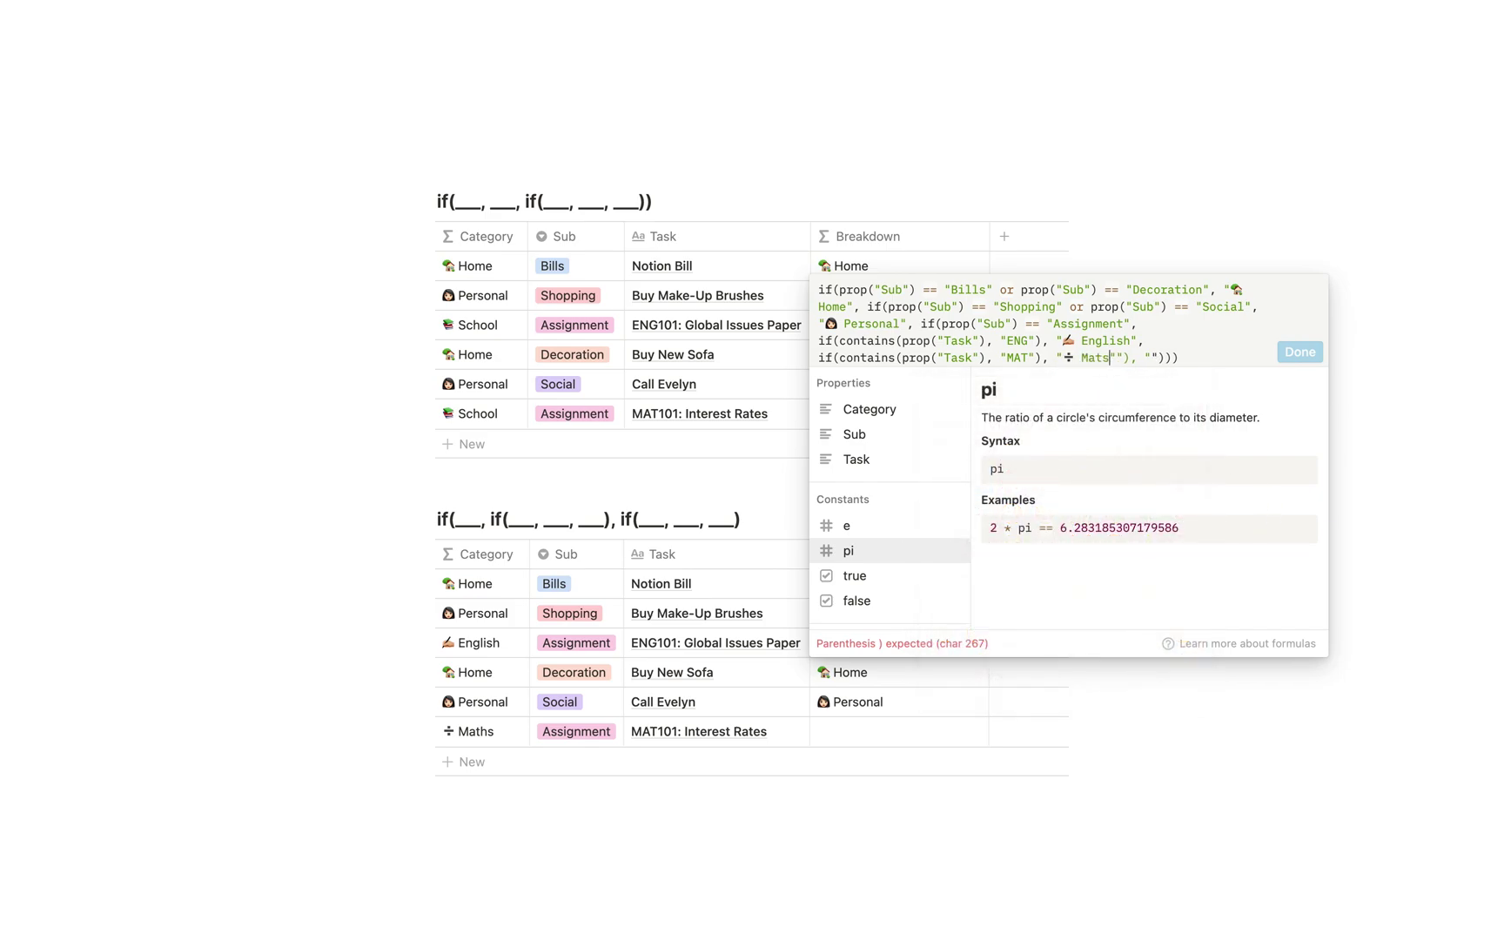
key(BackSpace)
key(BackSpace)
key(BackSpace)
text(hs",)
click(1157, 357)
text(),)
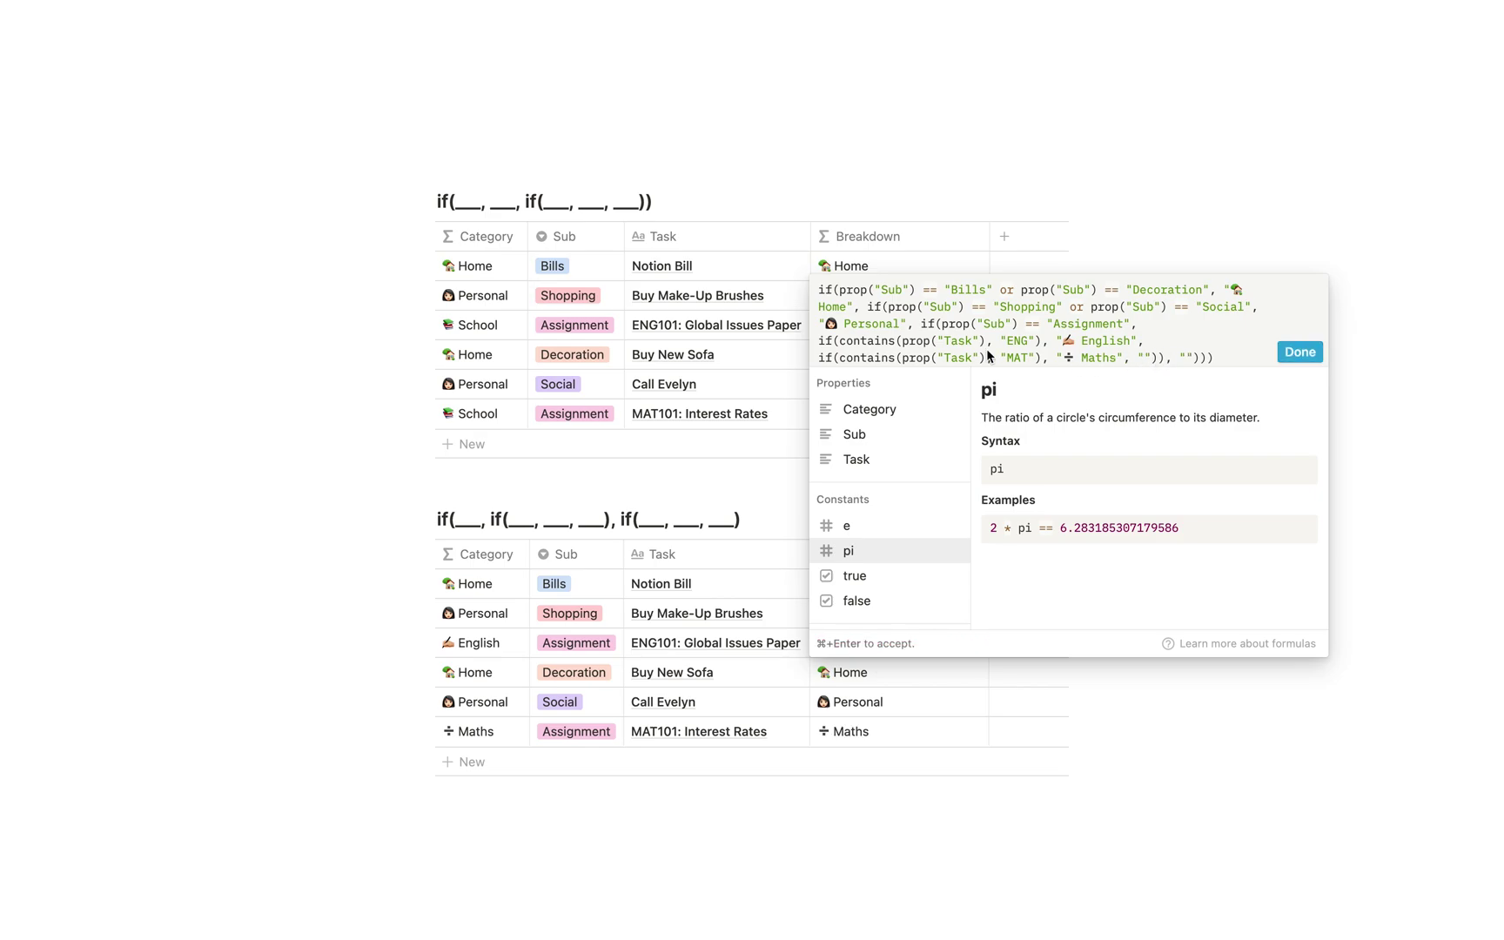
- Highlight the nested English and Maths if() block for review, and apply the Breakdown formula
drag(991, 340, 1155, 357)
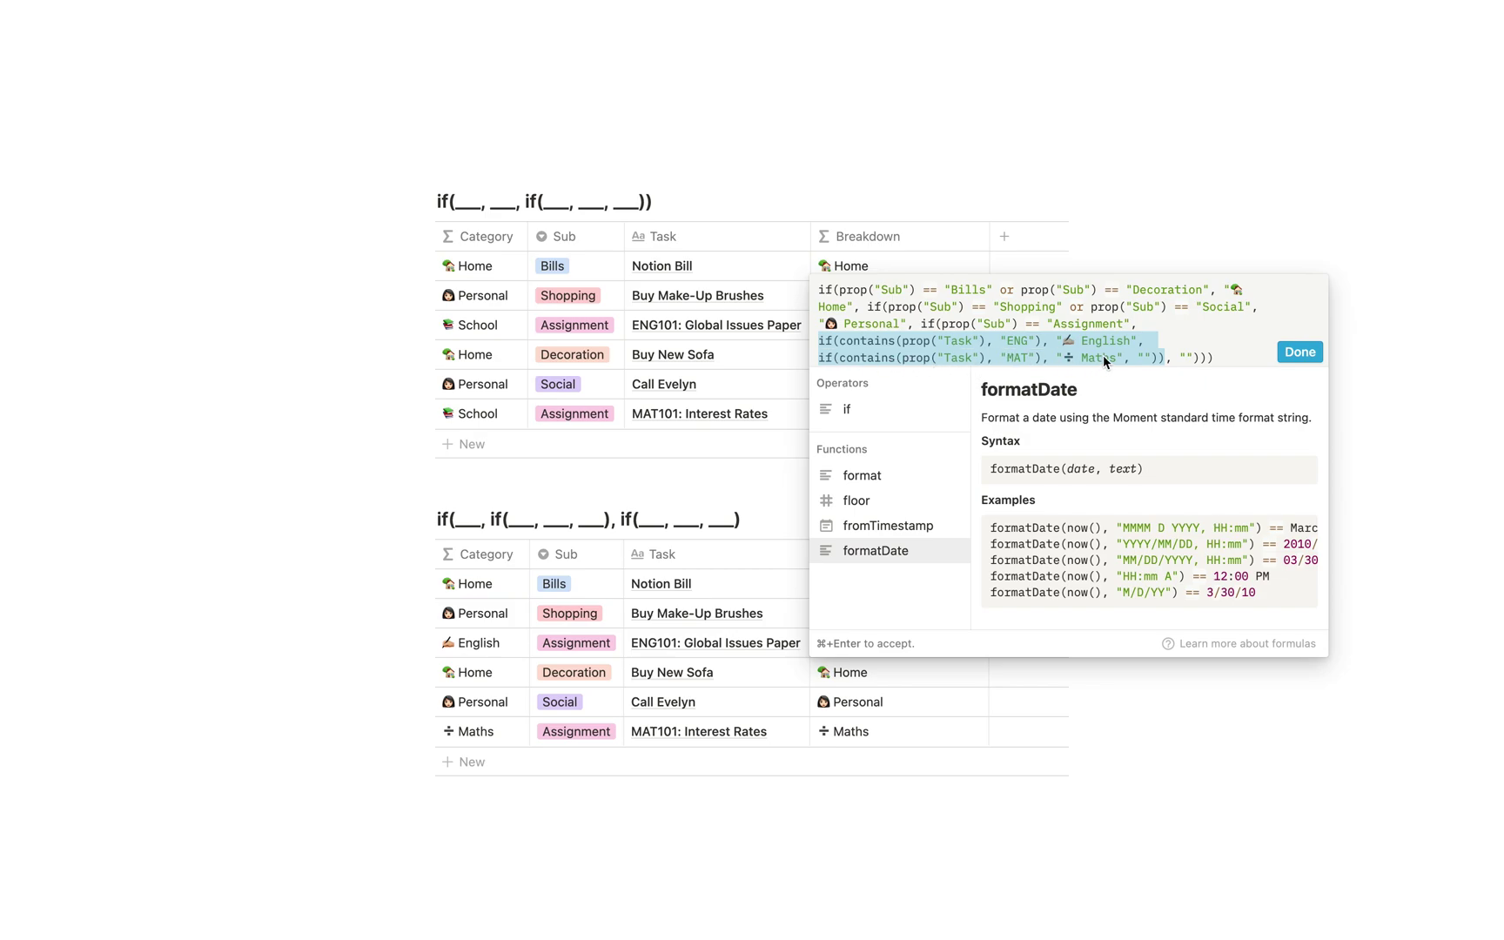
click(1149, 360)
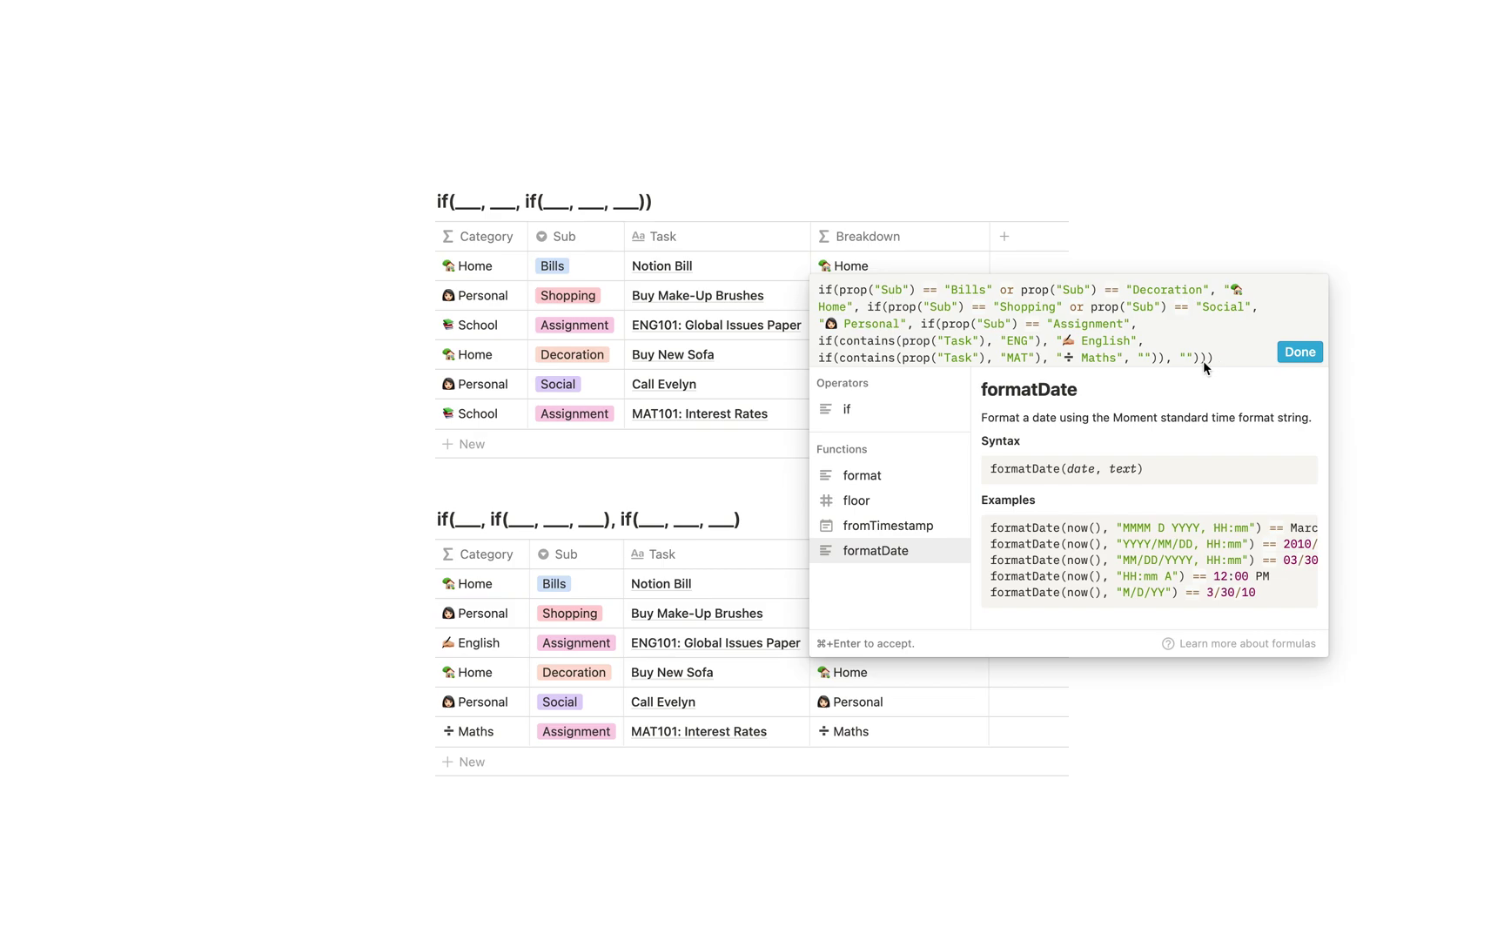
click(1176, 358)
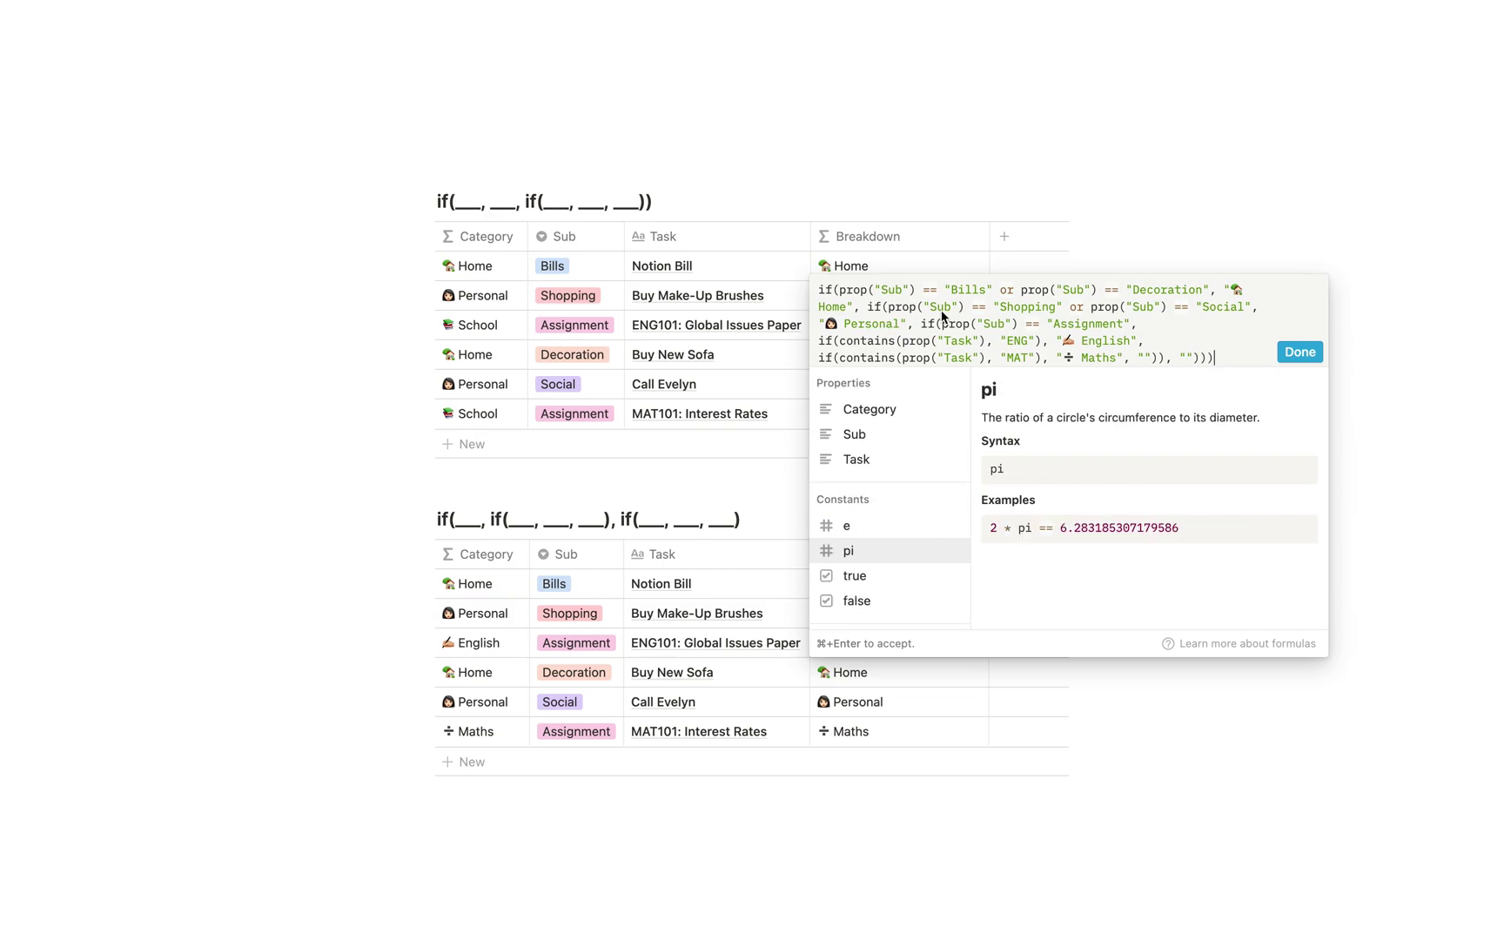
click(1299, 351)
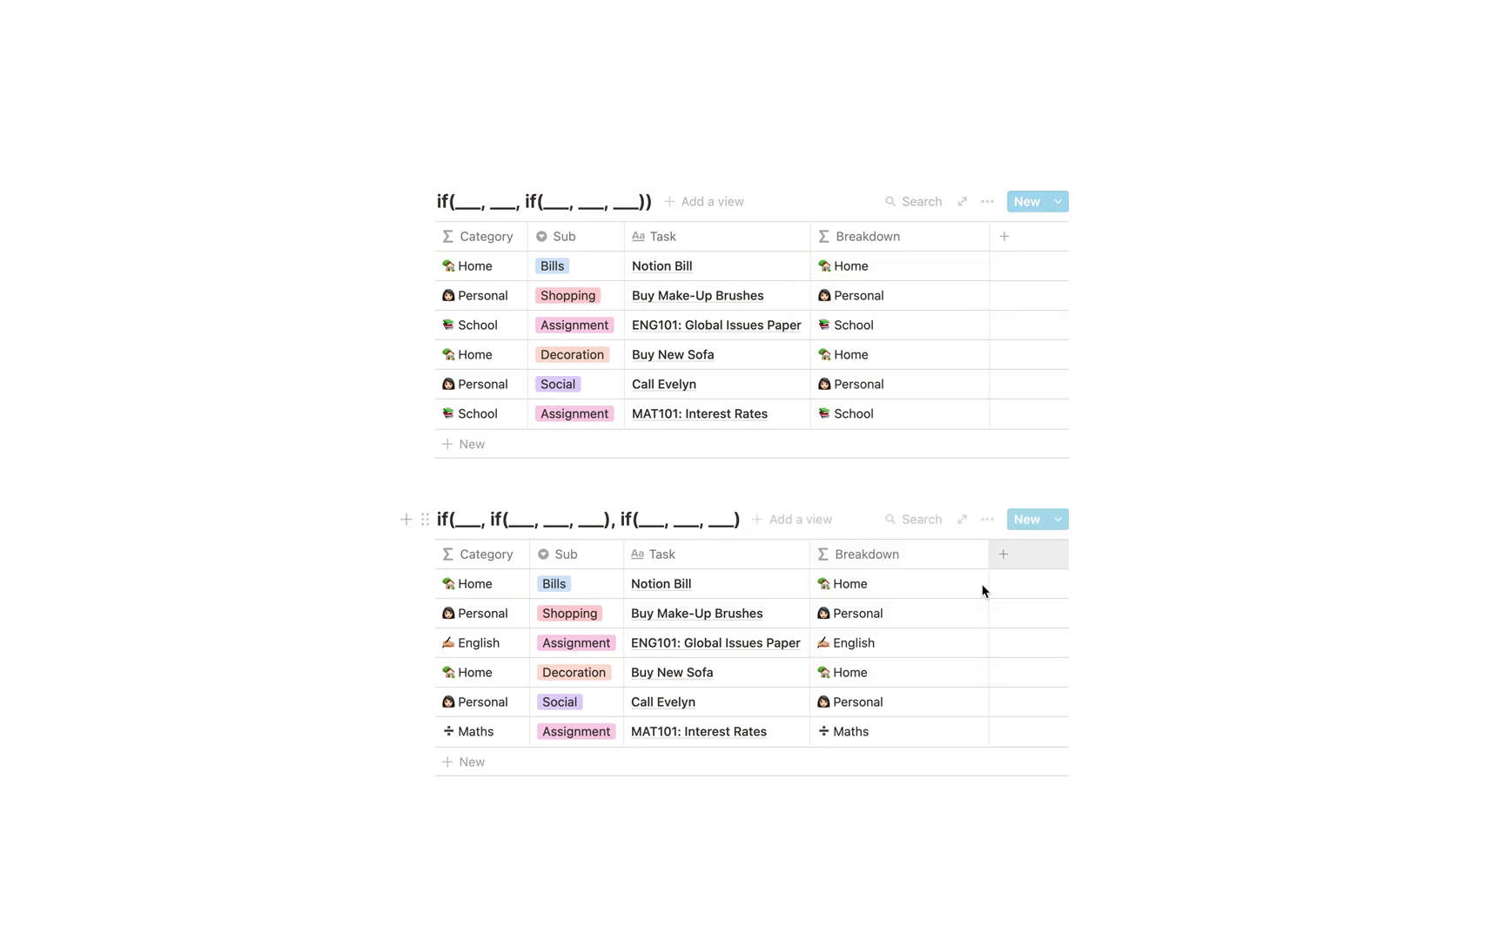